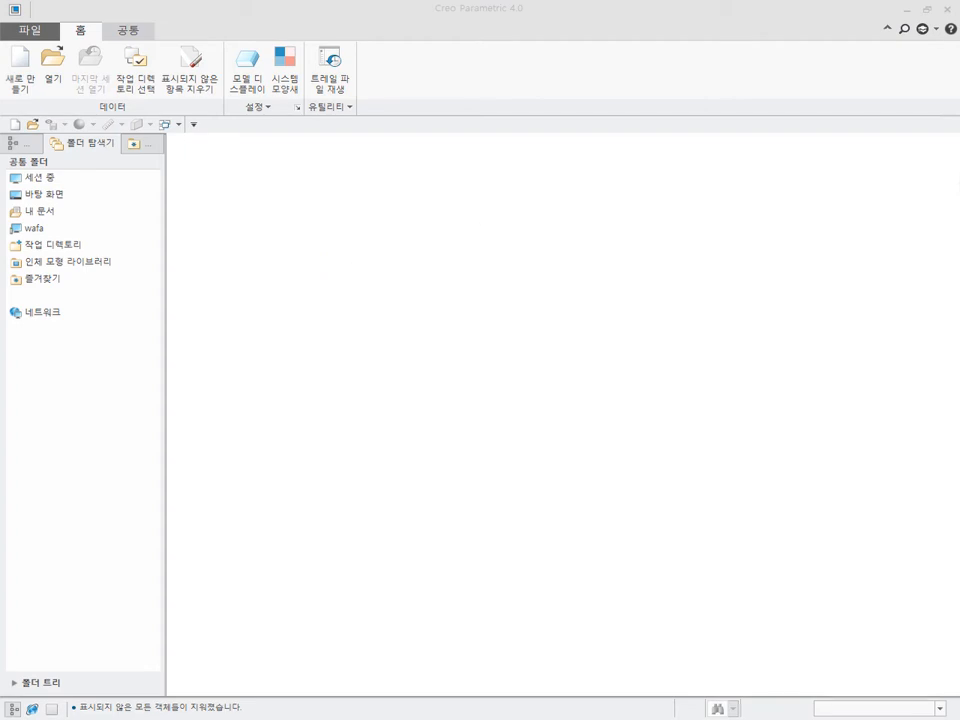
Create a new solid part named 05 using the default template
click(21, 76)
text(05)
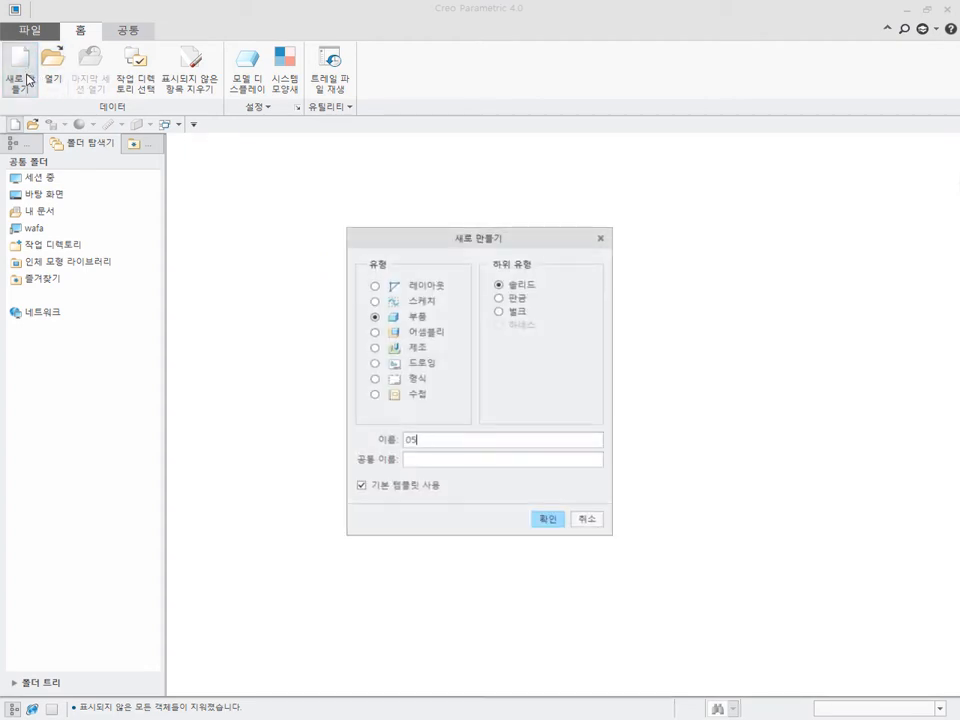
key(Return)
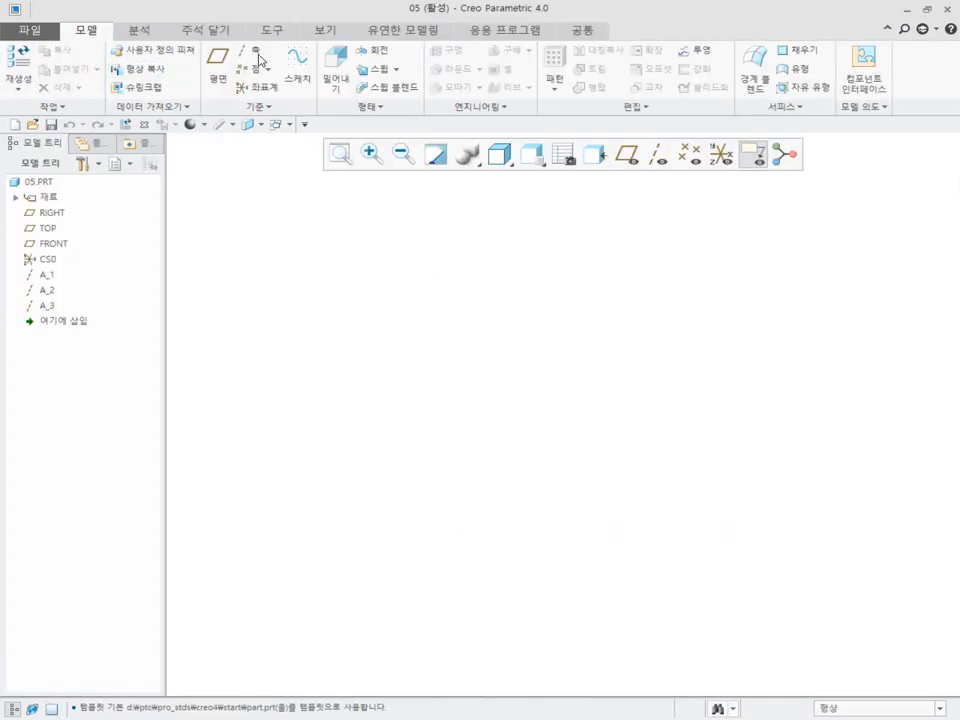
Start an Extrude sketch on the FRONT plane, with the datum planes hidden once the sketch is open
click(627, 155)
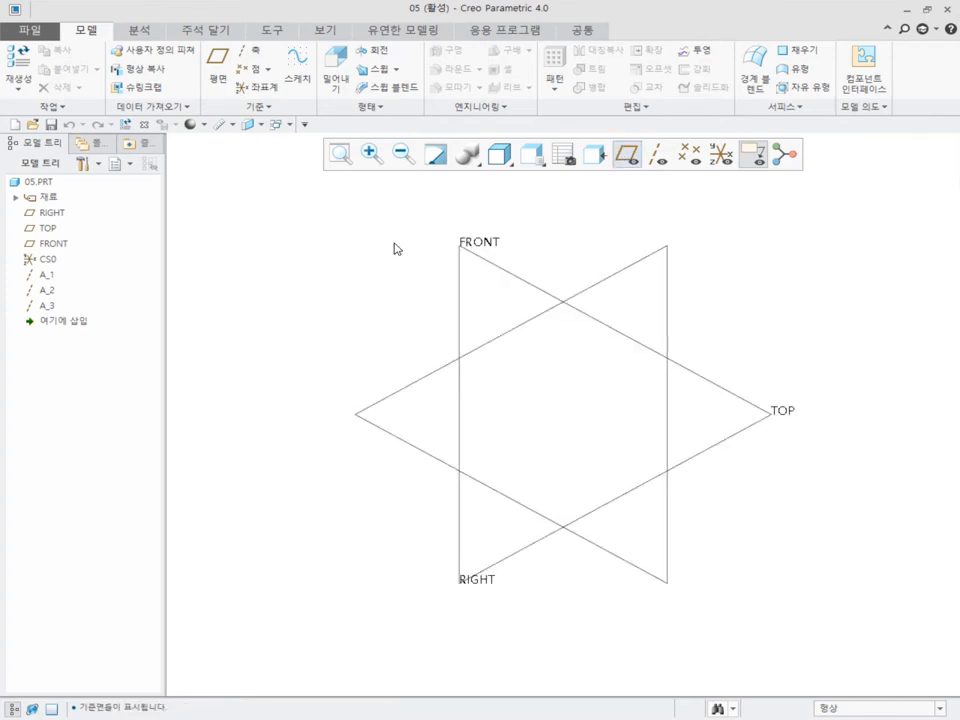
click(50, 243)
click(94, 191)
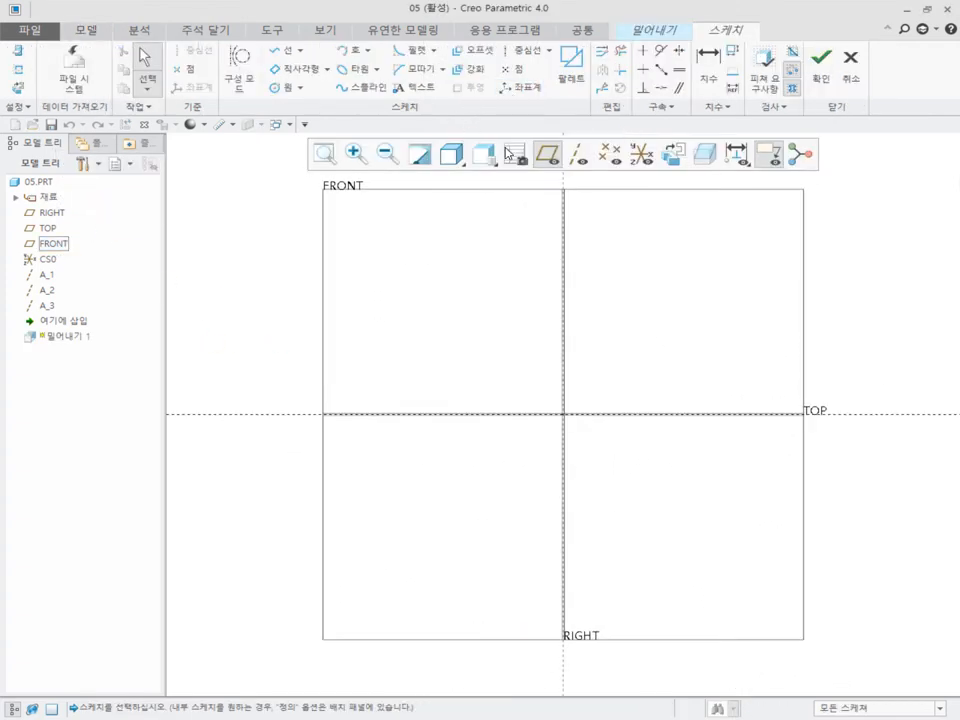
click(547, 154)
mouse_move(499, 370)
middle_down()
mouse_move(345, 358)
mouse_move(491, 373)
mouse_move(497, 393)
middle_up()
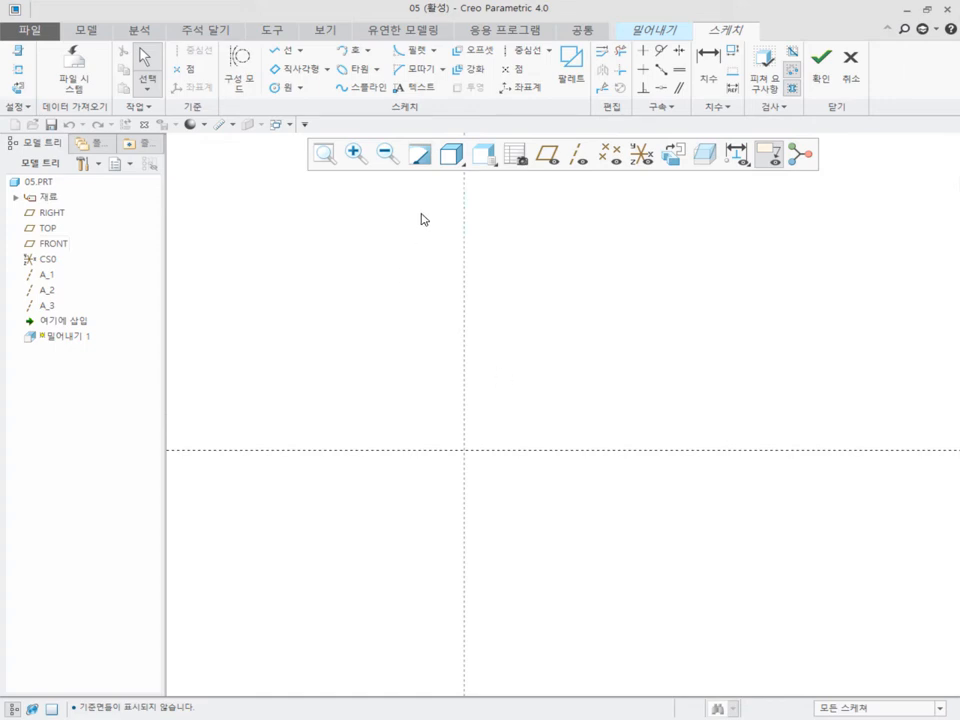
Sketch a three-line open chain: a horizontal line about 171 long ending at the origin, a line slanting up-left, and a perpendicular line up-right
click(280, 50)
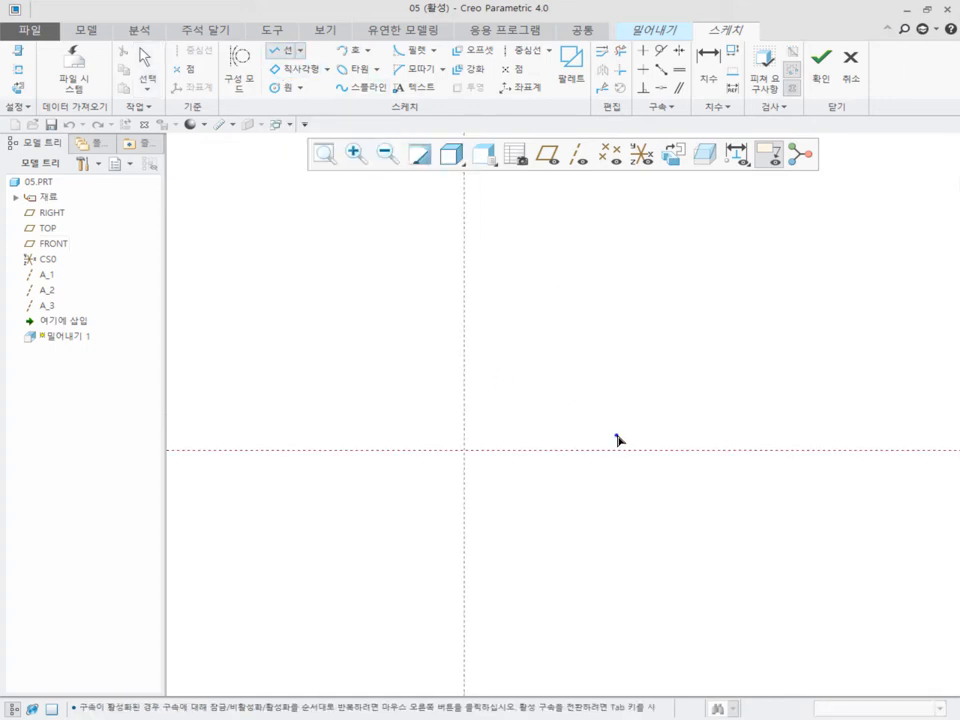
click(625, 450)
click(464, 450)
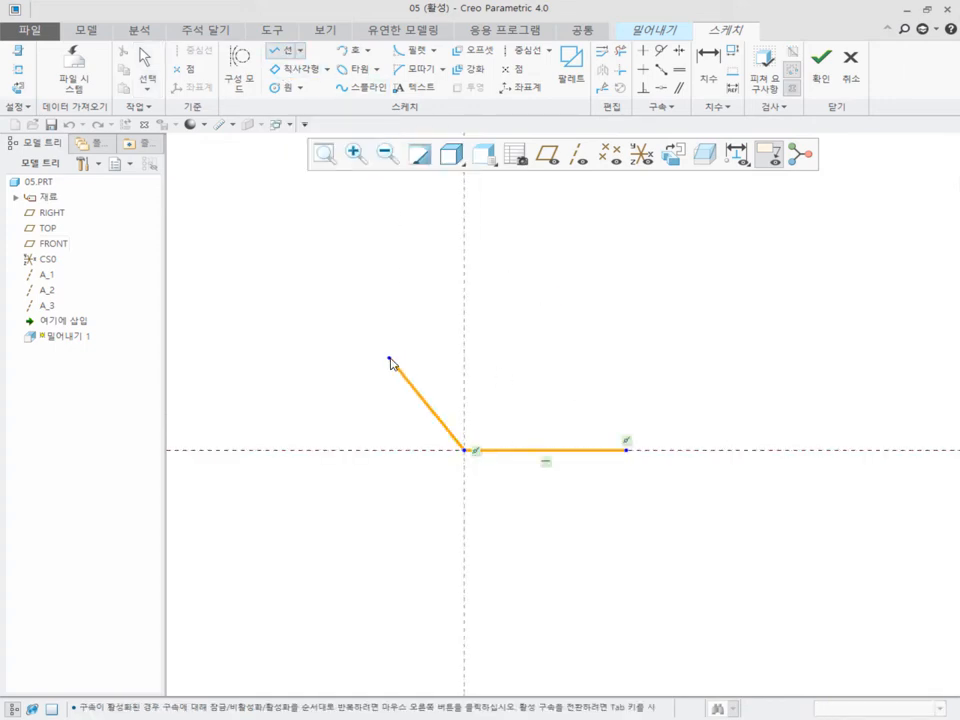
click(390, 359)
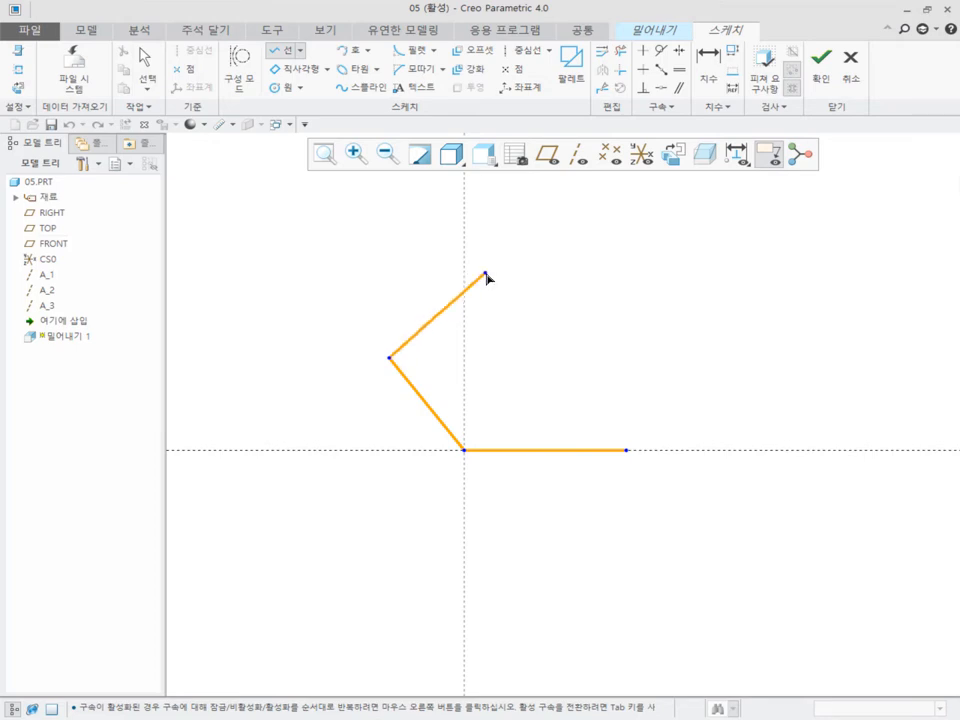
click(491, 280)
middle_click(600, 332)
middle_click(615, 321)
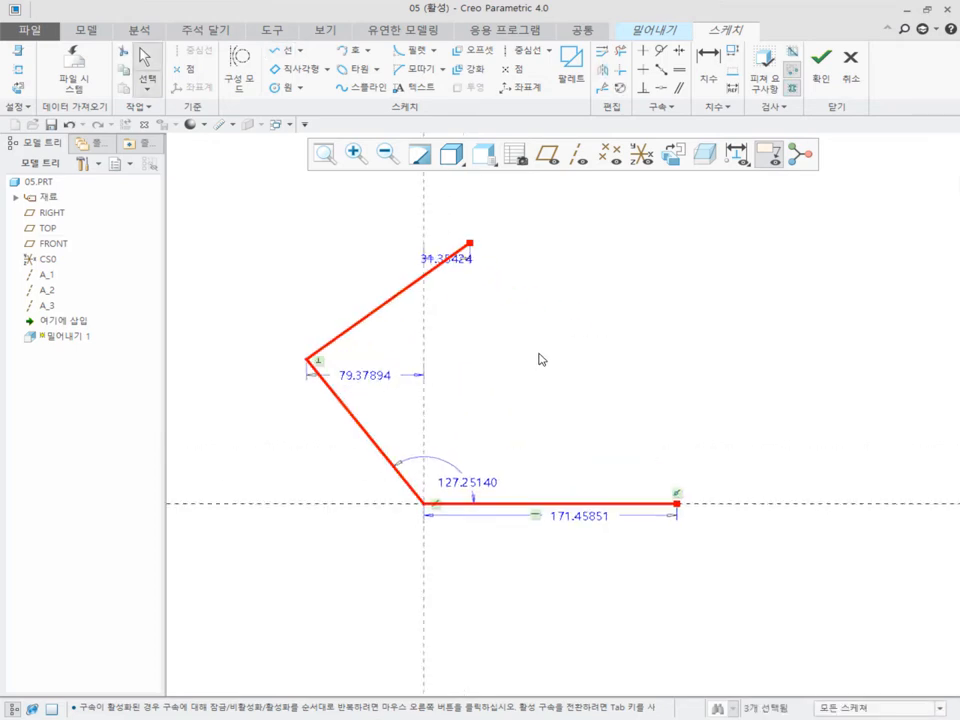
Set the horizontal line's length to 150 and its angle to the adjoining slanted line to 120 degrees
double_click(566, 526)
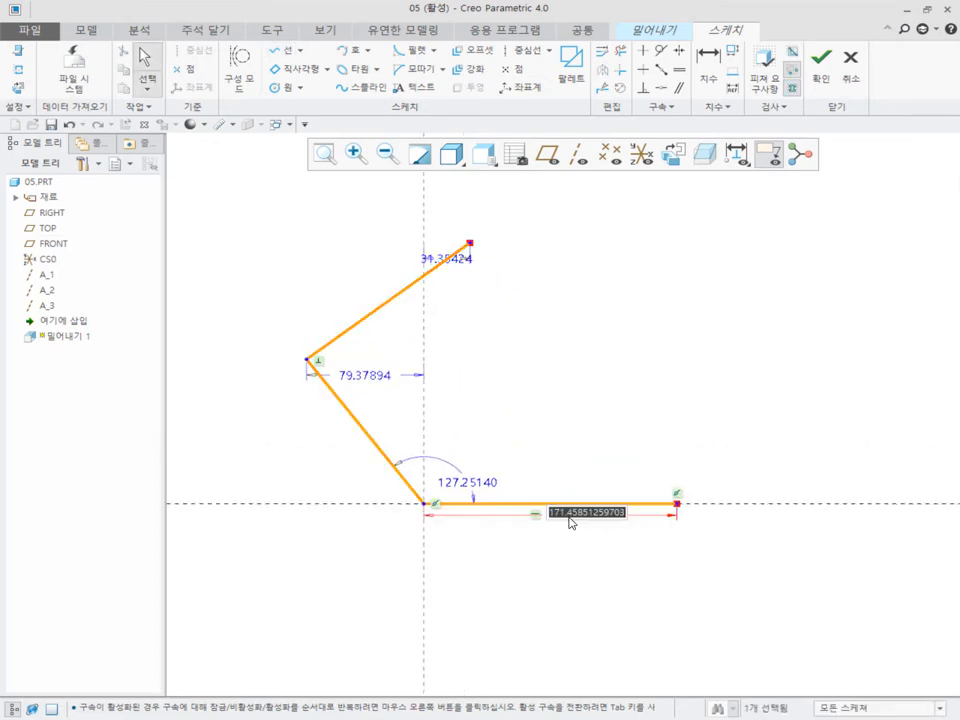
text(150)
key(Return)
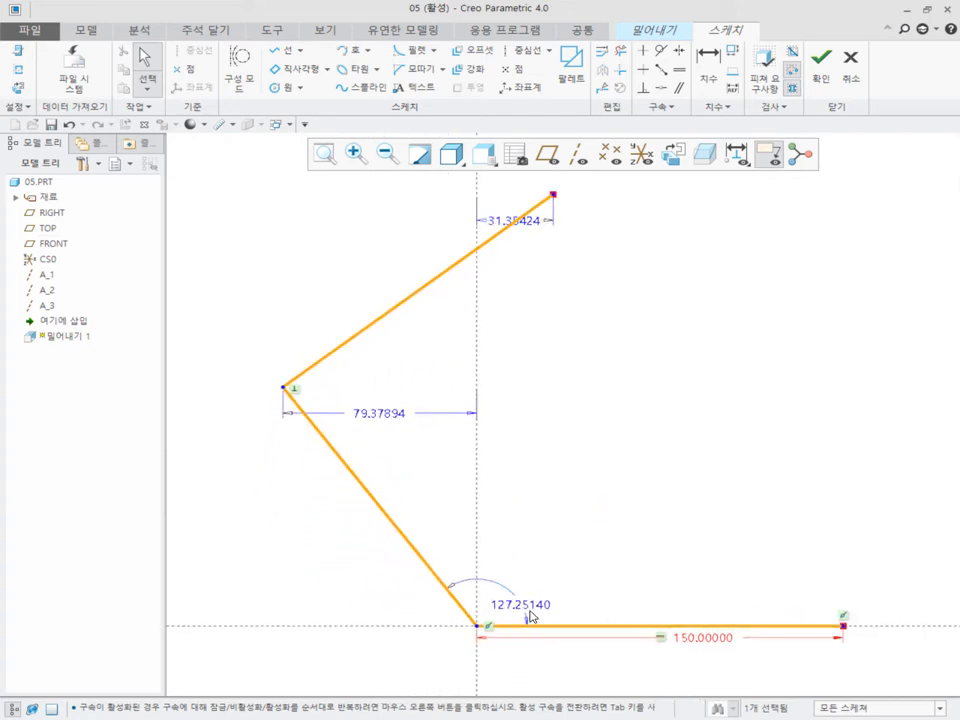
double_click(528, 606)
text(120)
key(Return)
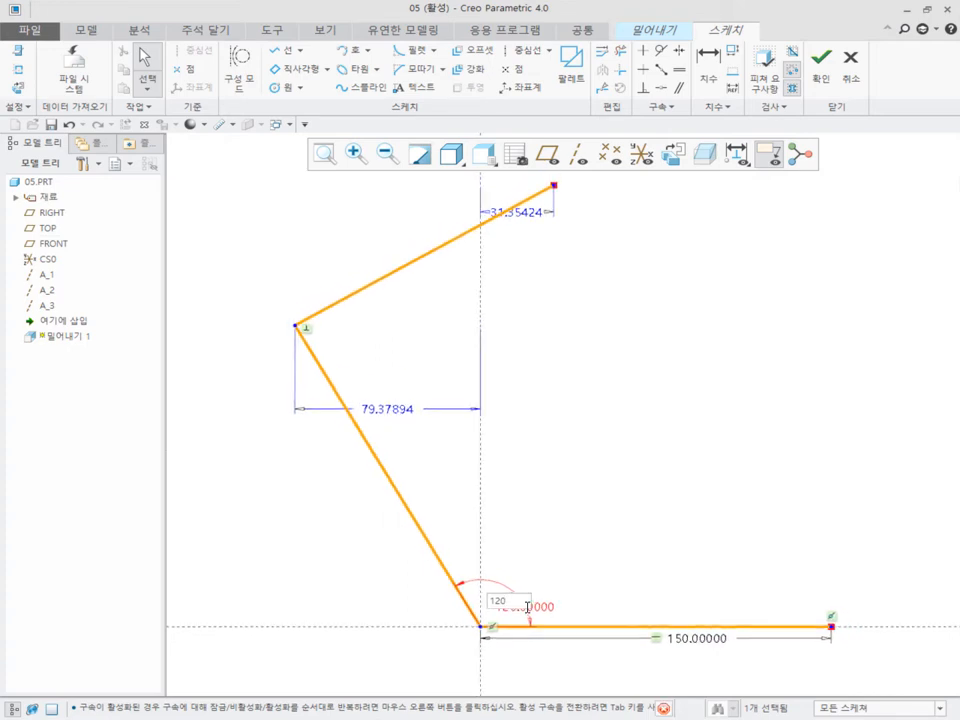
Dimension the lengths of the middle slanted line and the upper line, setting both to 150
click(708, 62)
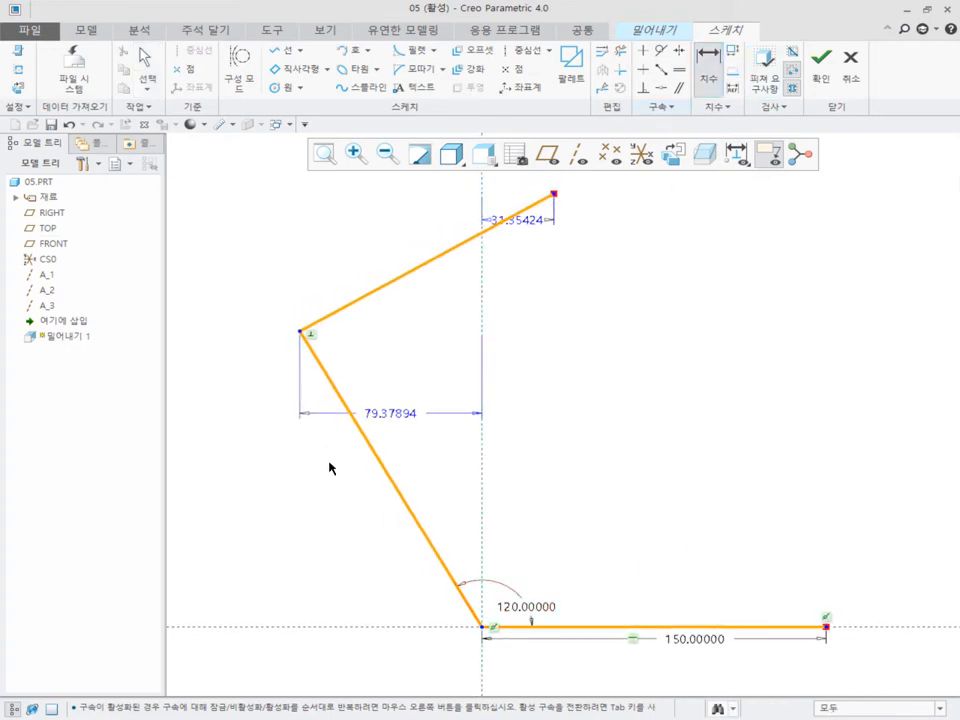
click(378, 479)
middle_click(352, 509)
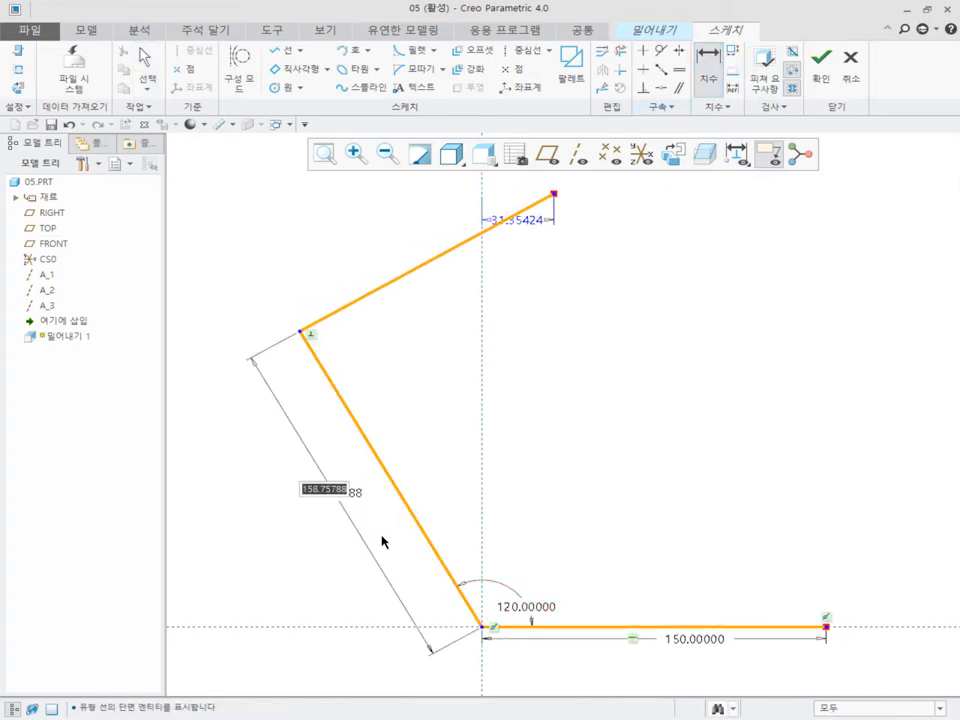
text(150)
key(Return)
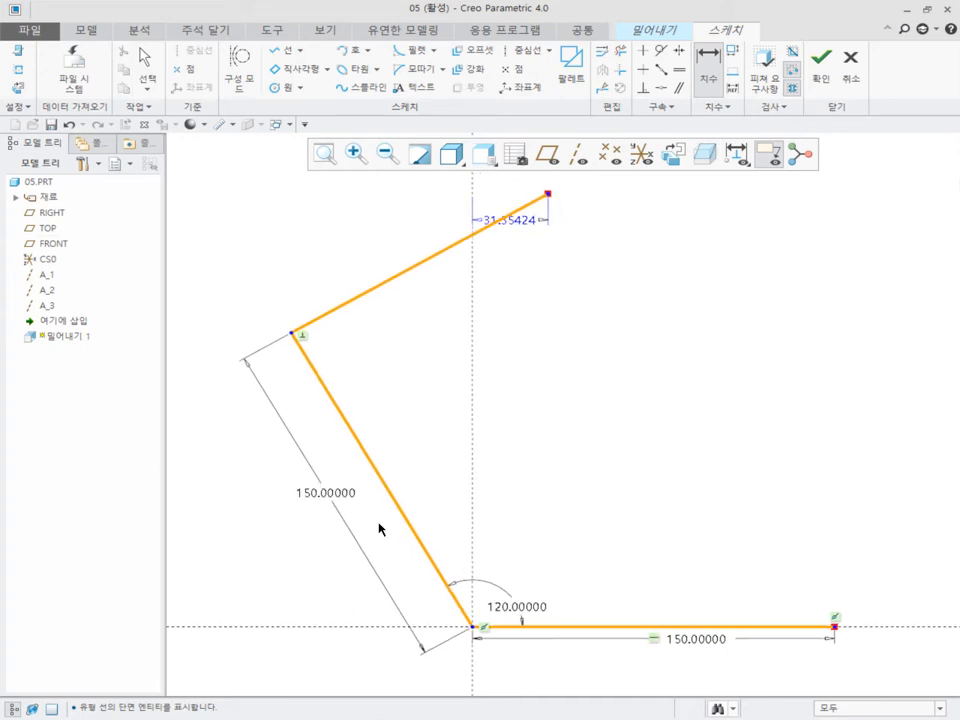
click(379, 287)
middle_click(328, 255)
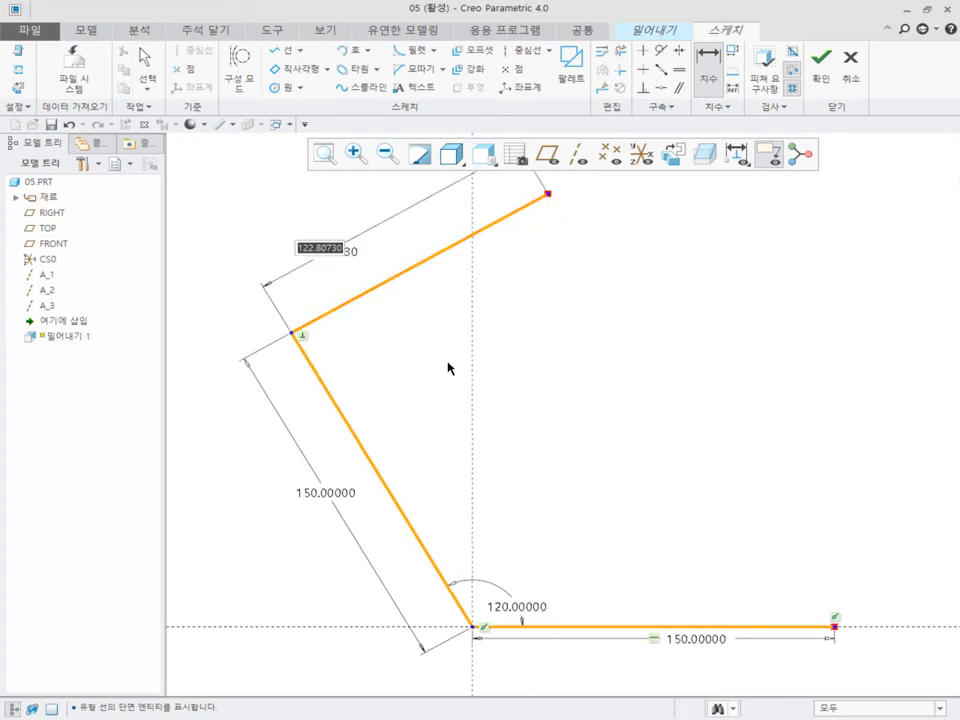
text(150)
key(Return)
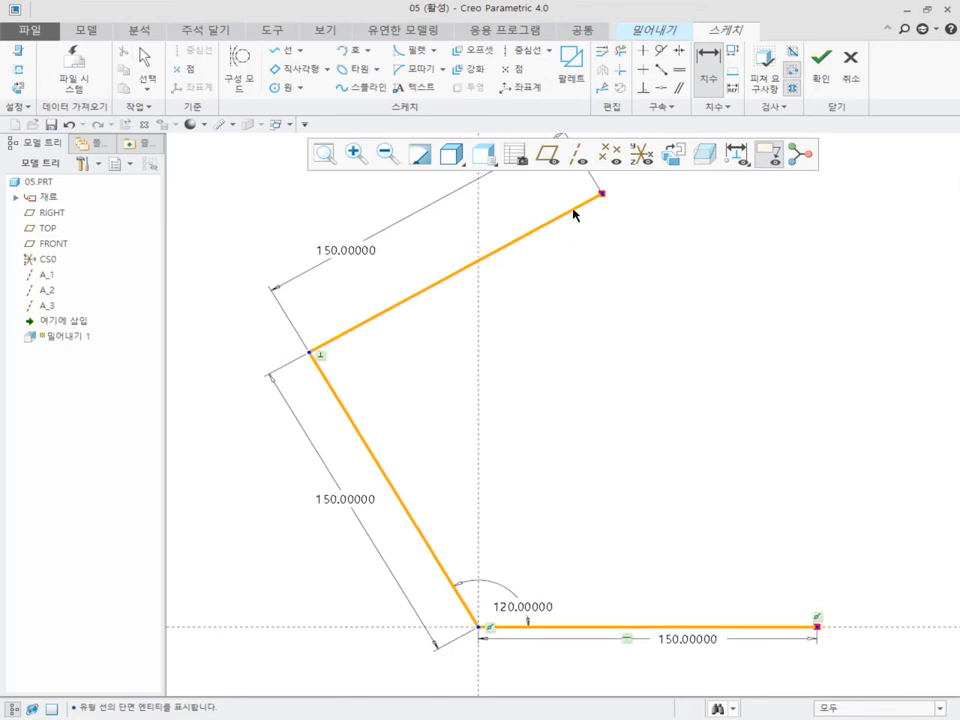
Make the two slanted lines equal in length and delete the upper line's conflicting 150 dimension
click(680, 72)
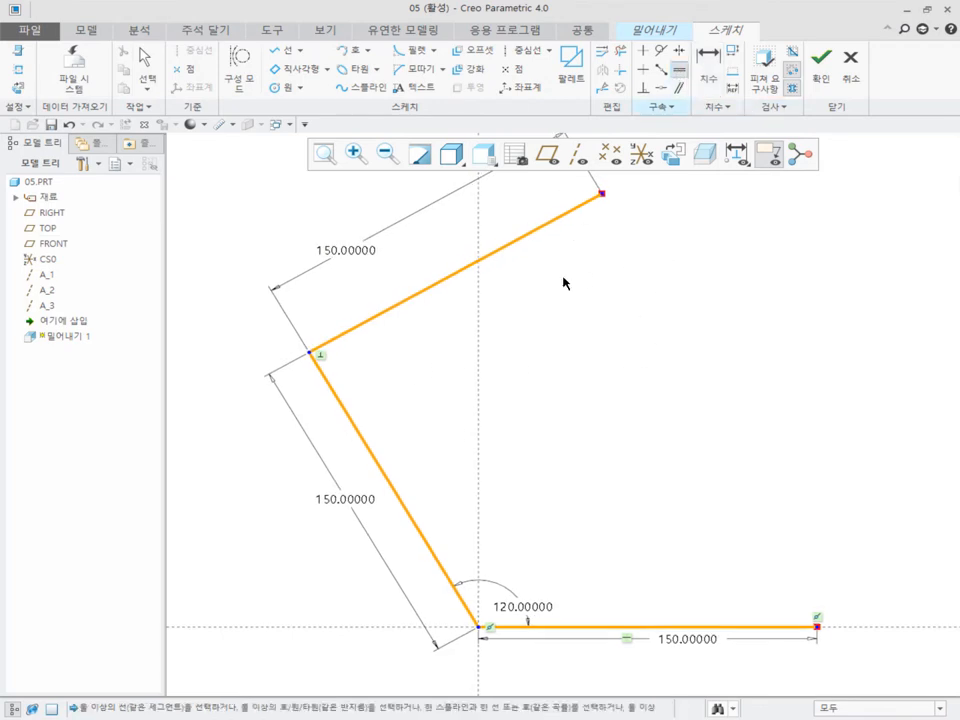
click(363, 327)
click(343, 403)
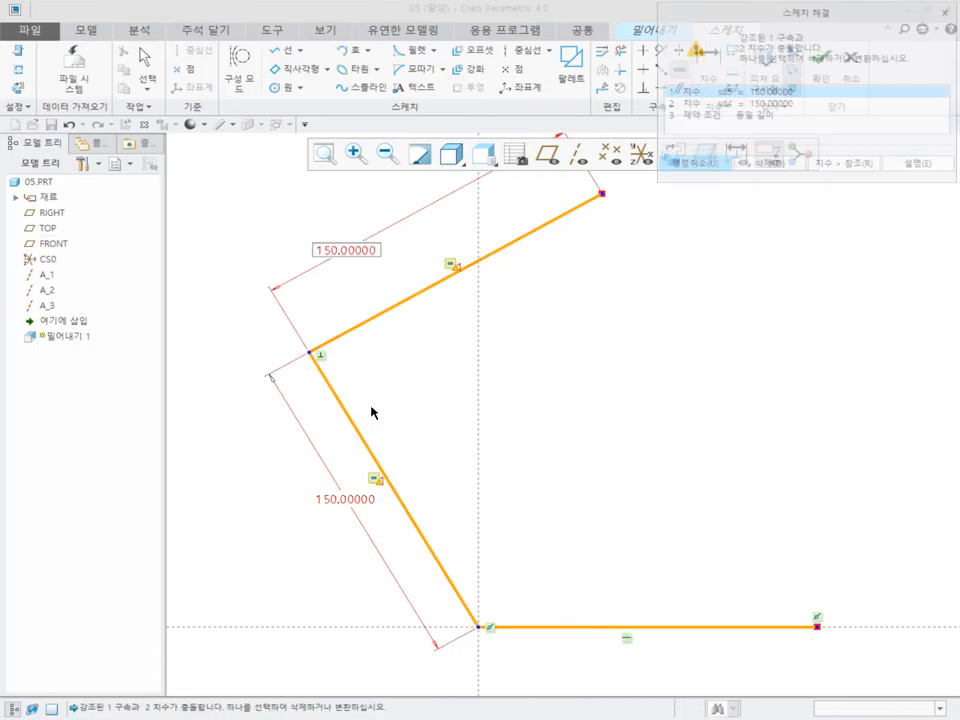
click(758, 164)
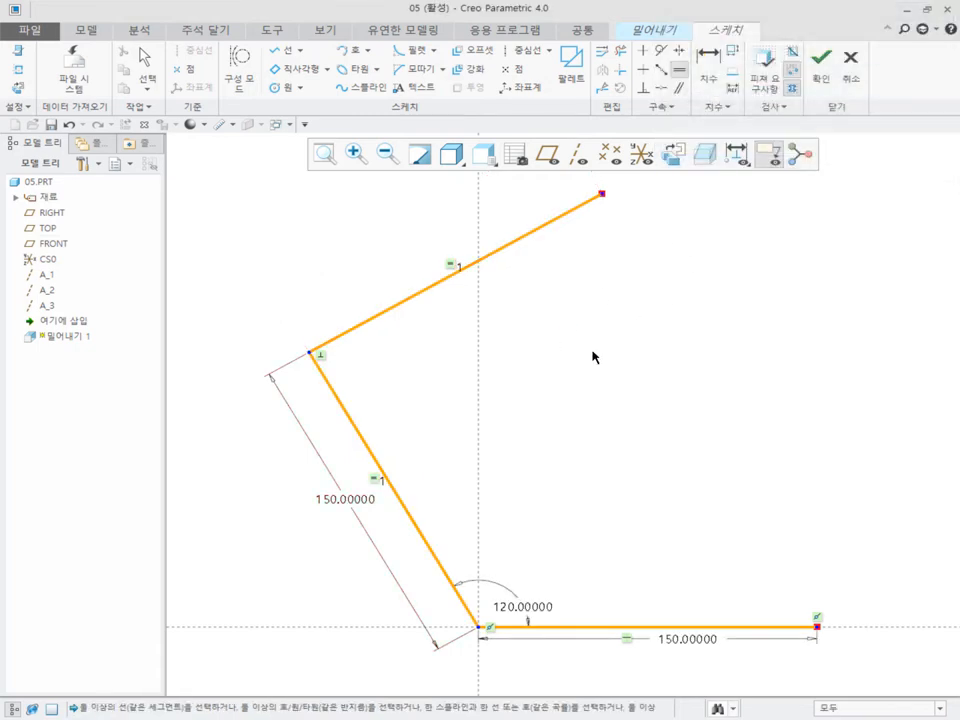
scroll(253, 328, down, 2)
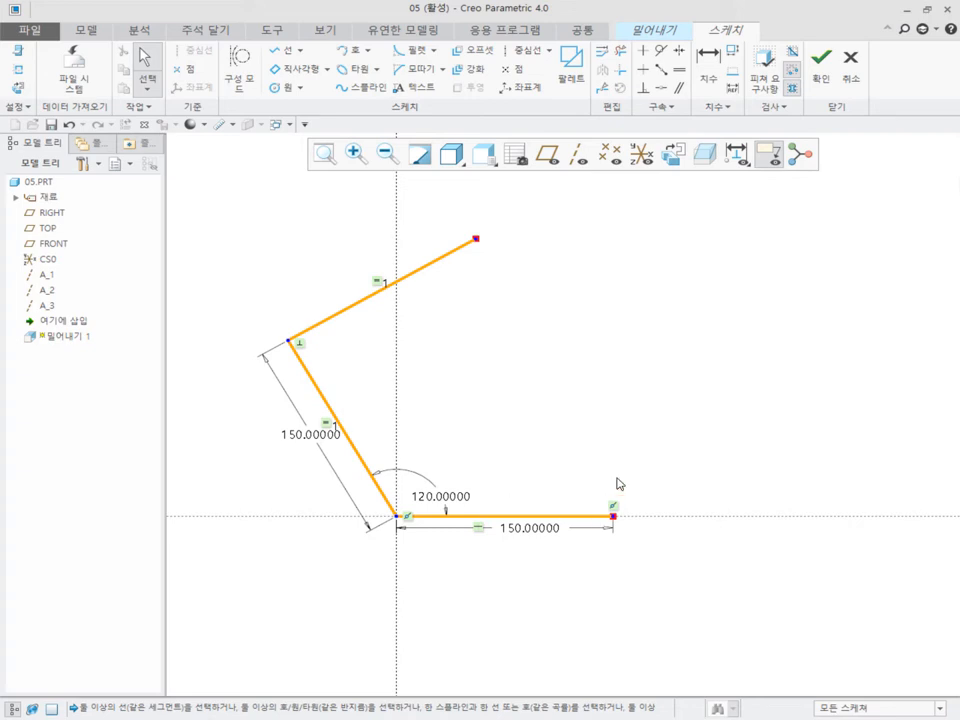
Finish the open sketch, accept the conversion to a surface, and switch the extrusion to a thickened solid
click(826, 76)
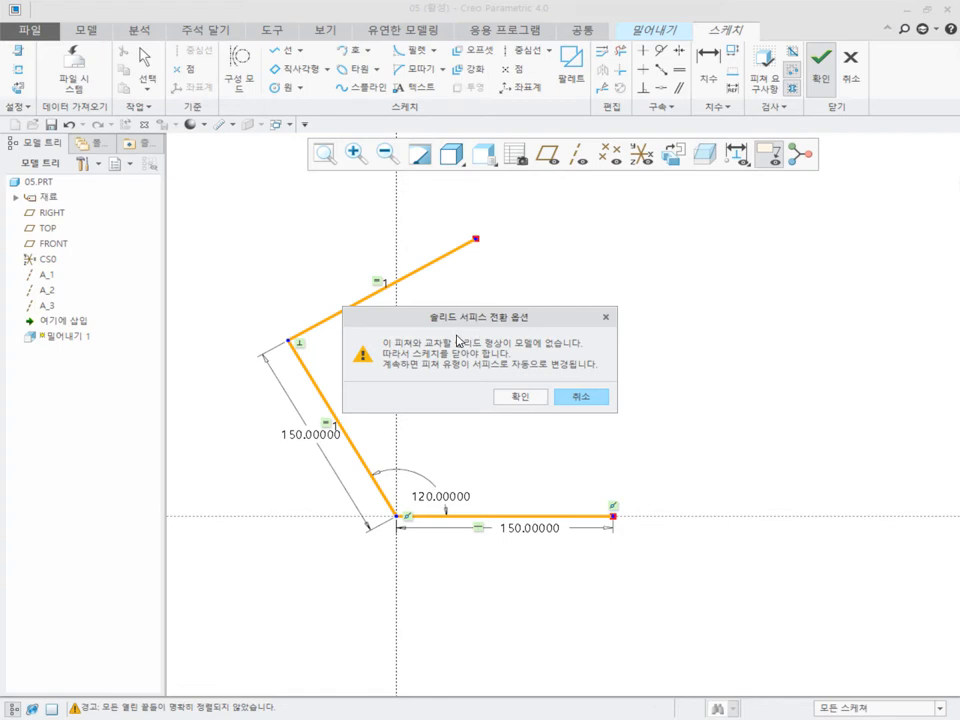
click(500, 395)
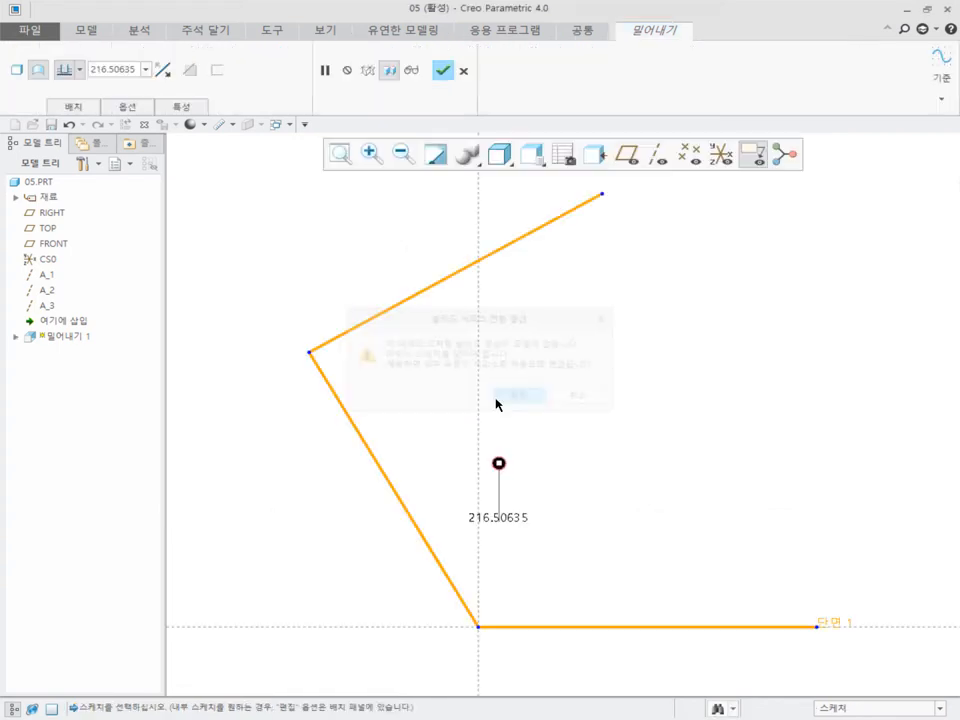
click(16, 69)
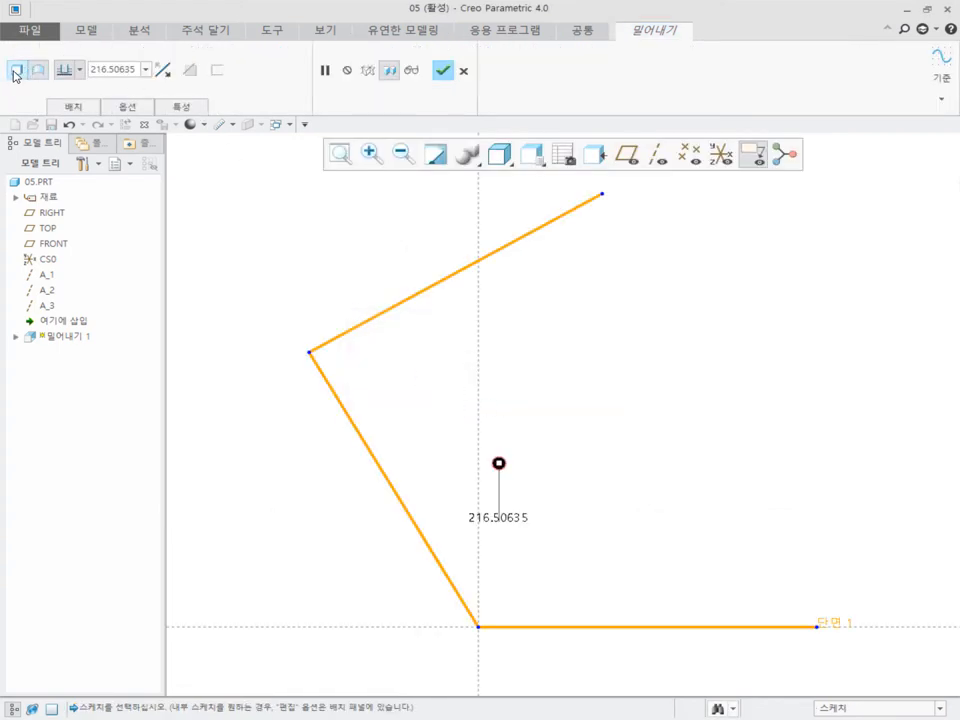
click(189, 69)
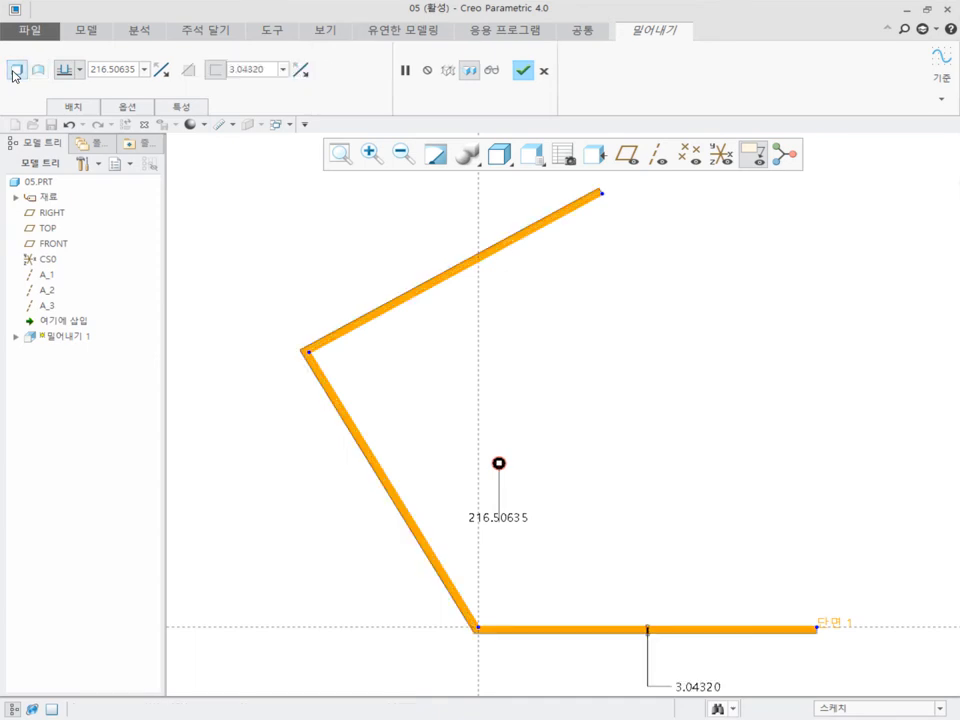
Set the extrusion's wall thickness to 20, distributed equally on both sides of the sketched lines
double_click(251, 69)
text(20)
key(Return)
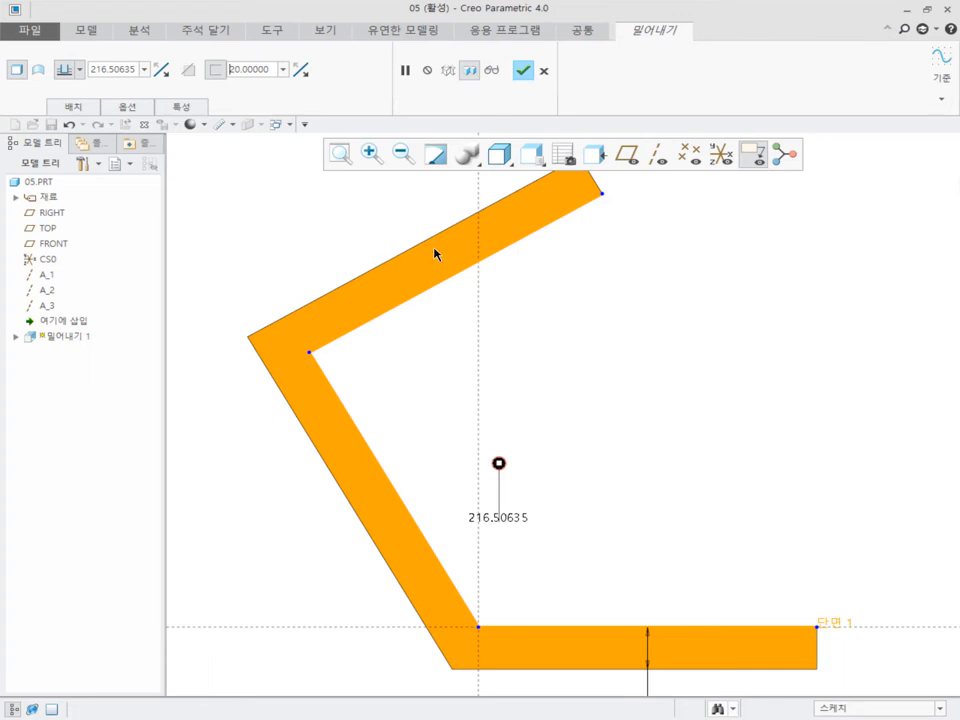
click(300, 69)
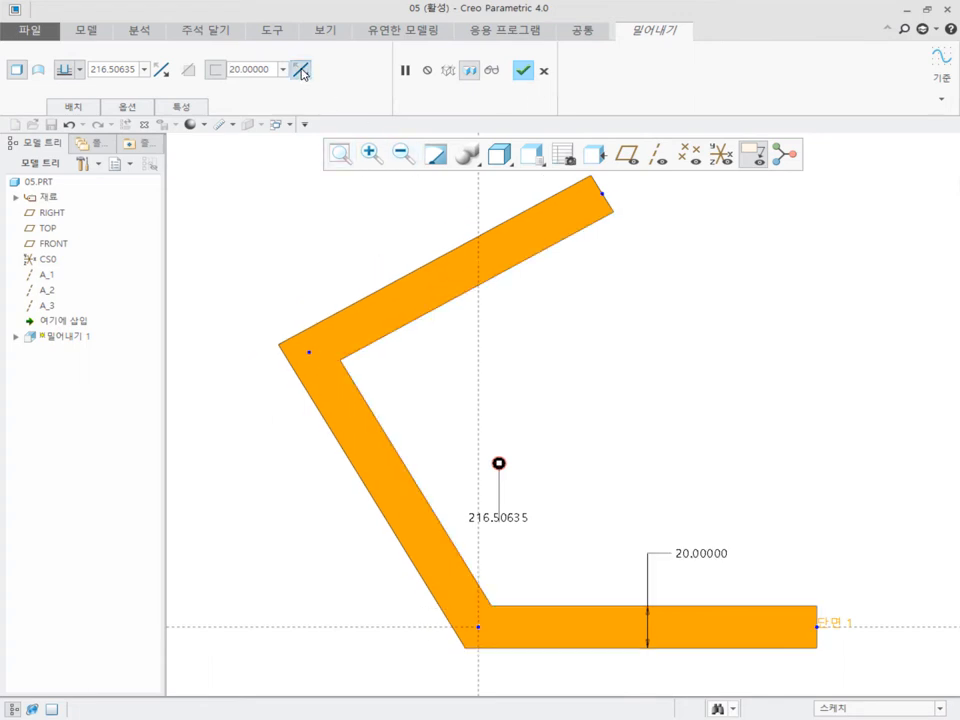
Extrude the profile symmetrically about the sketch plane to a depth of 110, complete the feature and restore the default view
mouse_move(514, 294)
middle_down()
mouse_move(514, 401)
mouse_move(501, 423)
middle_up()
scroll(532, 367, down, 3)
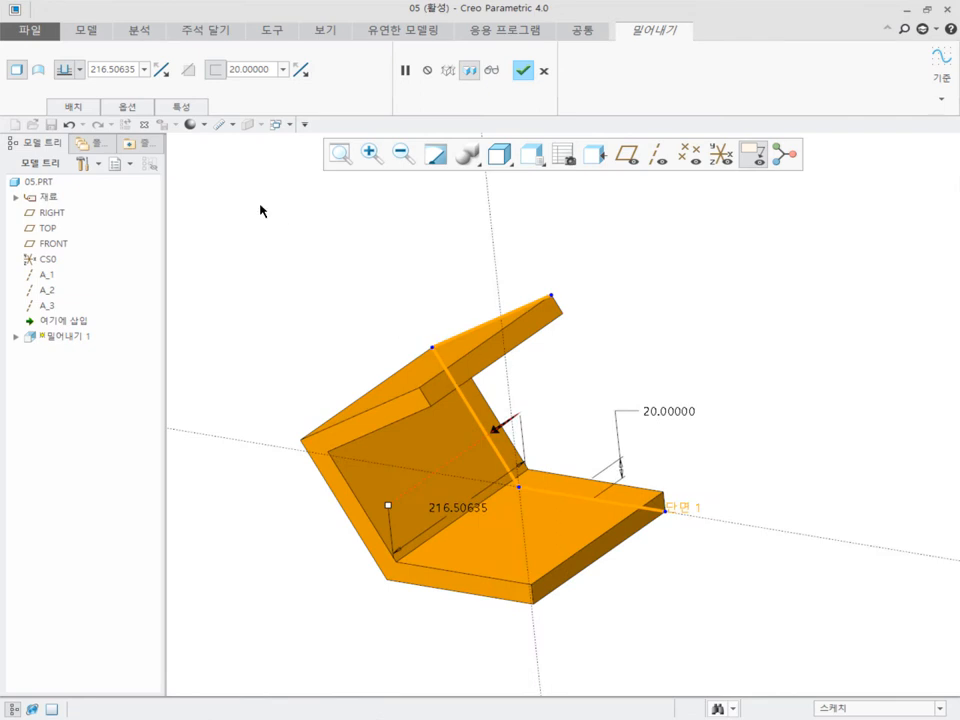
click(62, 68)
click(64, 95)
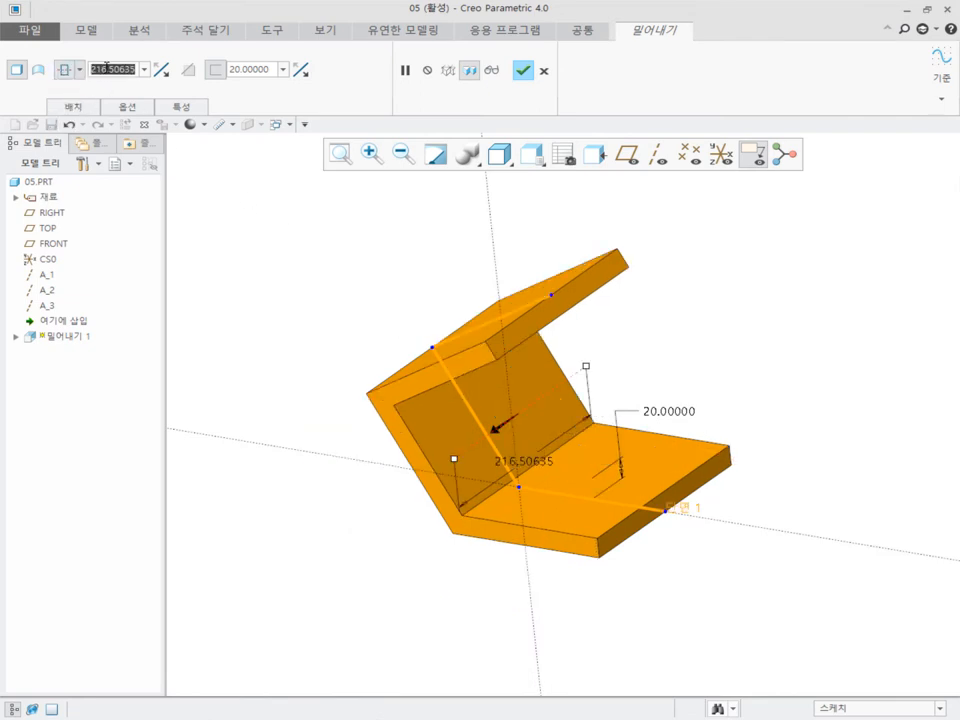
text(110)
key(Return)
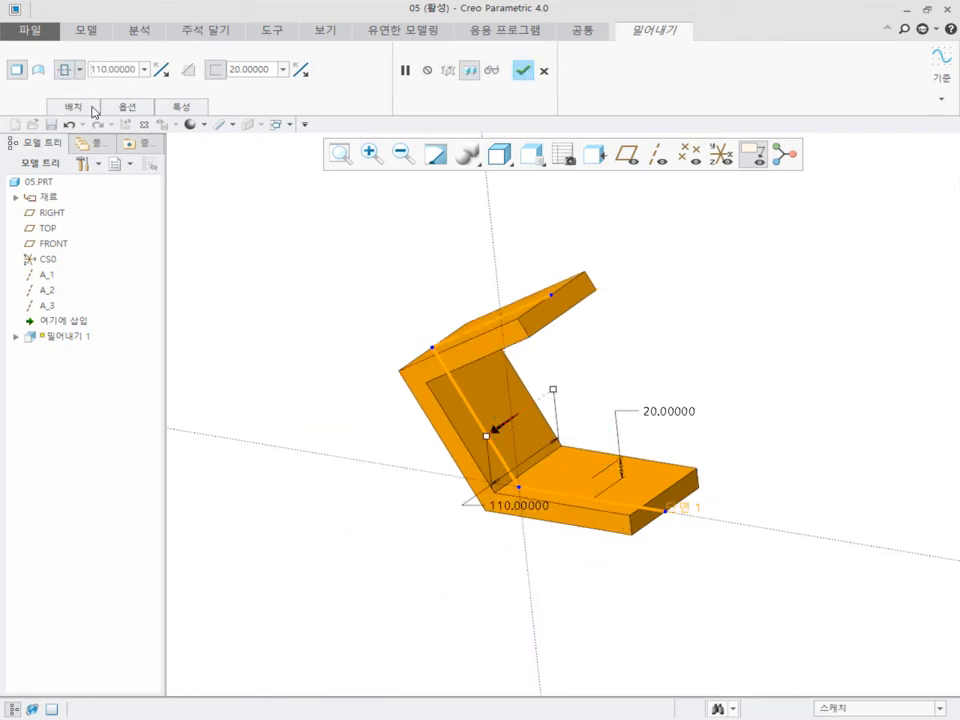
middle_click(362, 371)
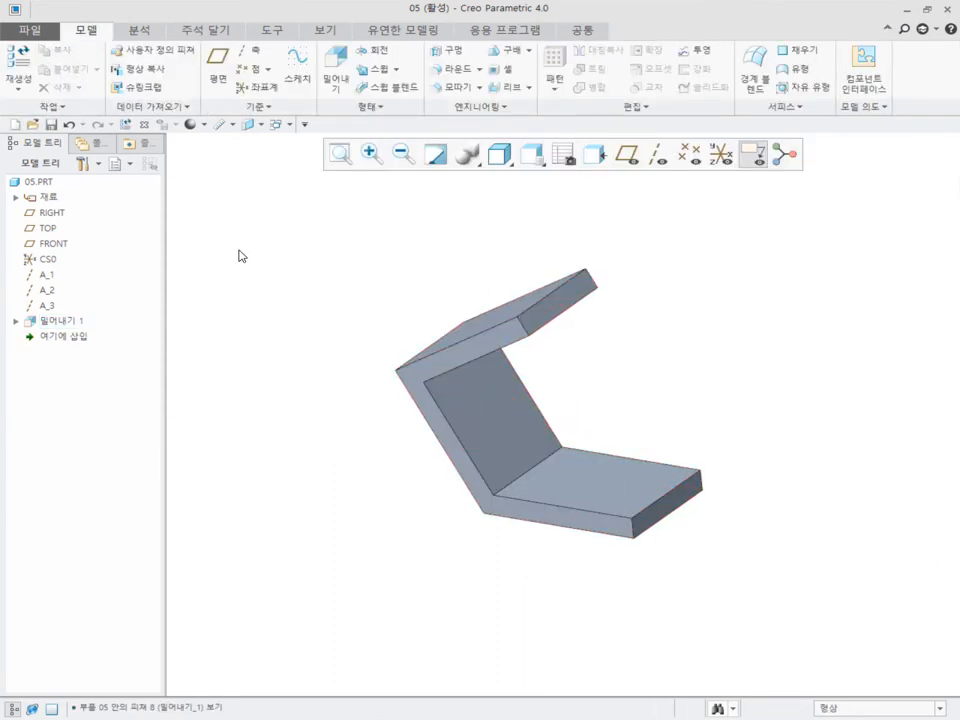
key(ctrl+d)
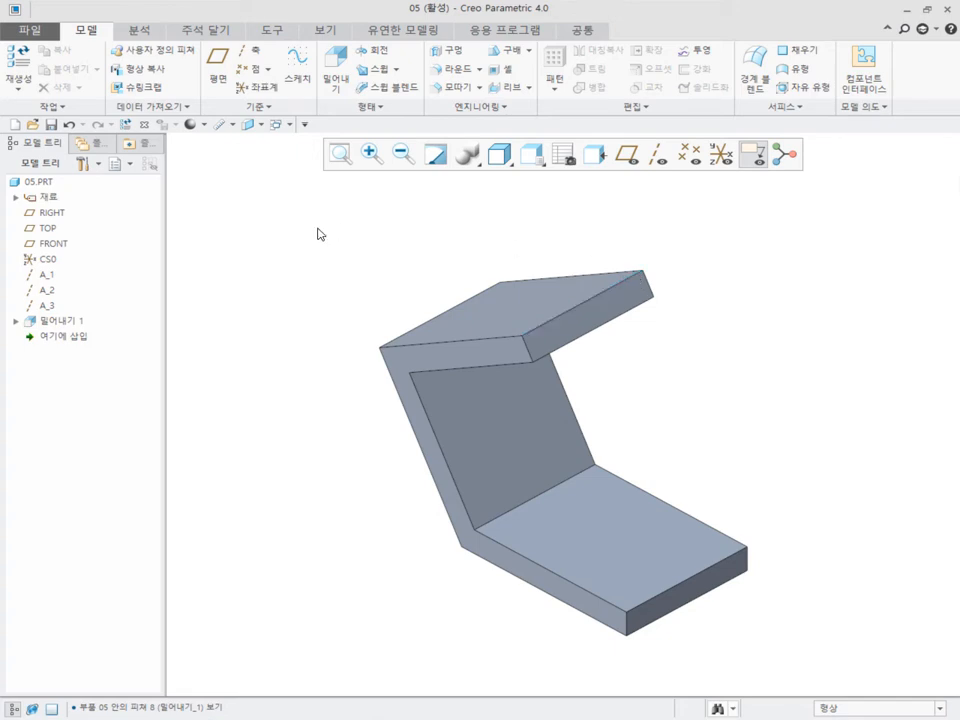
Apply a full round between the two corner edges at the upper plate's free end and complete the feature
click(450, 68)
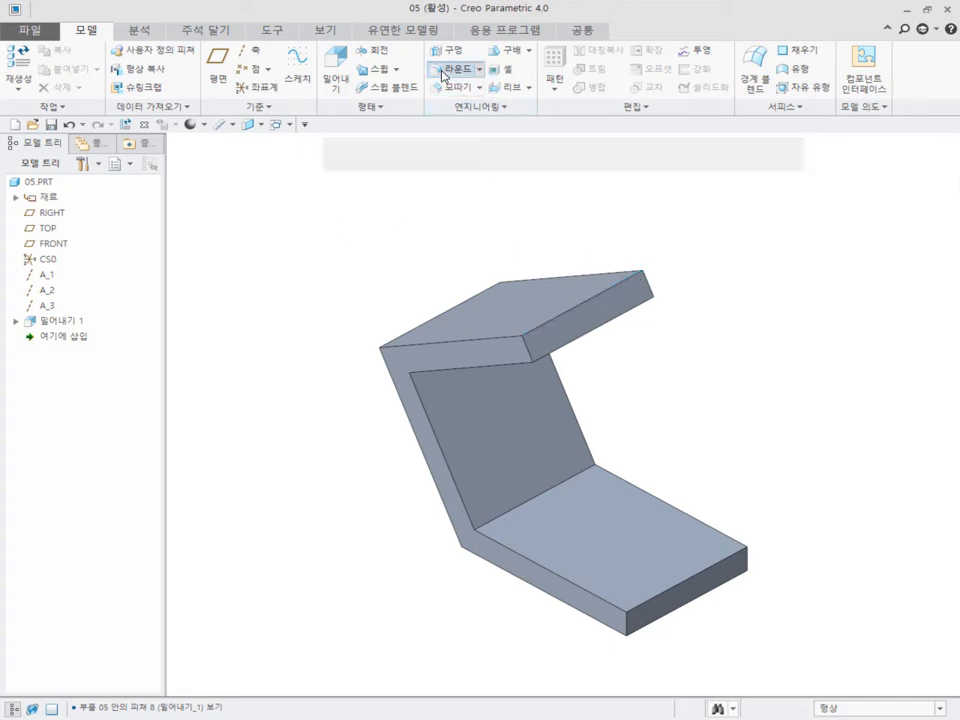
click(528, 345)
ctrl+click(648, 284)
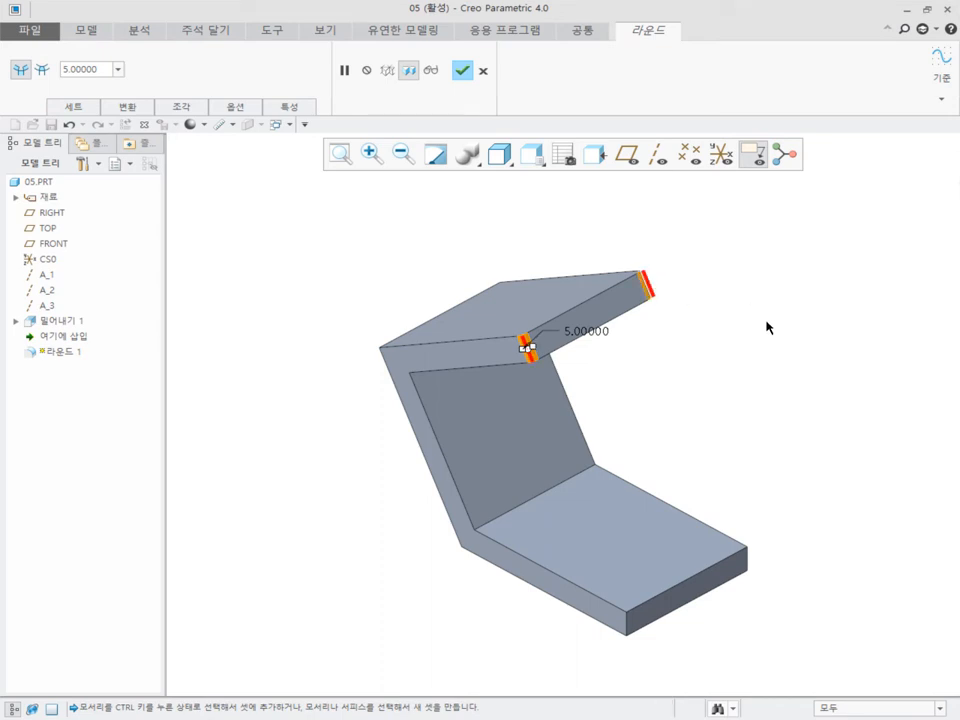
right_click(308, 219)
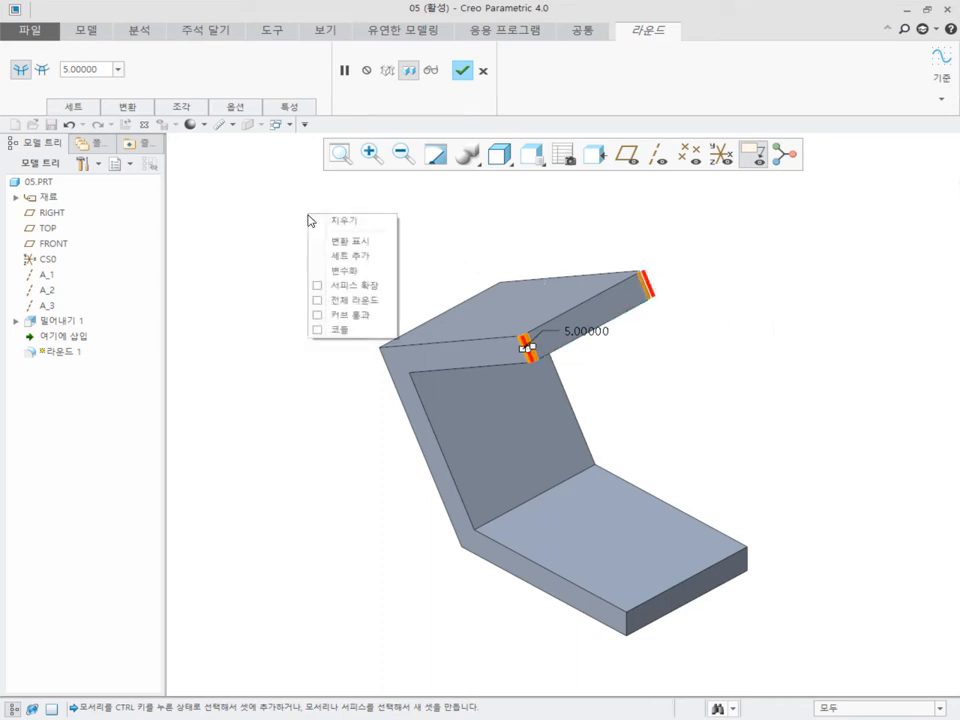
click(336, 302)
middle_click(262, 268)
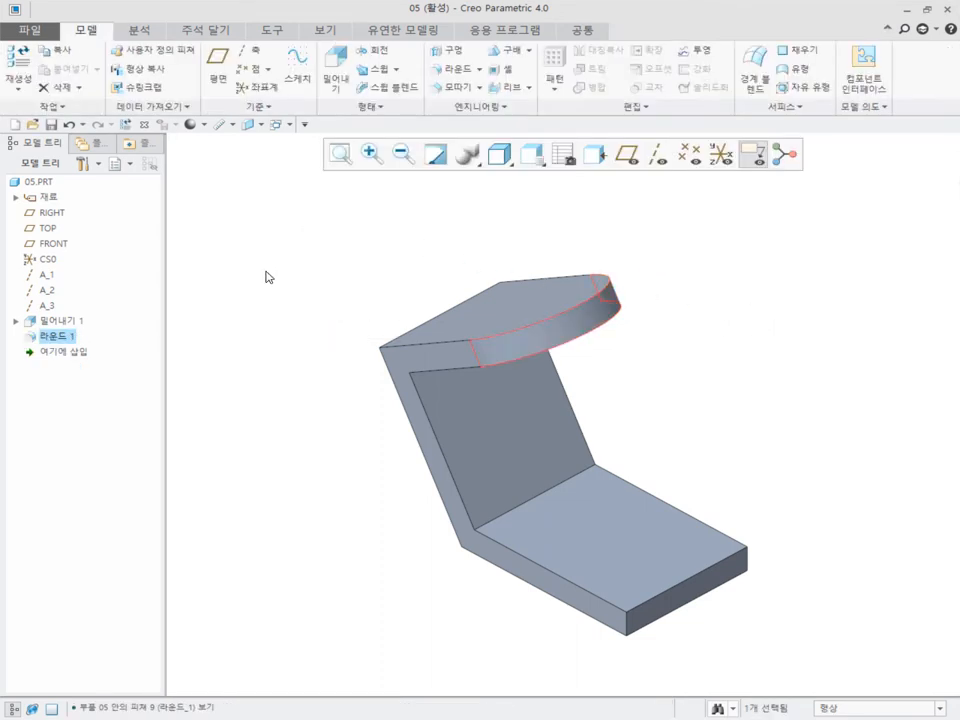
Try stretching the bent plate's extrusion depth on the model, undo that change and restore the default view
middle_drag(461, 313, 508, 369)
double_click(508, 445)
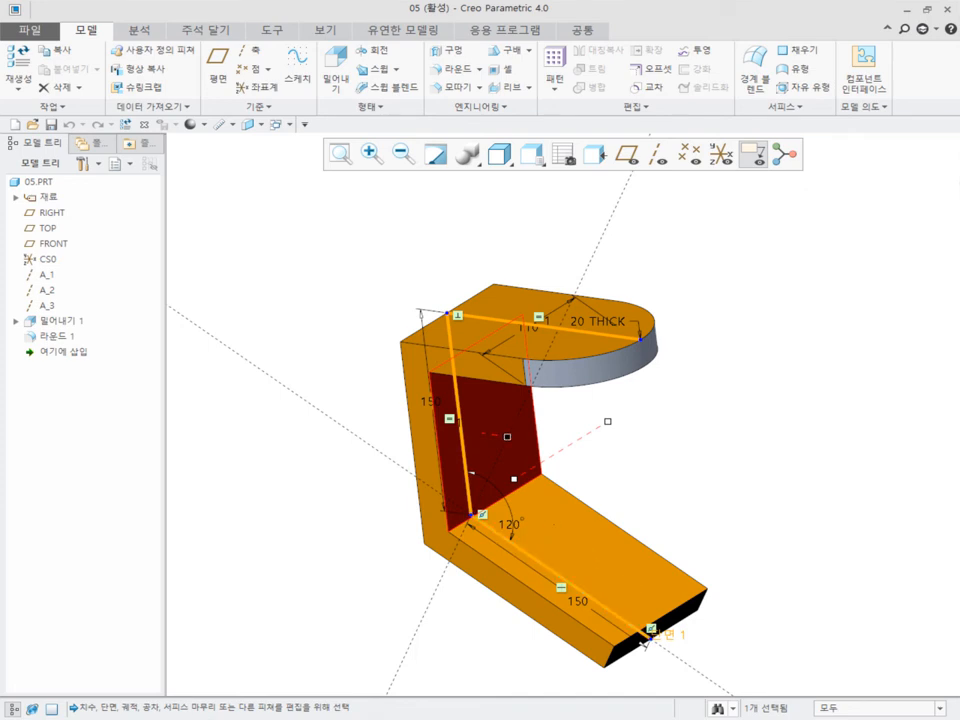
drag(609, 423, 643, 409)
click(287, 294)
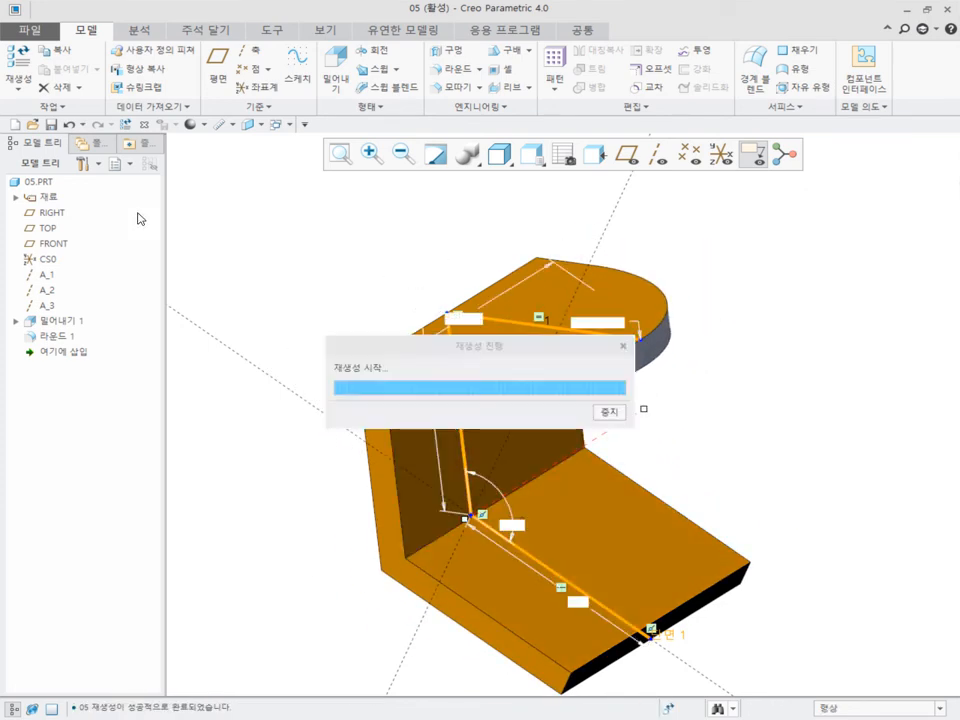
click(69, 125)
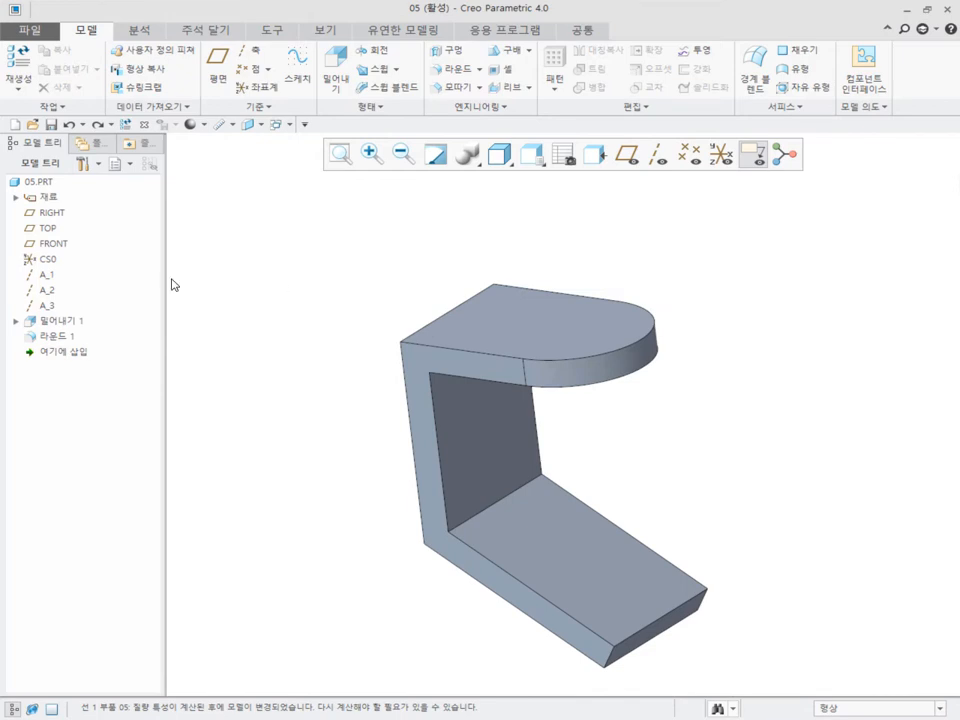
key(ctrl+d)
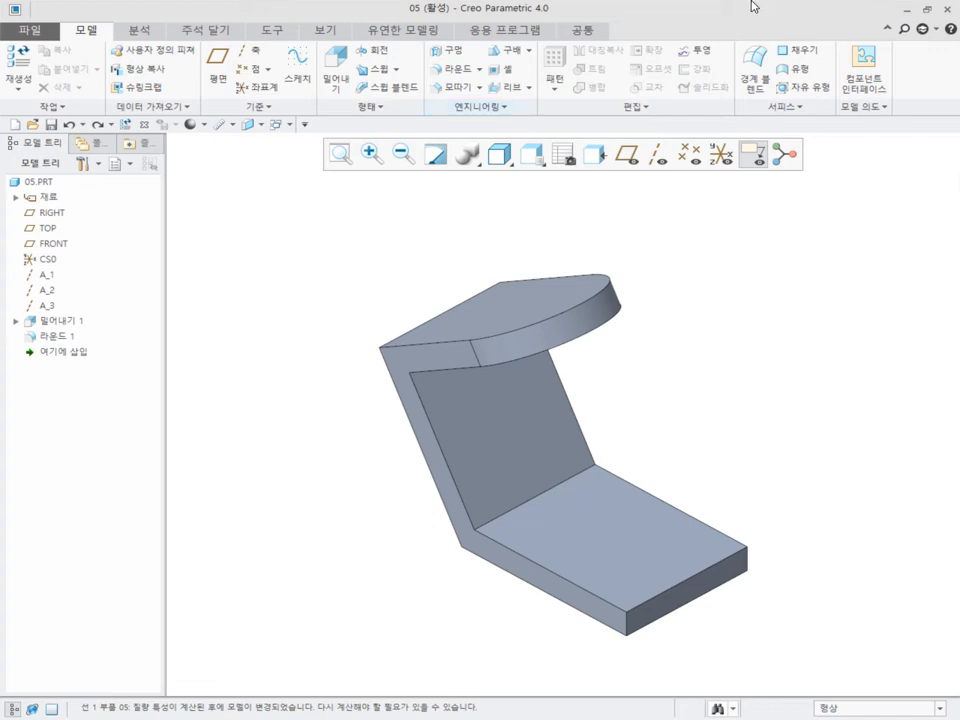
click(531, 154)
click(562, 240)
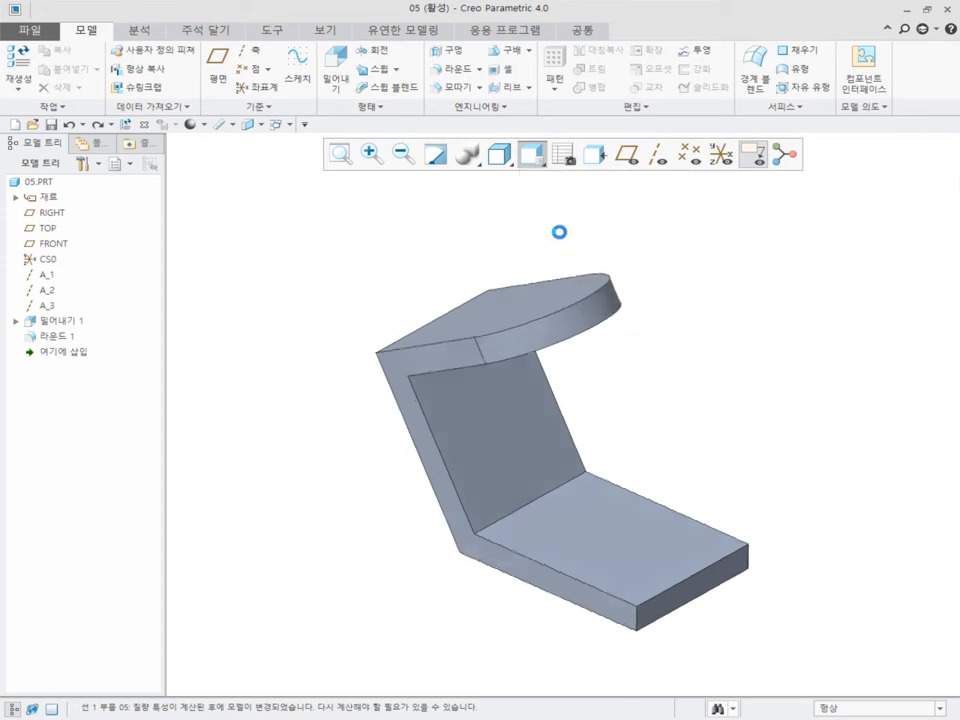
click(52, 243)
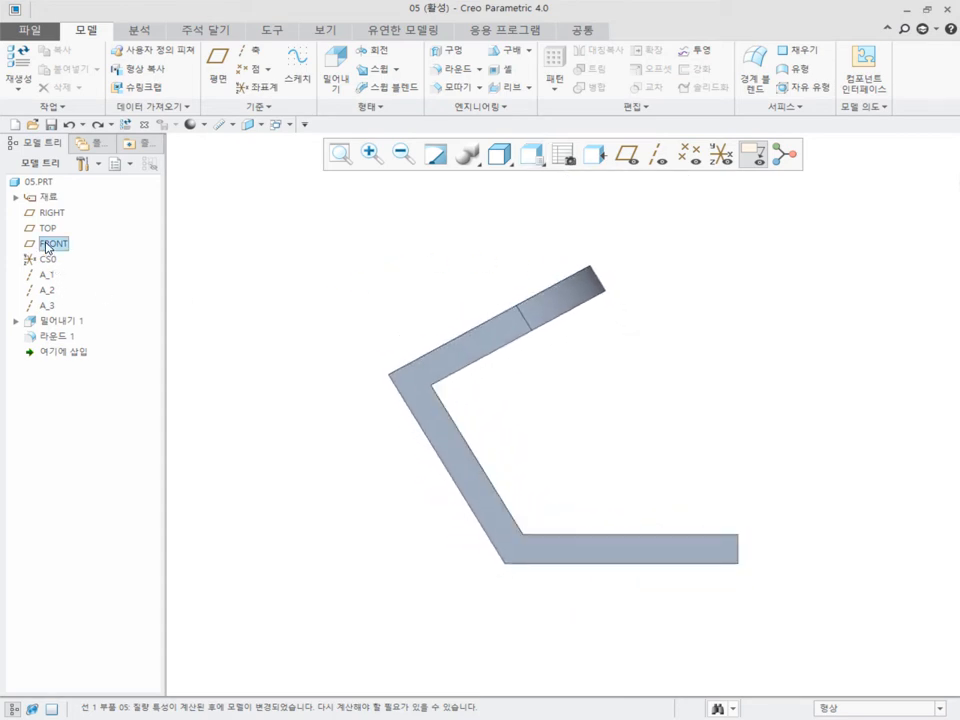
click(72, 176)
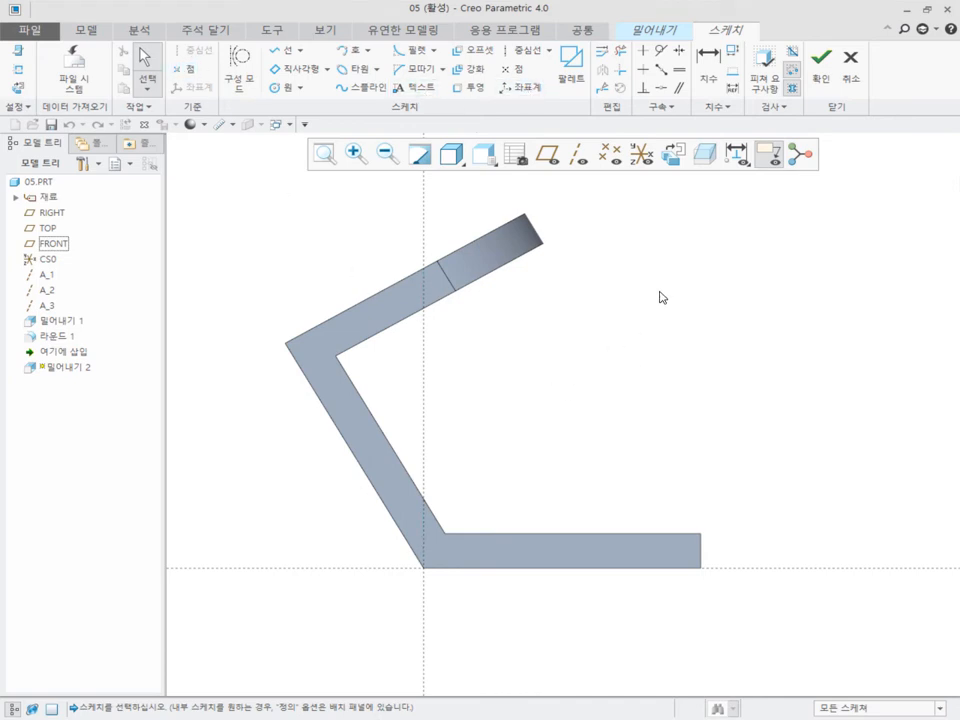
click(849, 70)
click(504, 393)
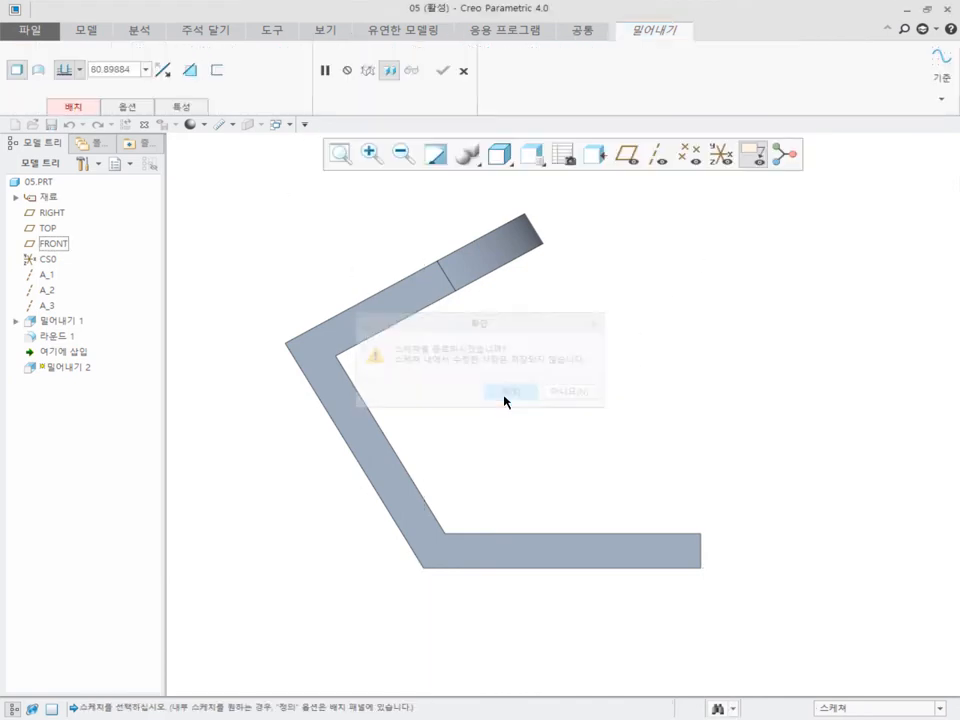
click(463, 70)
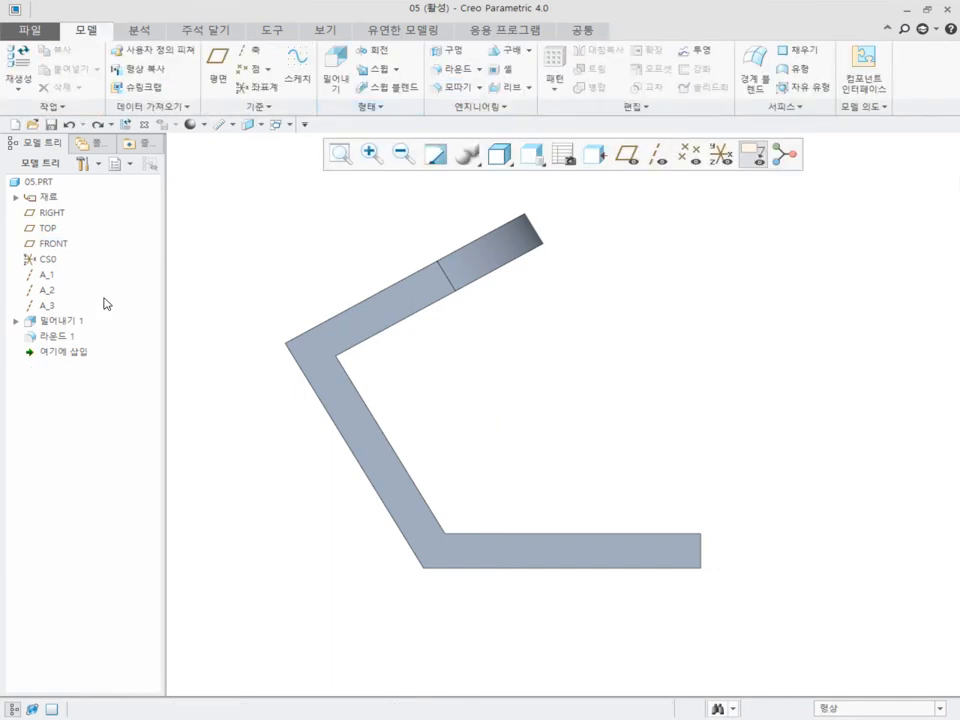
Start a Revolve sketch on the FRONT plane with a horizontal axis about 59.7 above the origin and a vertical centerline about 82.1 from it
click(55, 244)
click(97, 177)
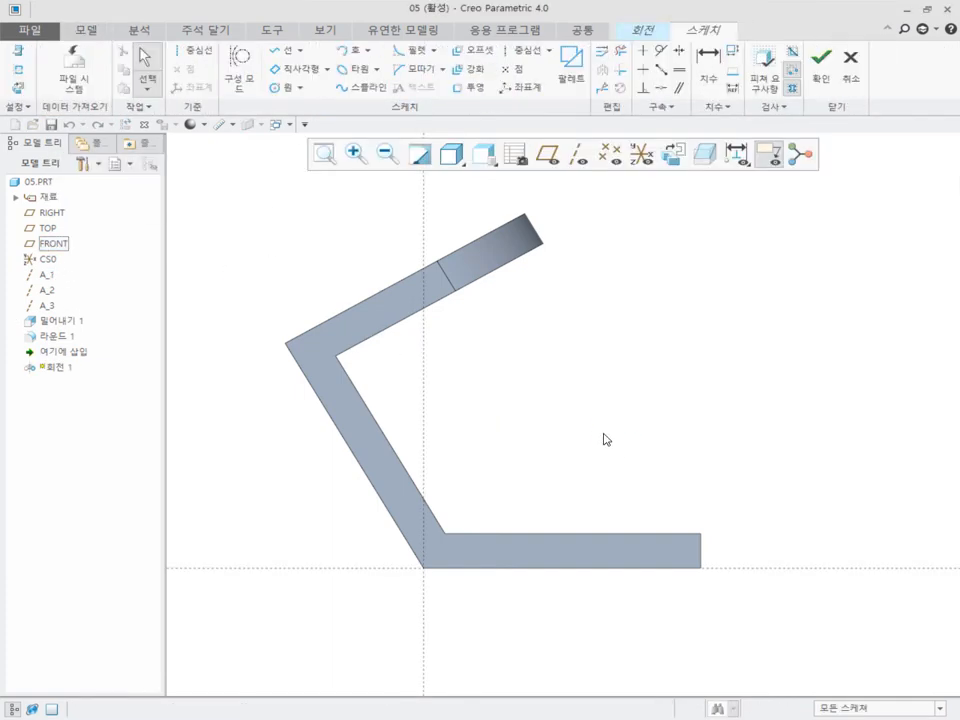
click(190, 49)
click(501, 466)
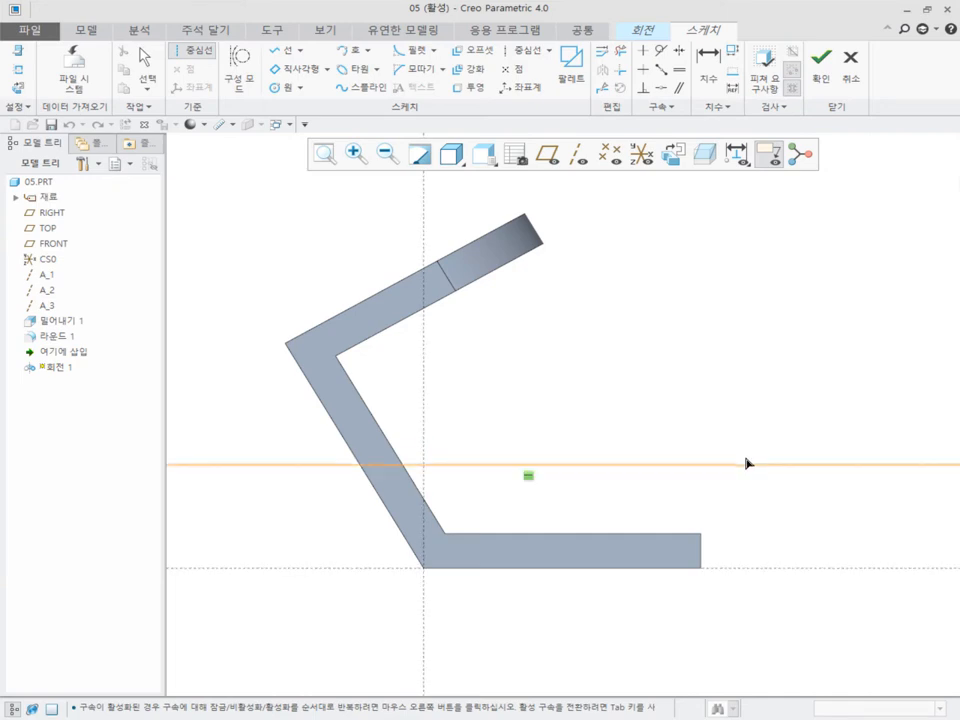
click(748, 453)
click(524, 50)
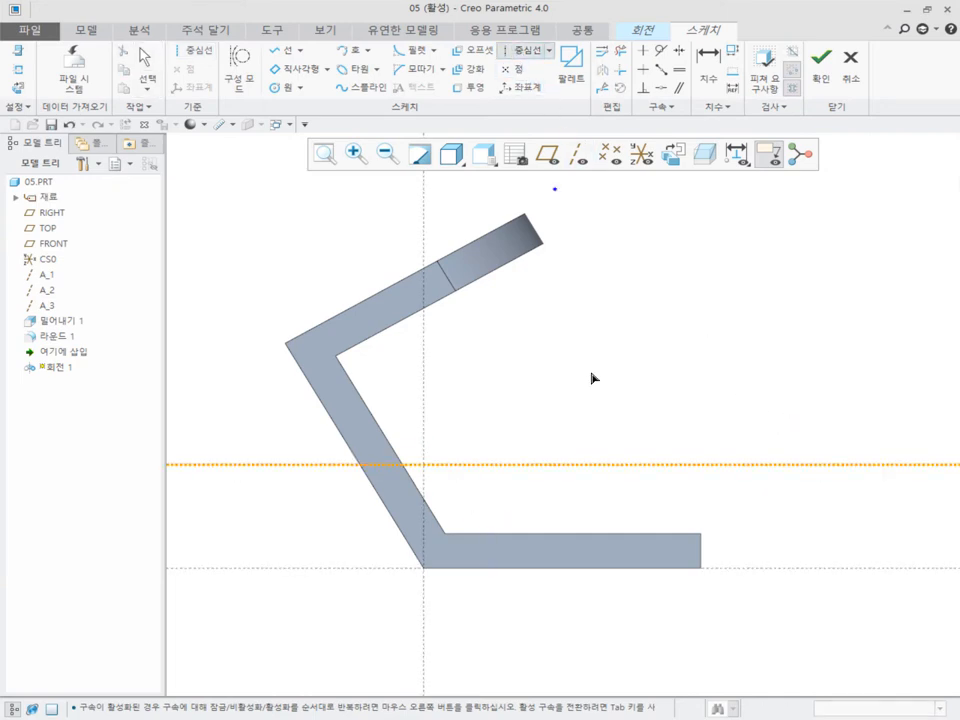
click(576, 433)
click(578, 639)
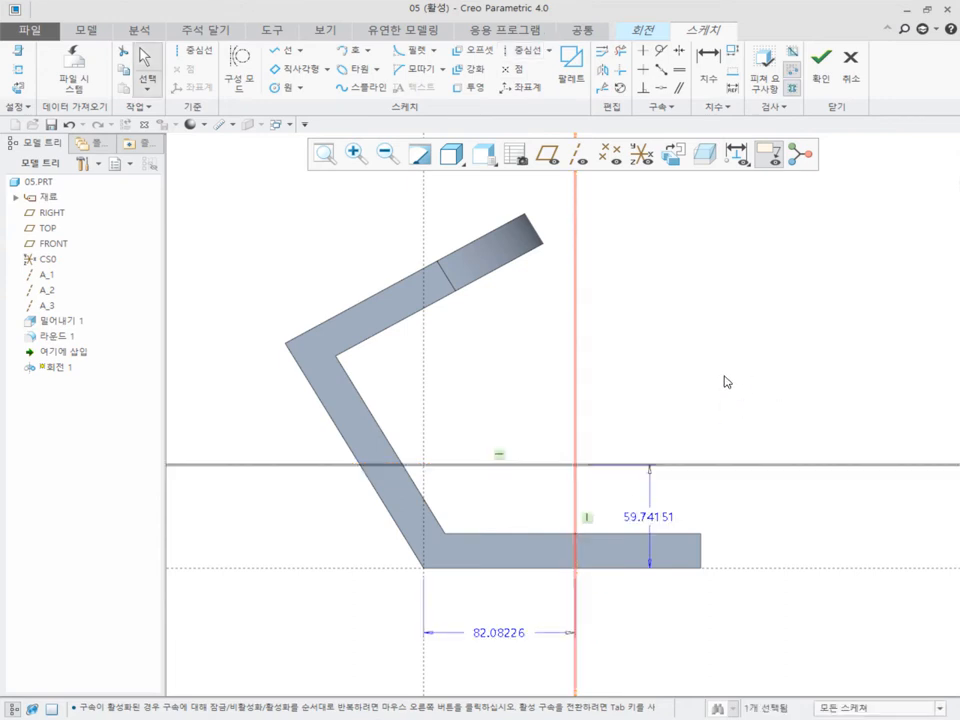
Sketch a rectangle about 80.4 wide with its lower side on the horizontal axis, symmetric about the vertical centerline
click(292, 69)
click(327, 69)
click(297, 87)
click(500, 417)
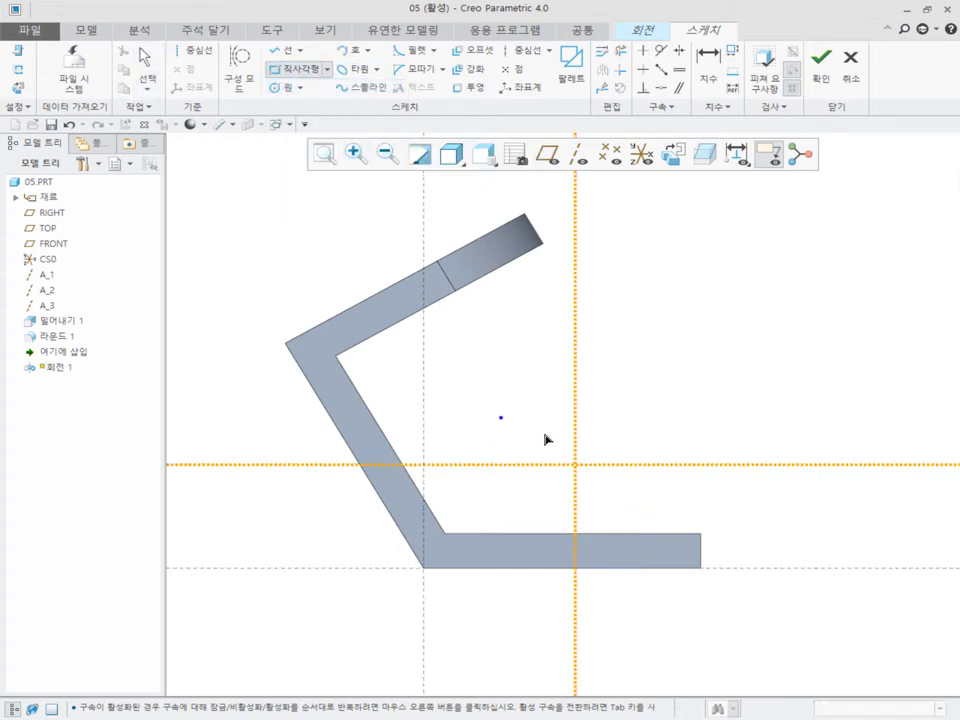
click(650, 464)
middle_click(714, 383)
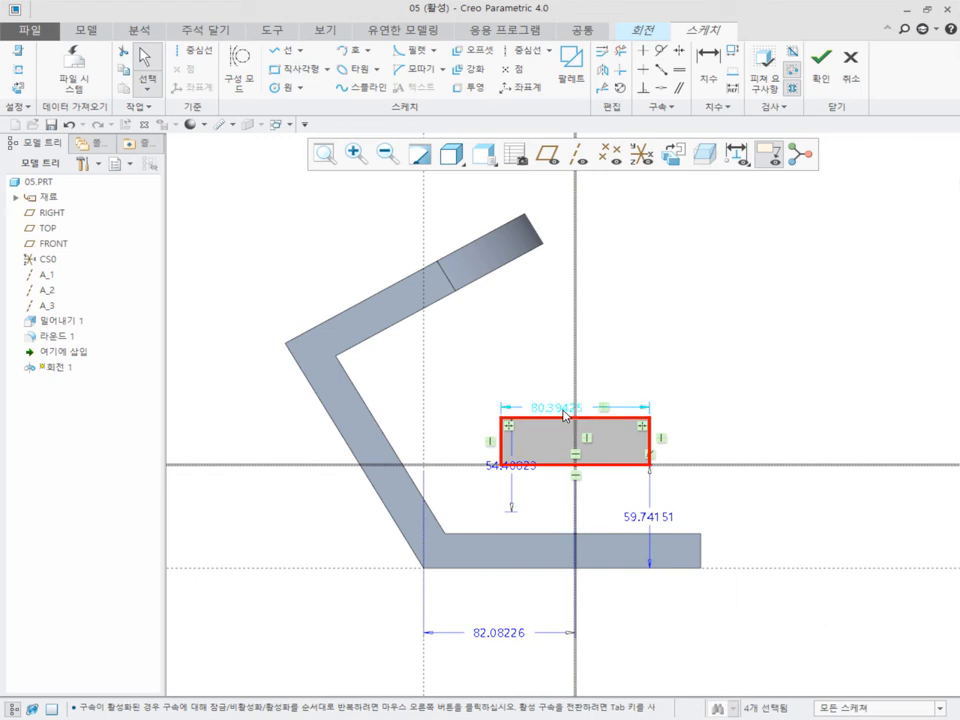
Set the revolve profile's width to 100 and its diameter to 70
double_click(565, 405)
text(100)
key(Return)
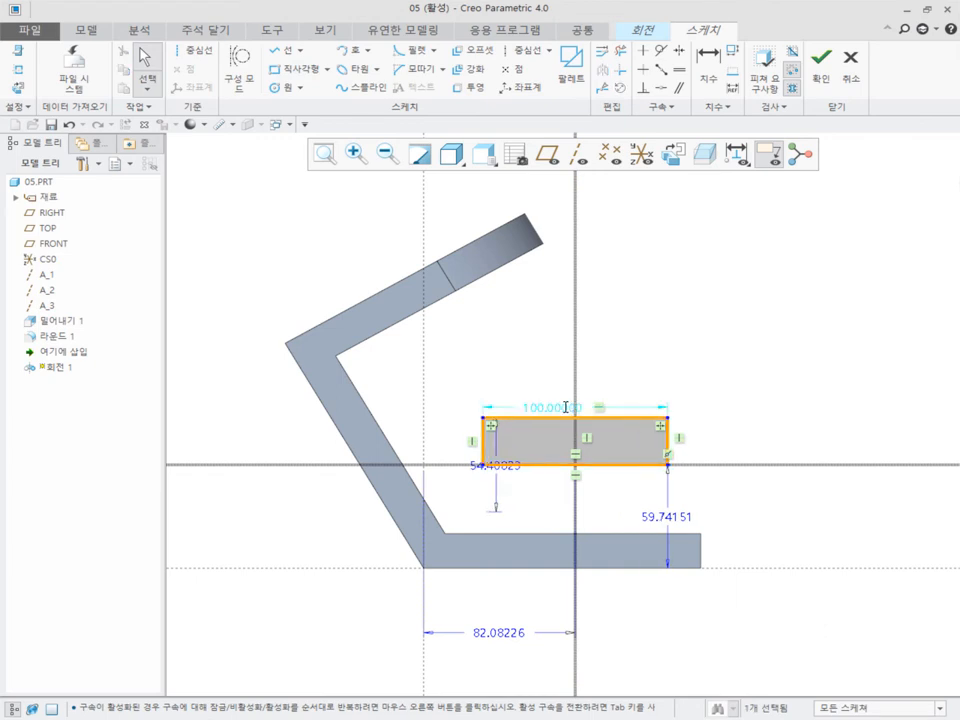
double_click(516, 466)
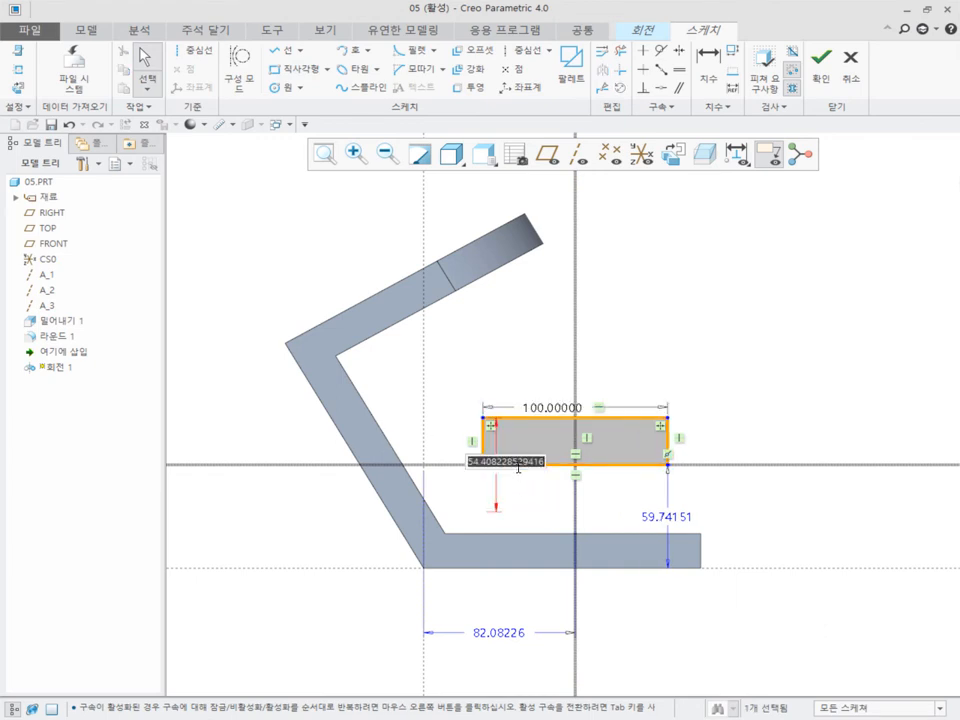
text(70)
key(Return)
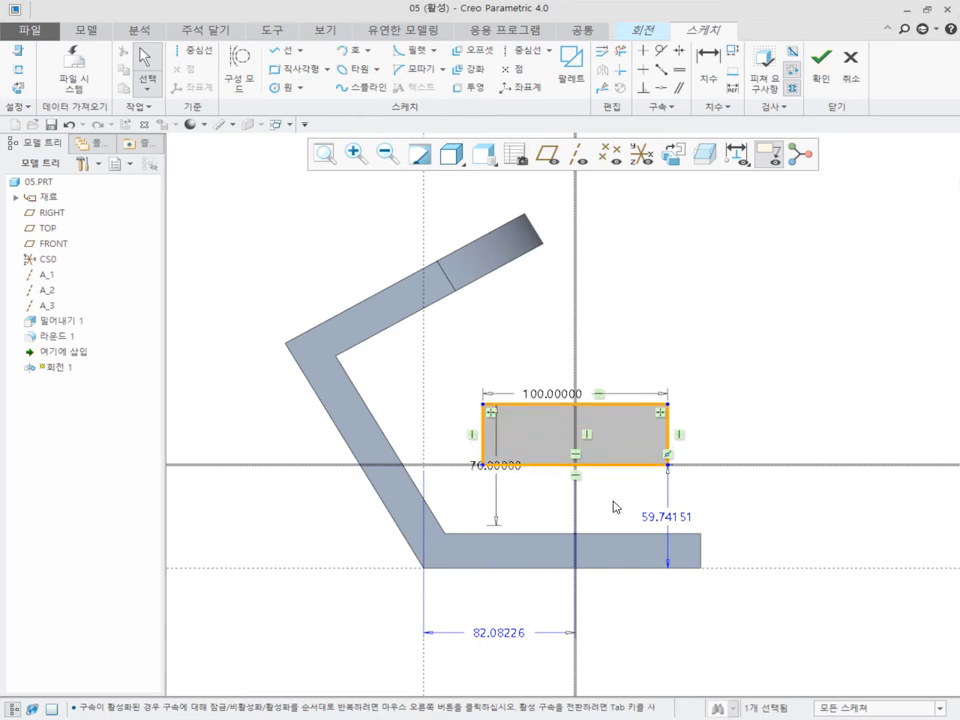
Position the revolve axis 65 above the horizontal reference and the vertical centerline 90 from the vertical reference
drag(671, 516, 746, 516)
double_click(747, 512)
text(65)
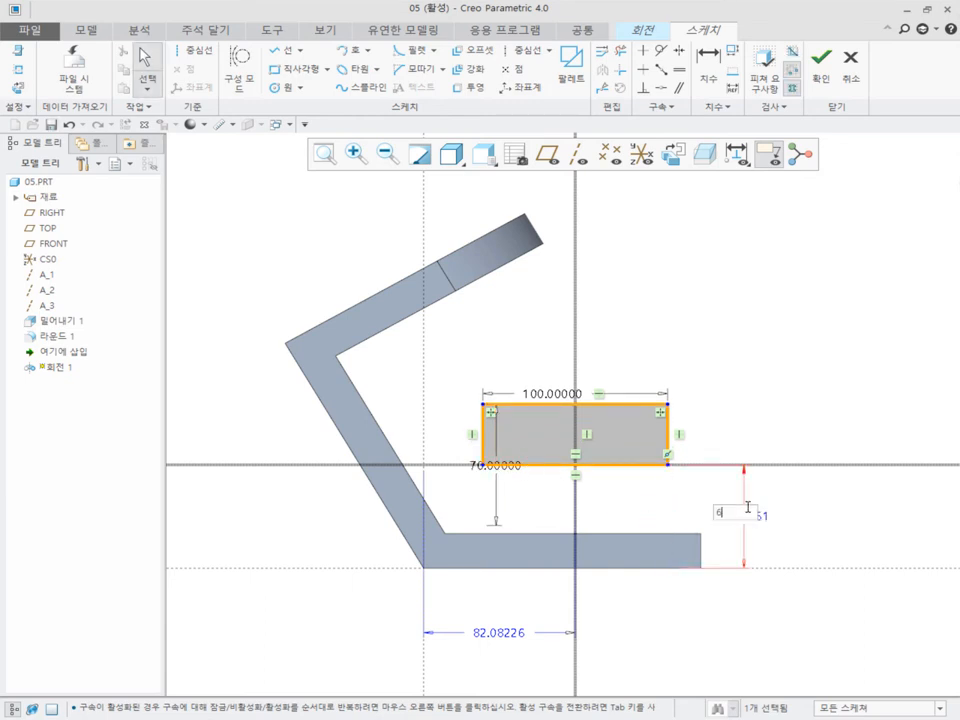
key(Return)
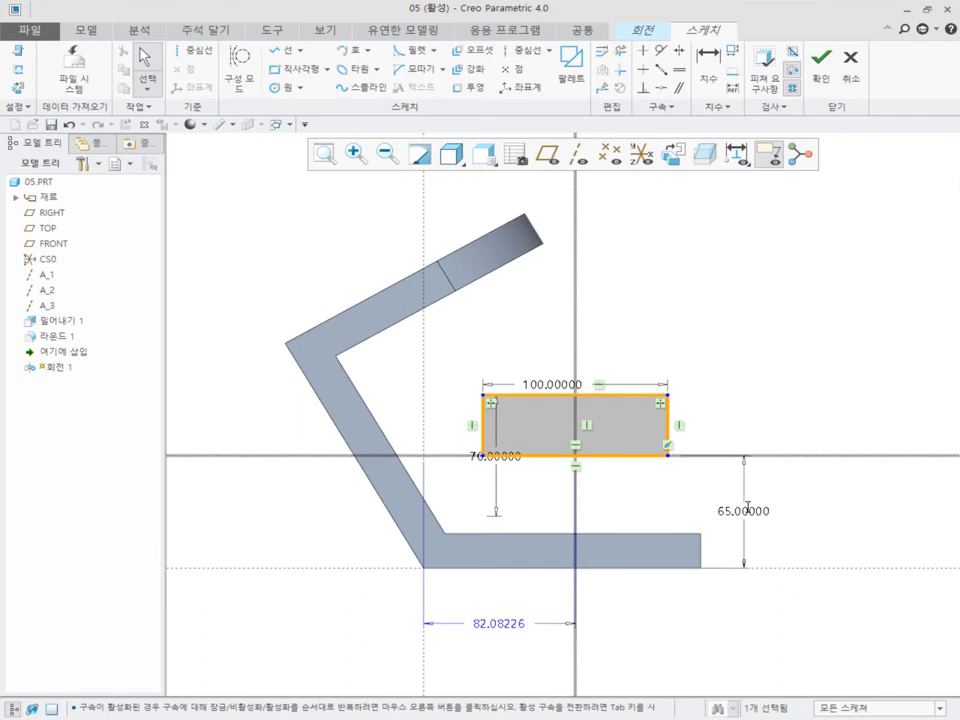
double_click(503, 621)
text(90)
key(Return)
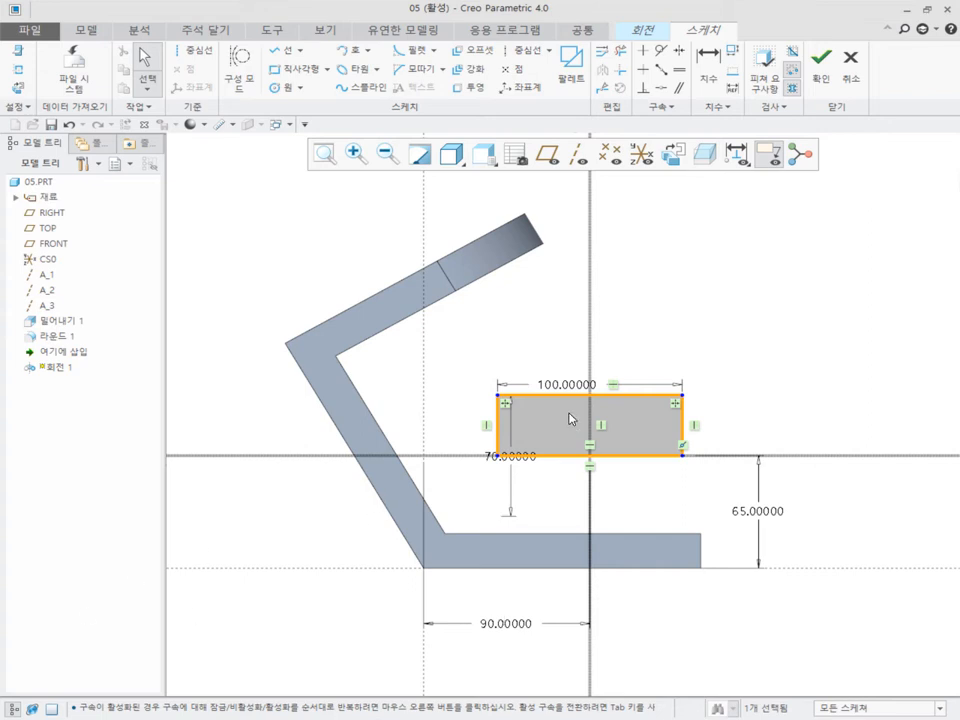
Finish the sketch, complete the revolved cylinder and restore the default view
click(820, 66)
middle_click(700, 350)
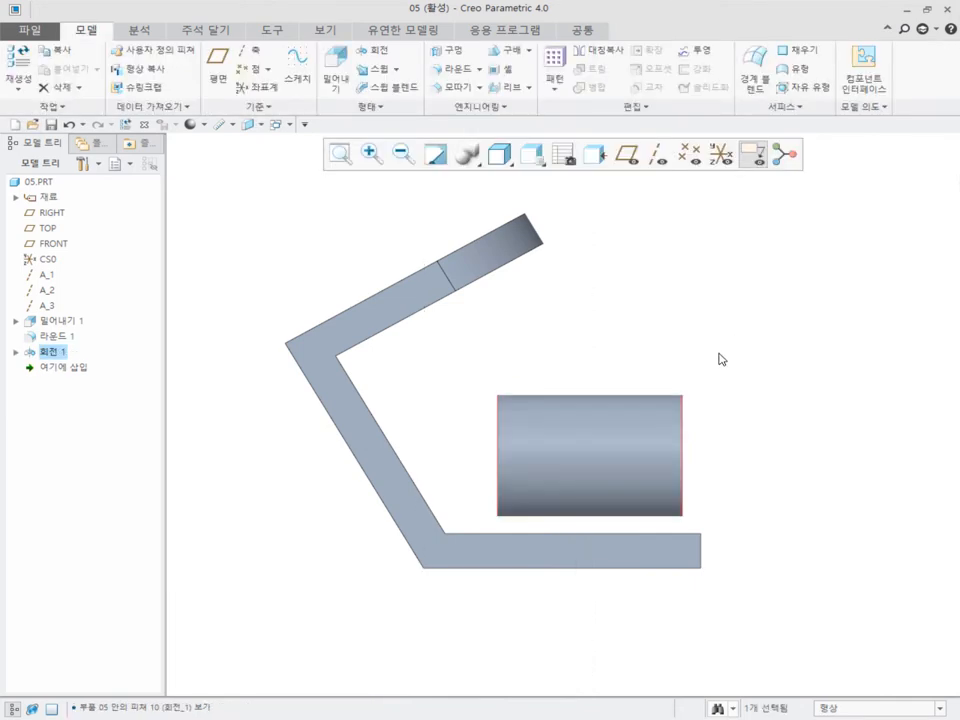
key(ctrl+d)
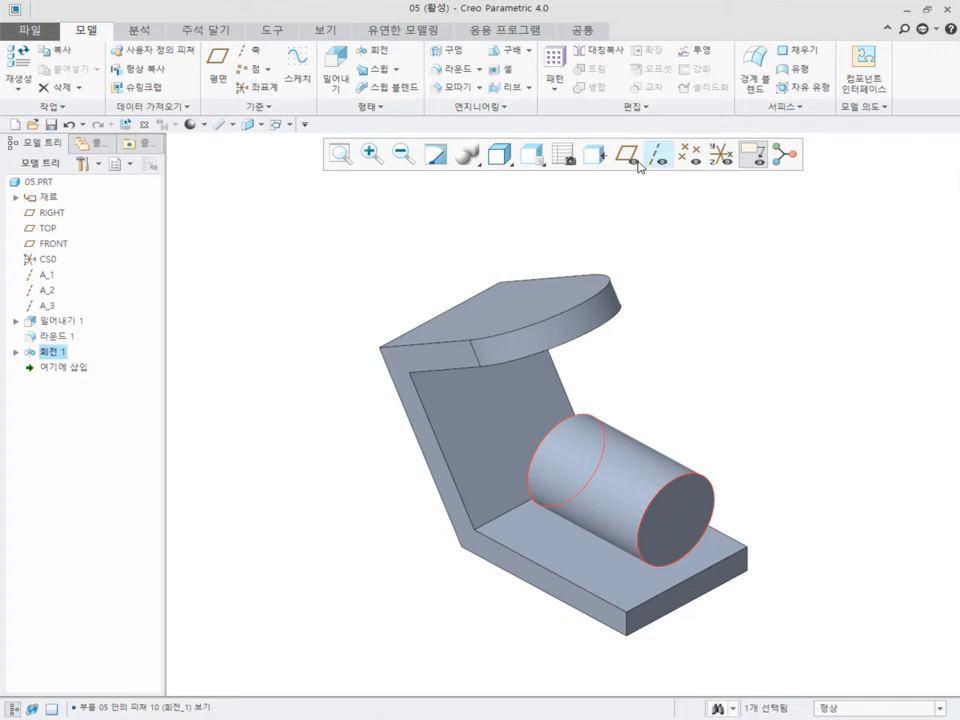
click(226, 407)
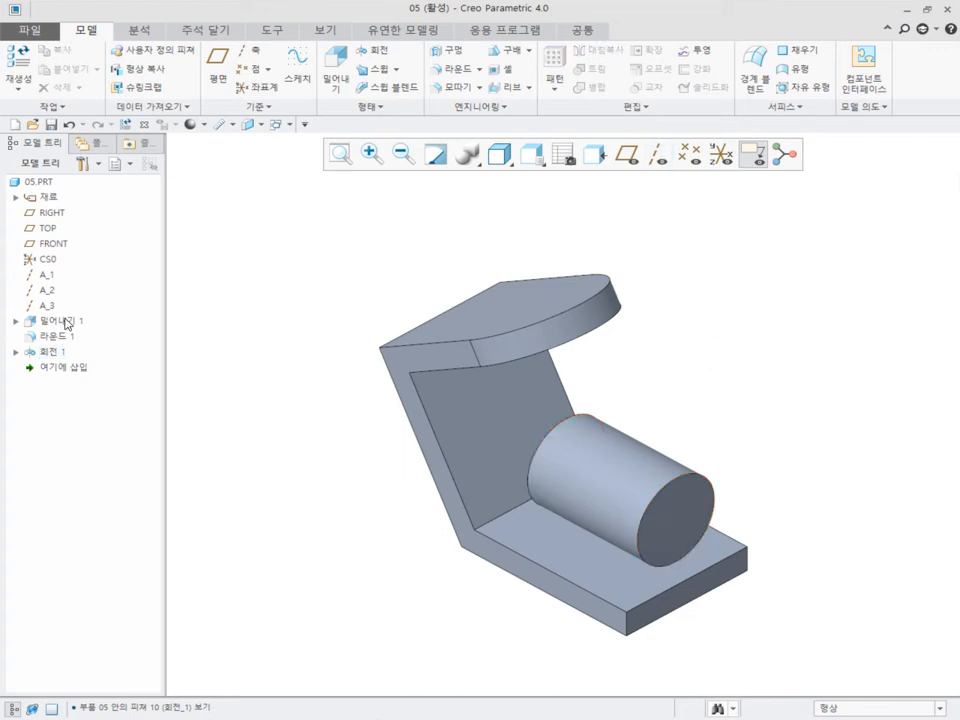
Start an extrusion sketch on the FRONT plane and draw a vertical centerline through the cylinder, about 92.3 from the vertical reference
click(44, 248)
click(71, 182)
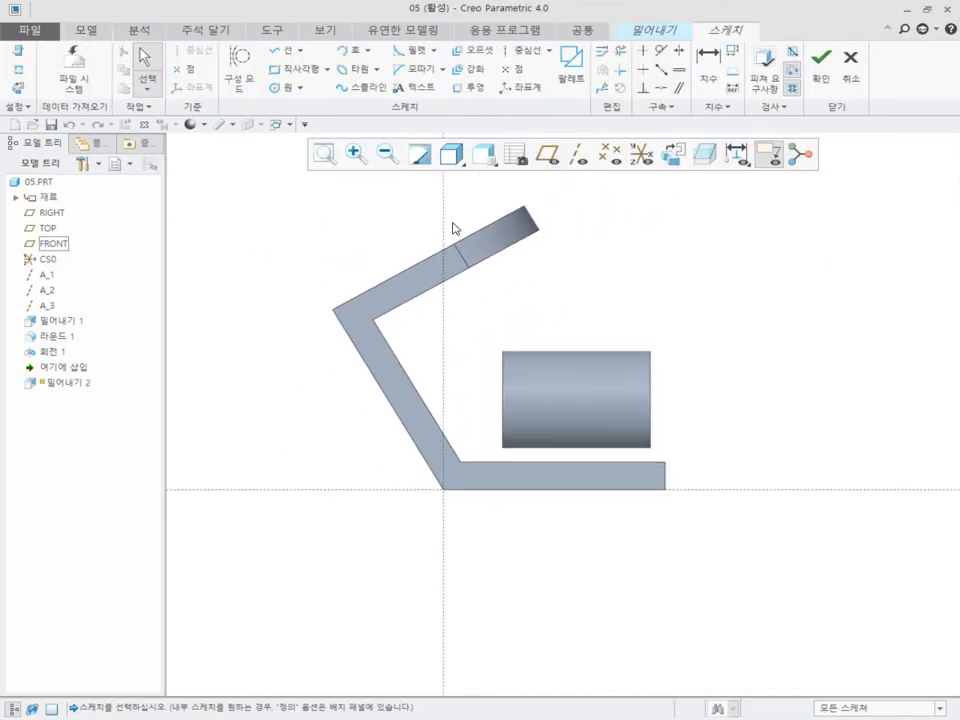
click(522, 50)
click(578, 352)
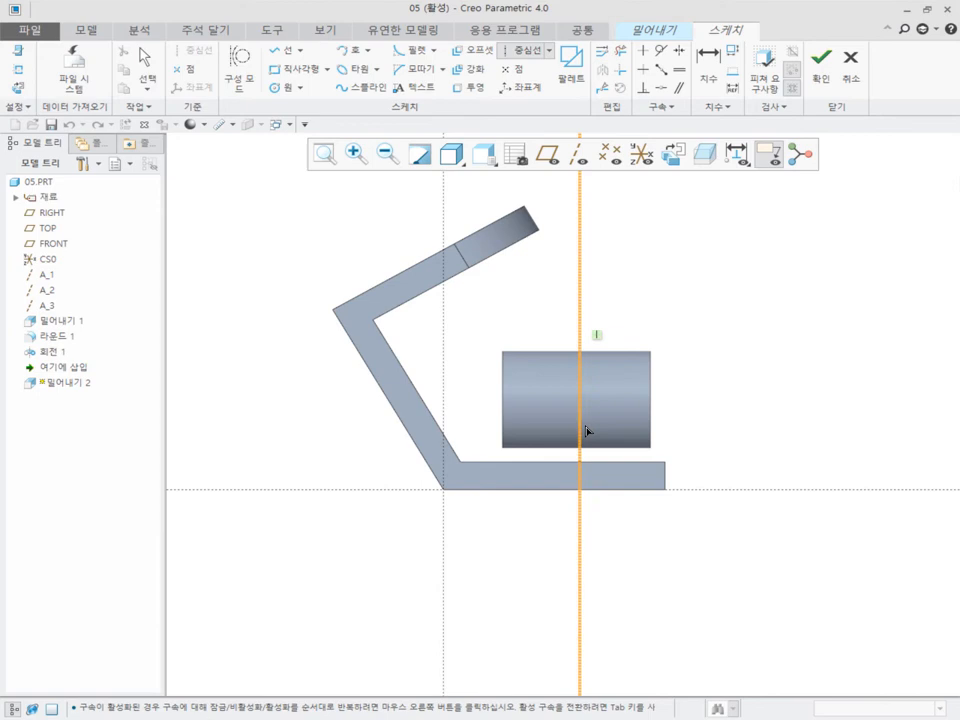
click(584, 478)
middle_click(671, 229)
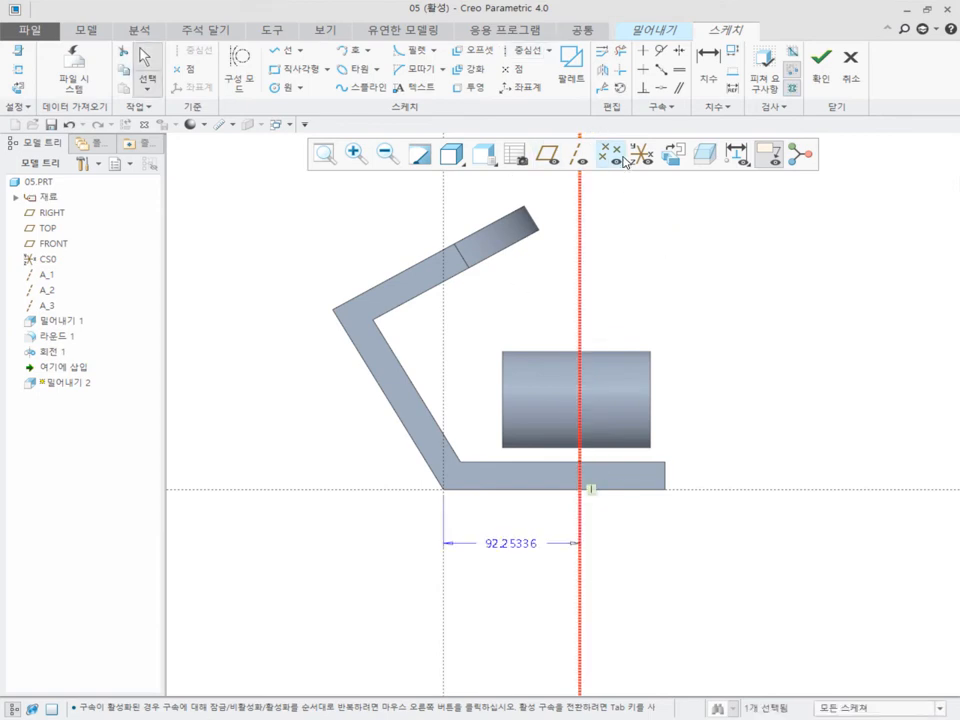
Show the datum axes and add the cylinder's axis A_4 as a sketch reference
click(572, 157)
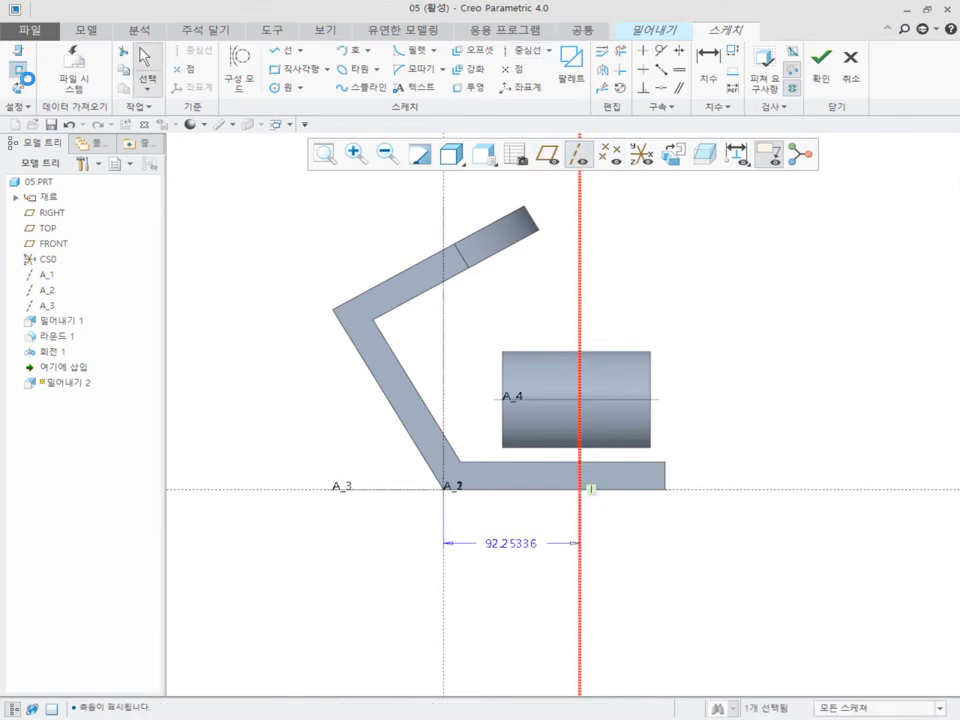
click(16, 50)
click(550, 400)
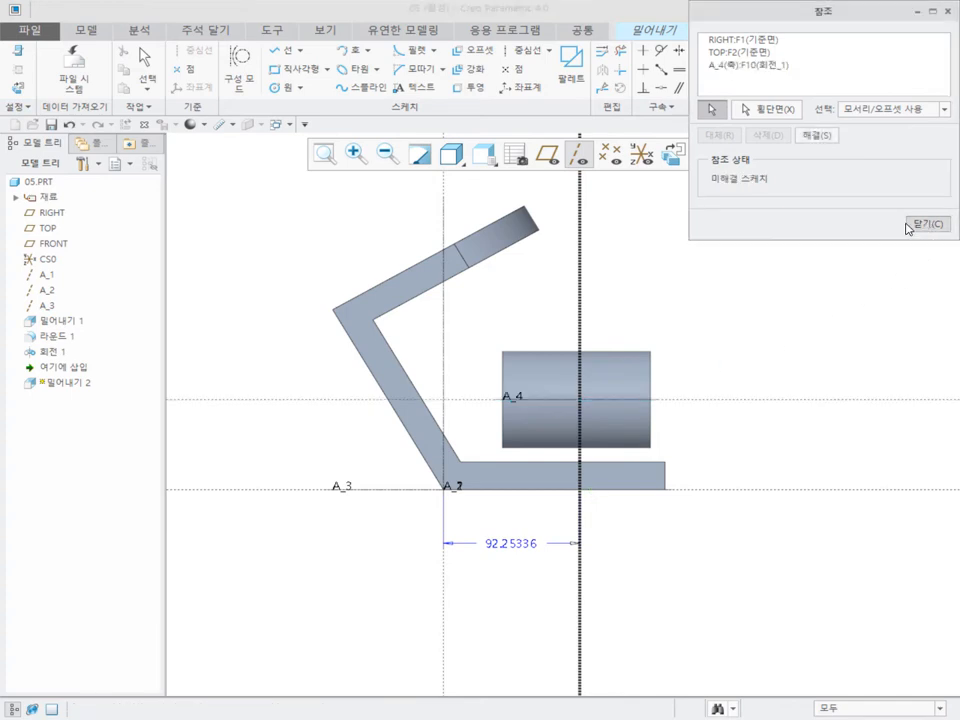
click(927, 224)
Draw a rectangle about 63 wide, symmetric about the centerline, from the cylinder's axis A_4 down to the base plate's upper edge
click(286, 69)
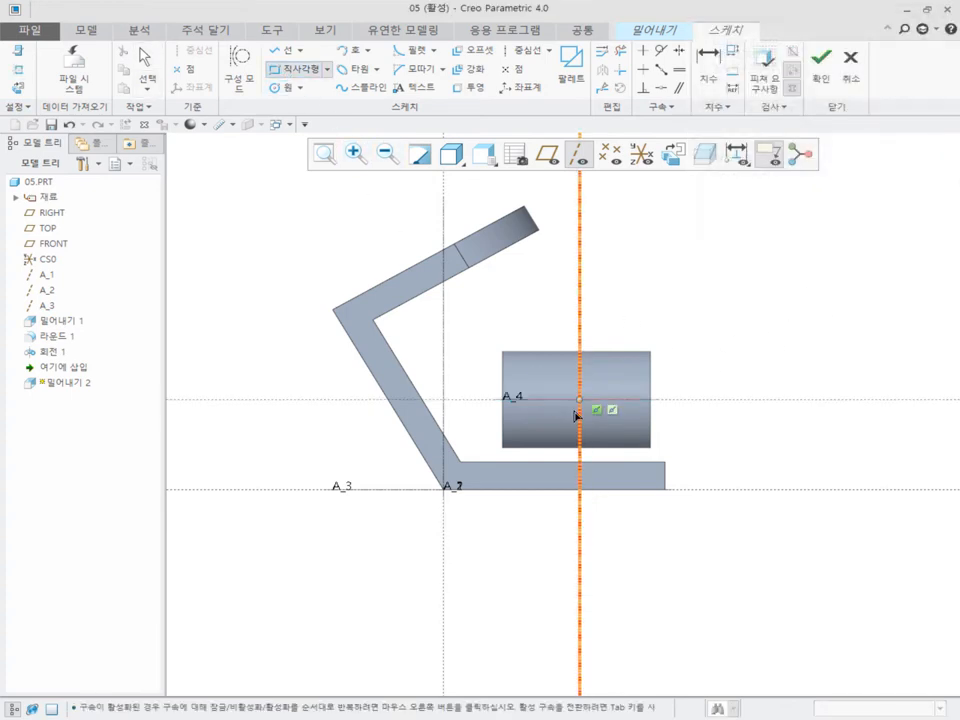
click(533, 399)
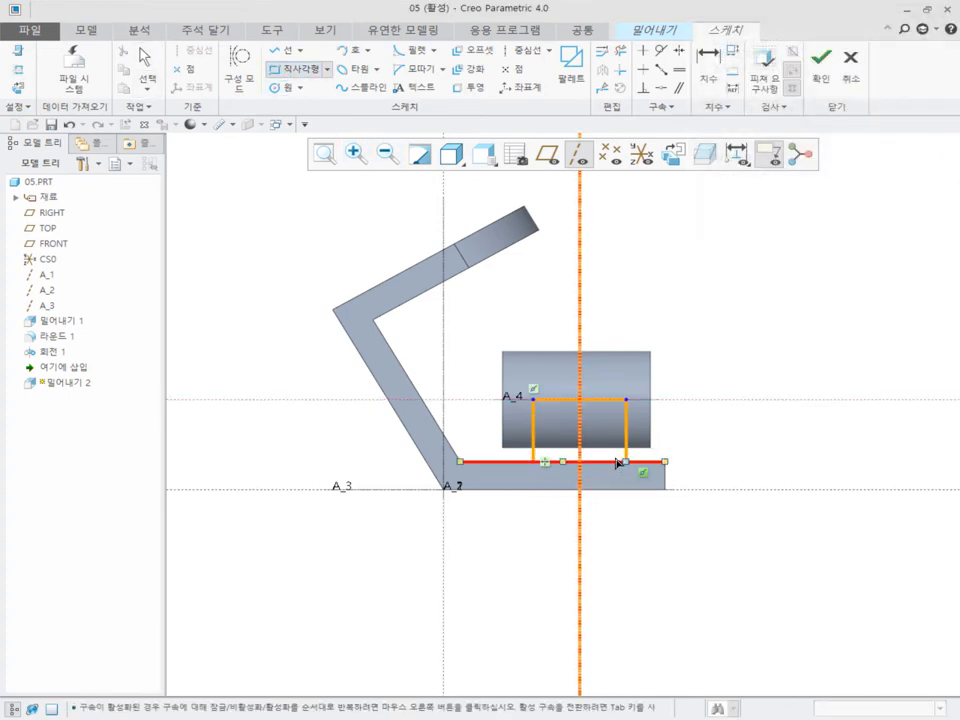
click(625, 461)
middle_click(733, 439)
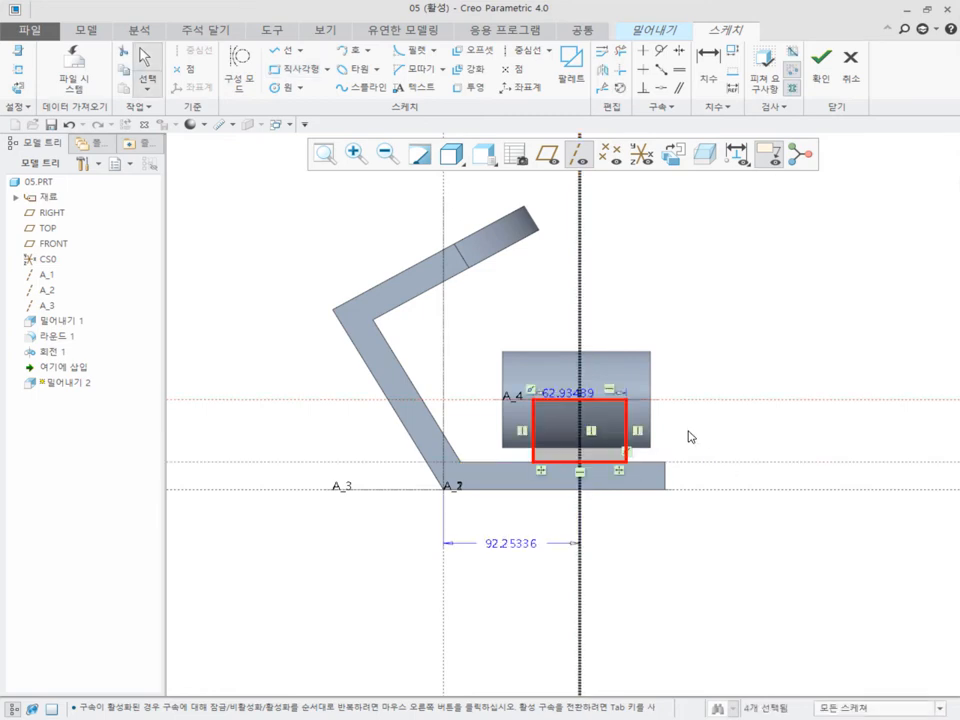
Set the rectangle's width to 80 and the centerline's distance from the vertical reference to 90
scroll(690, 435, up, 1)
double_click(527, 390)
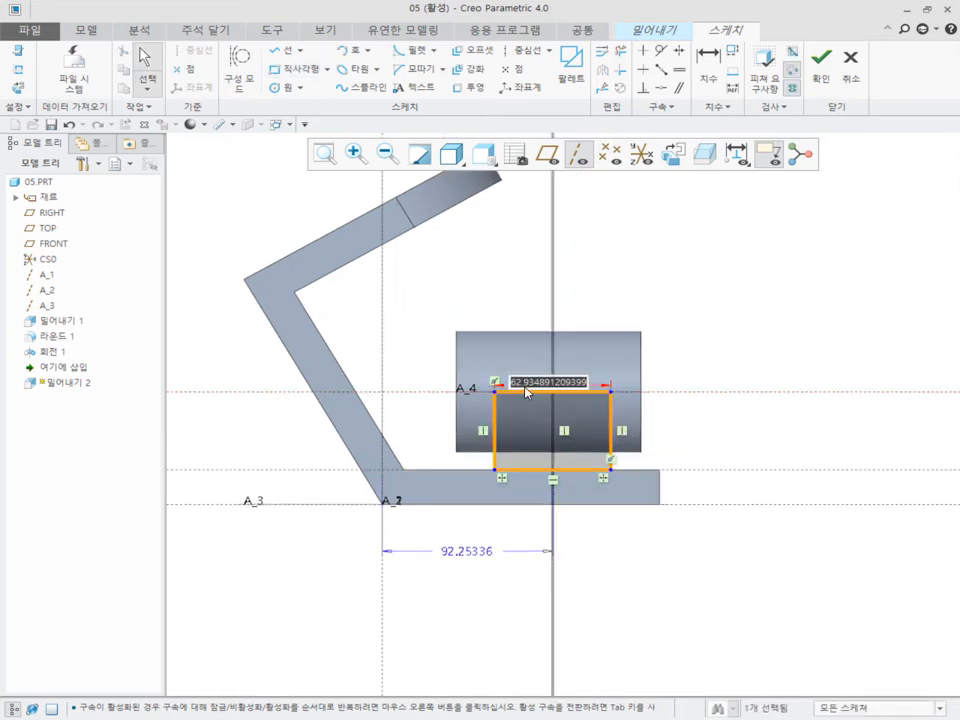
text(80)
key(Return)
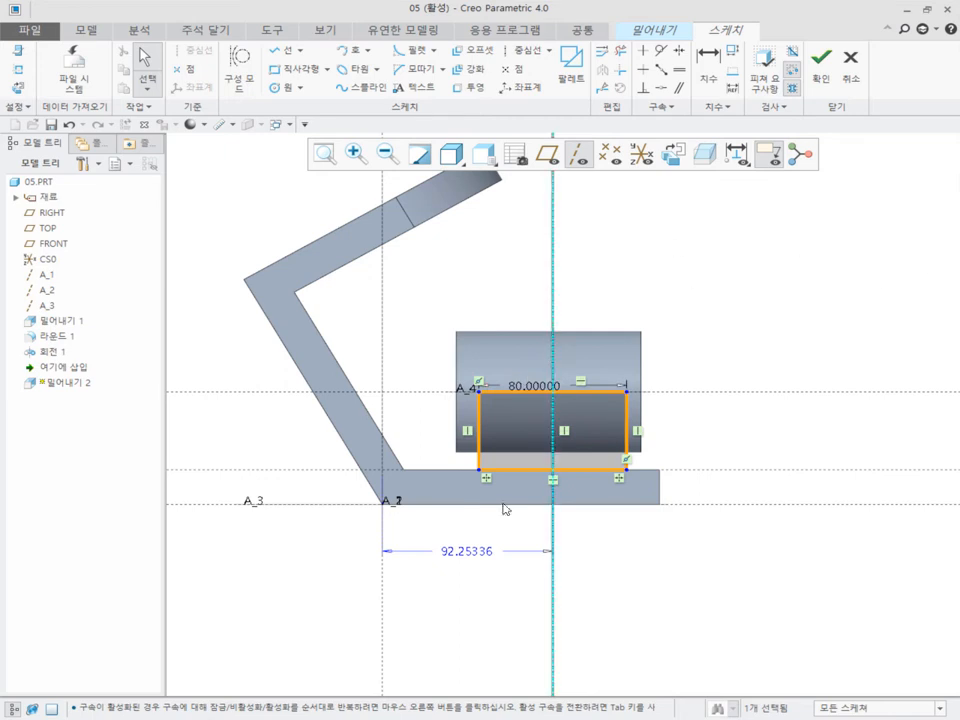
double_click(462, 553)
text(90)
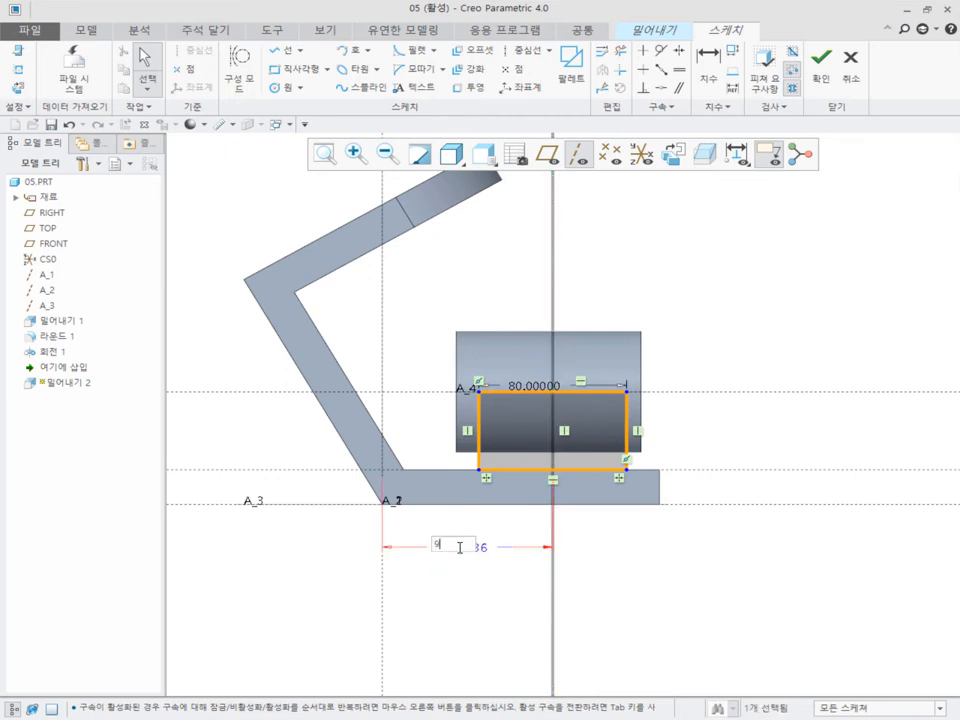
key(Return)
Finish the sketch and complete the support as a symmetric extrusion 70 deep
key(ctrl+d)
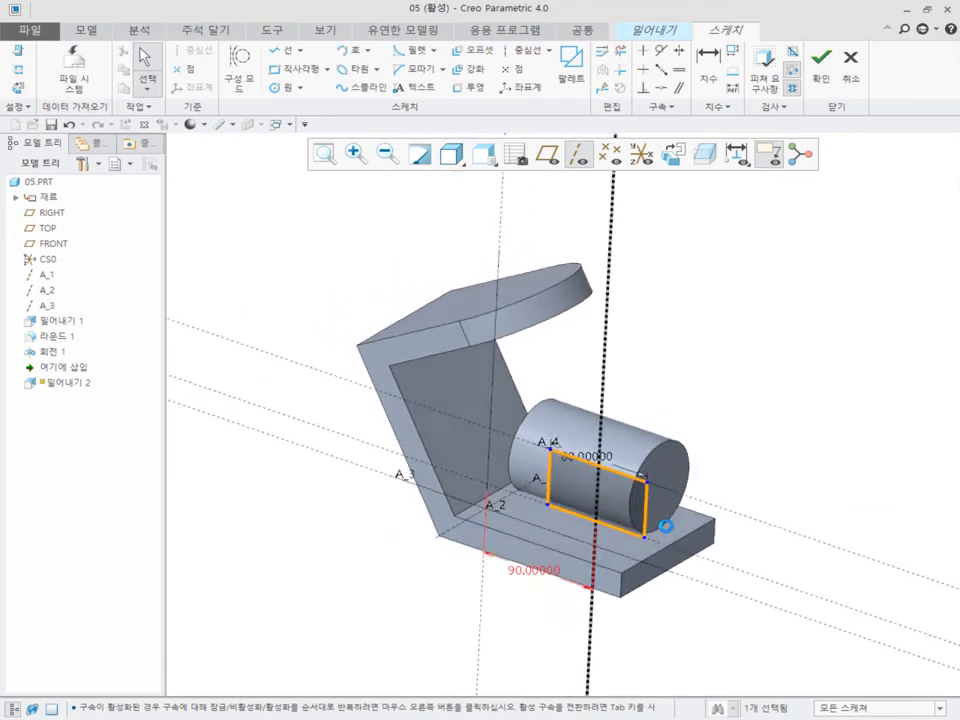
click(821, 66)
click(80, 70)
click(64, 110)
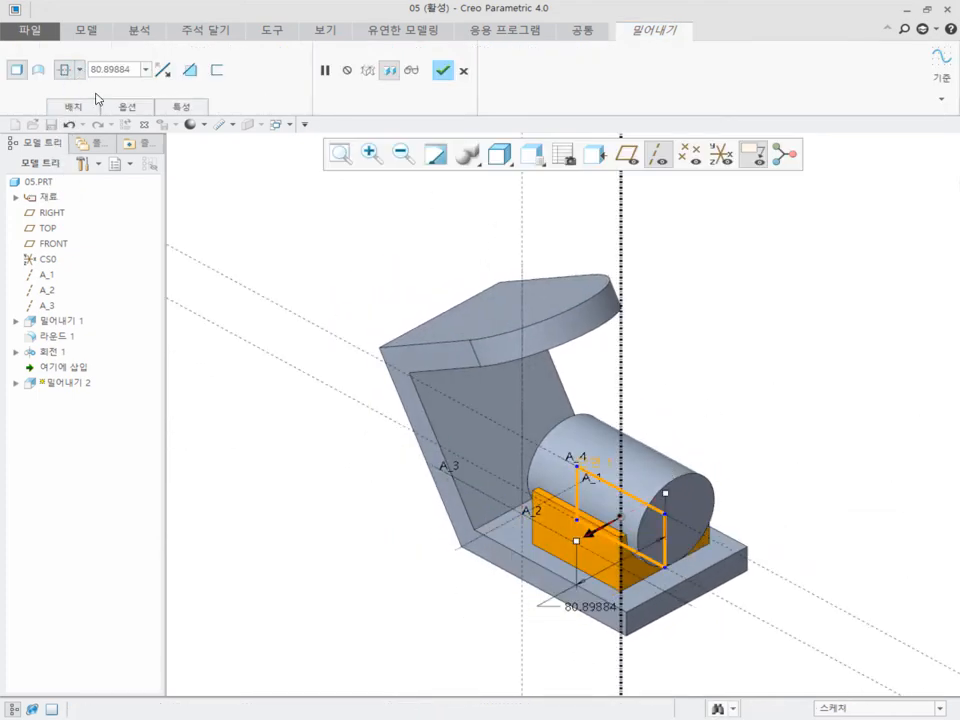
double_click(120, 70)
text(70)
key(Return)
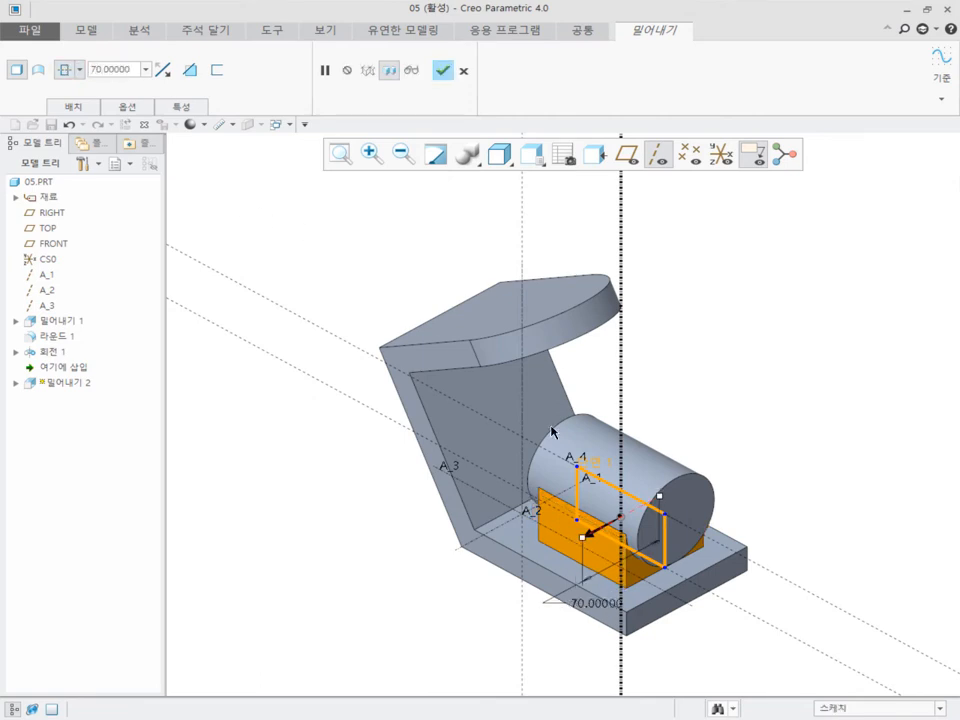
middle_click(729, 444)
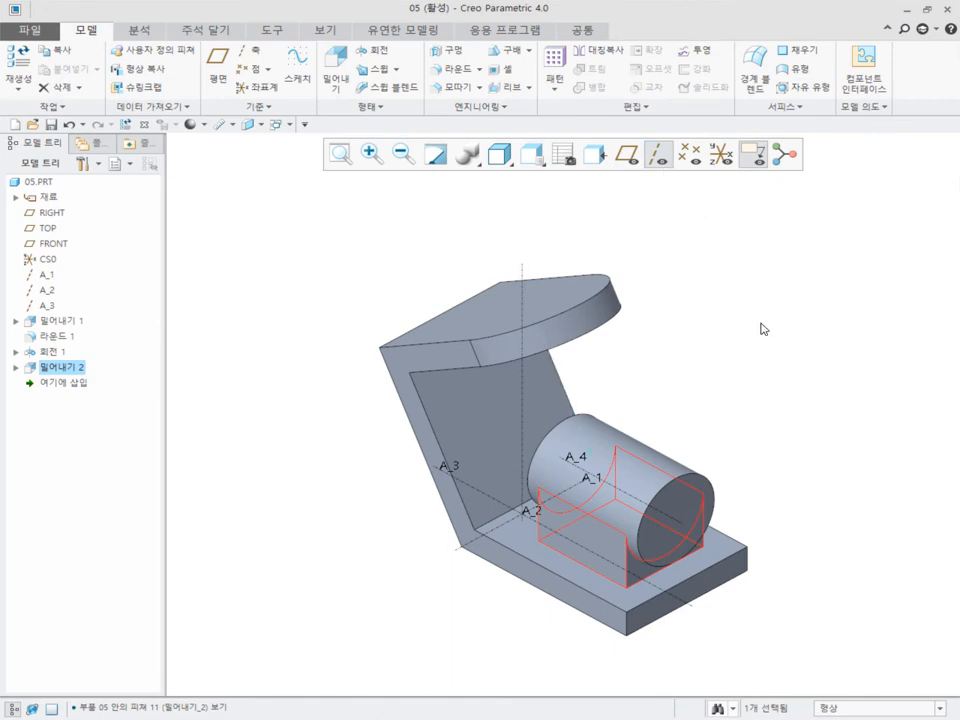
click(800, 376)
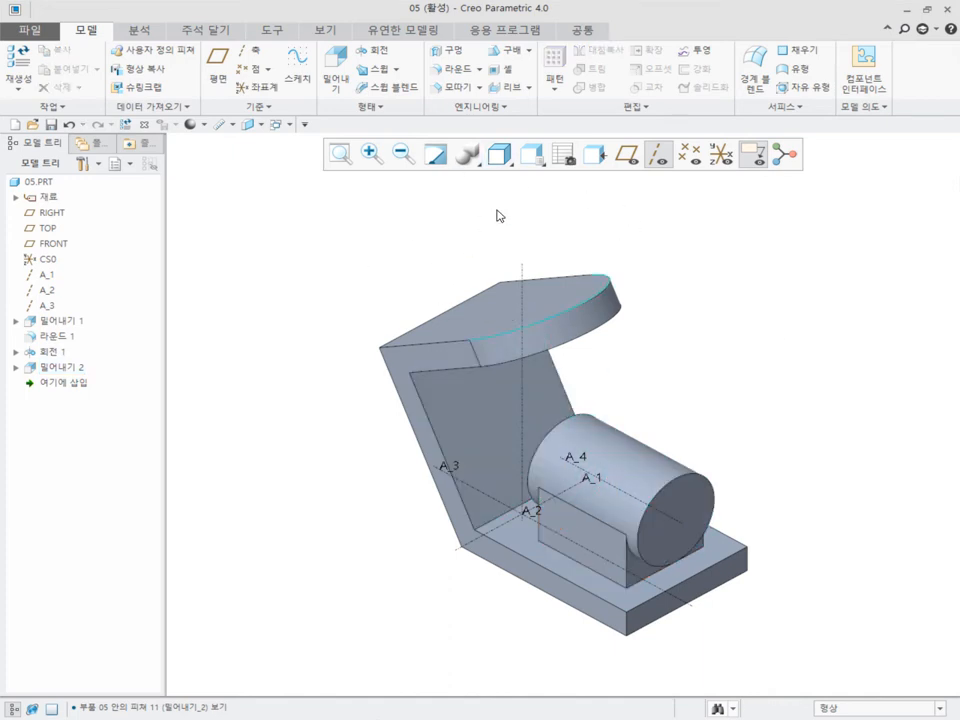
Place a hole of diameter 50 on axis A_4 and the cylinder's outer end face
click(451, 56)
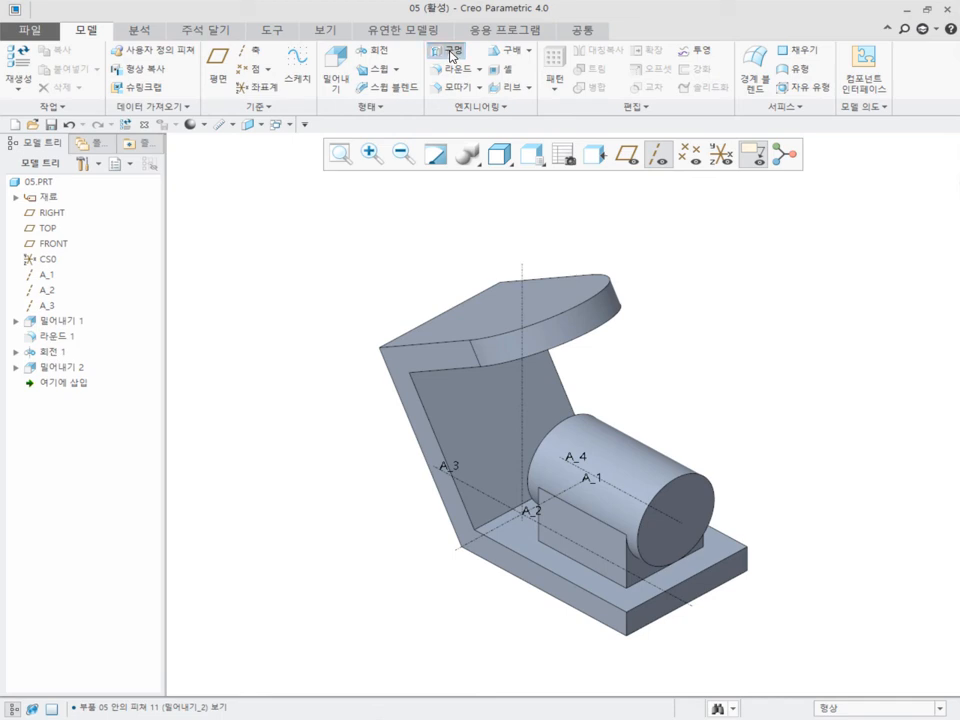
click(671, 517)
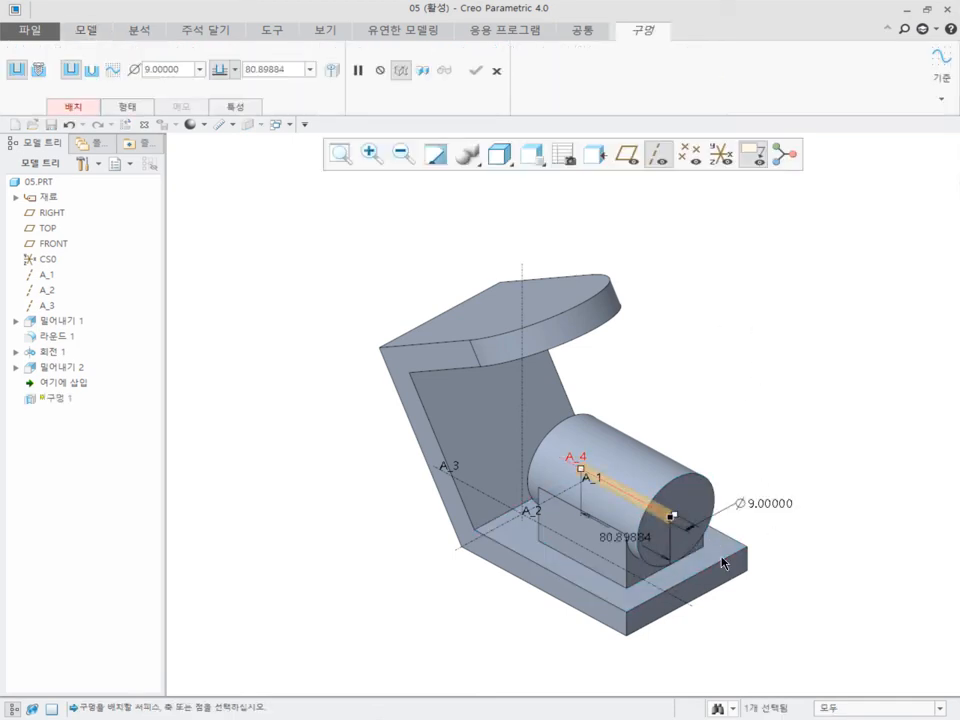
ctrl+click(690, 505)
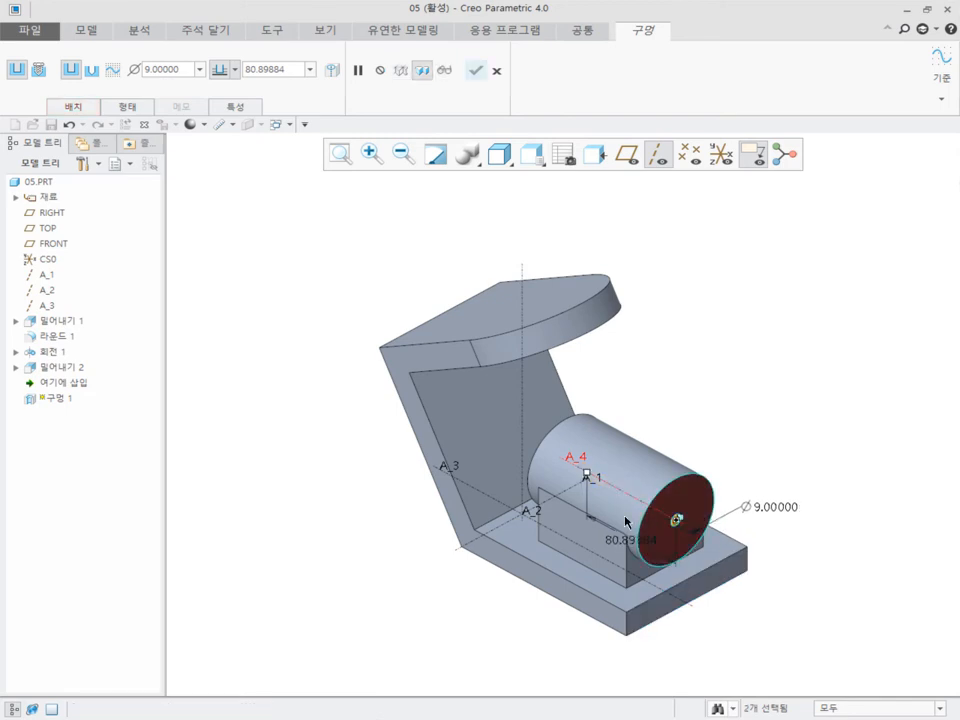
double_click(184, 70)
text(50)
key(Return)
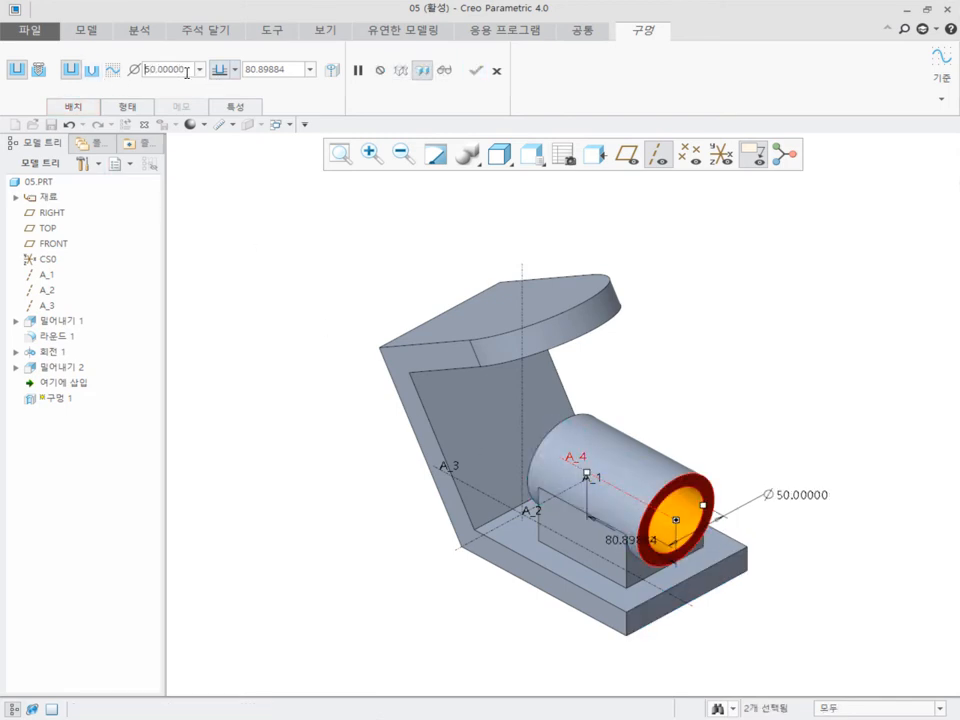
Make the hole's depth run to the cylinder's opposite end face and complete the hole
click(238, 73)
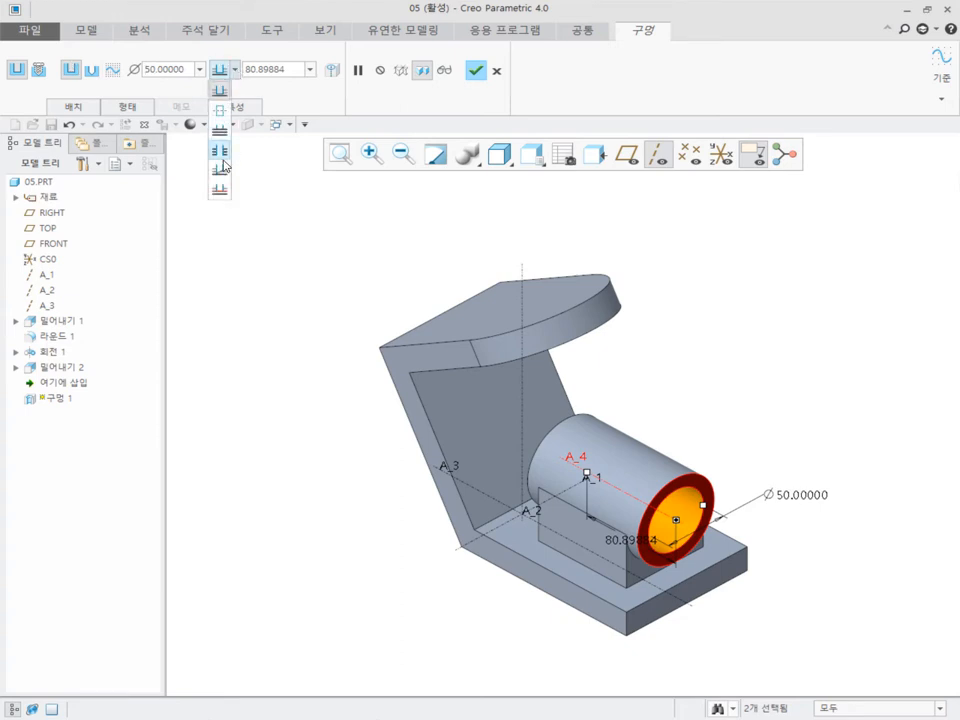
click(221, 188)
middle_drag(714, 556, 762, 564)
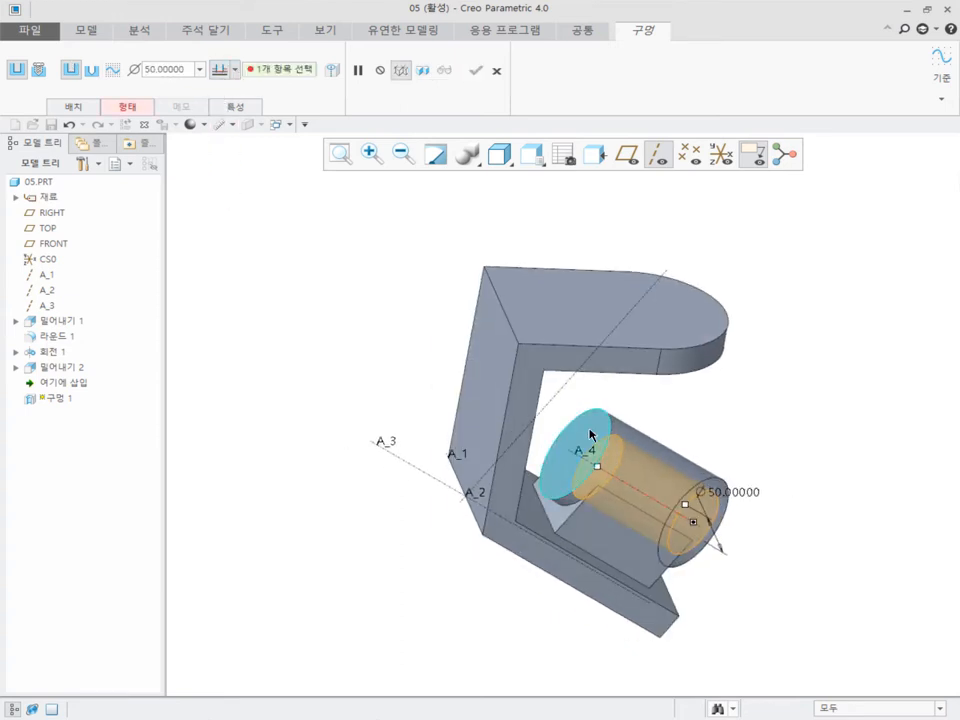
click(589, 431)
middle_click(789, 425)
middle_drag(622, 431, 607, 396)
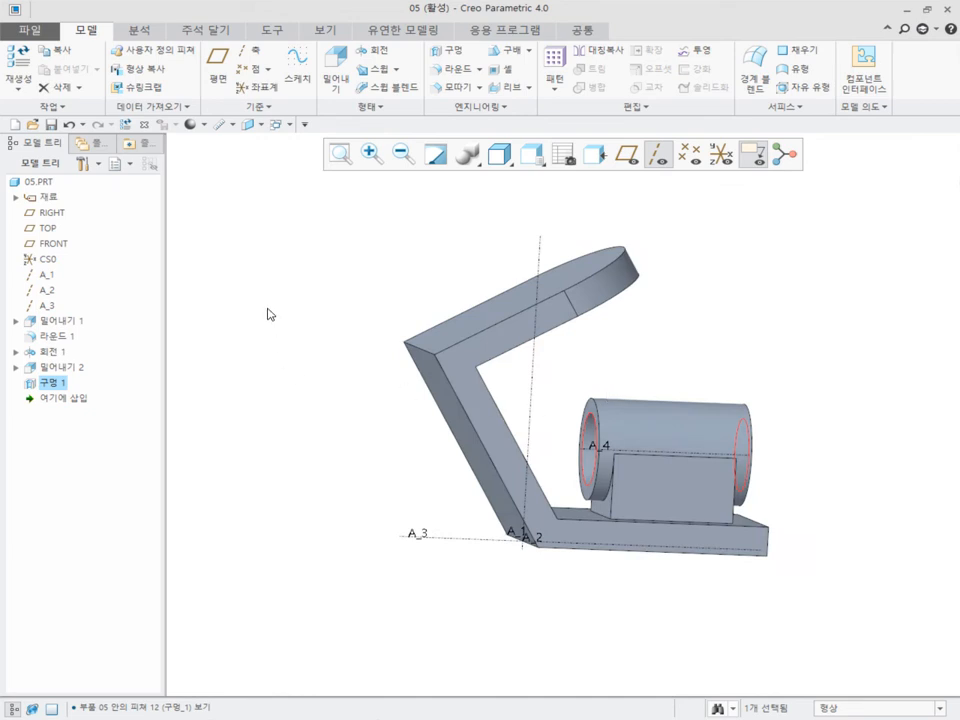
Hide the datum axes and start an extrusion sketch on the FRONT plane
click(658, 154)
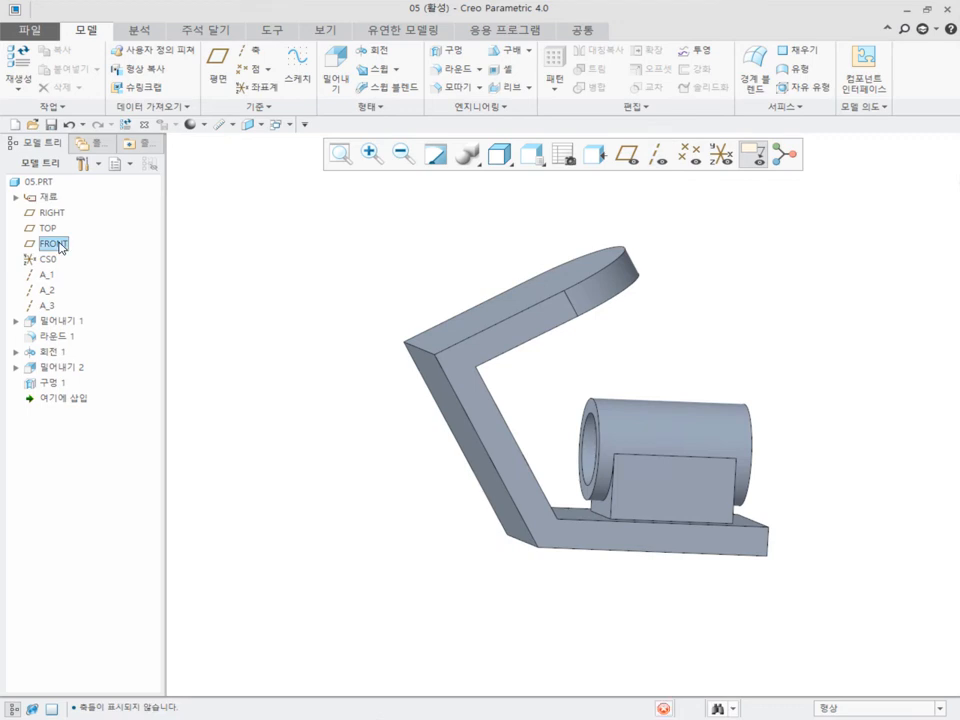
click(60, 246)
click(86, 177)
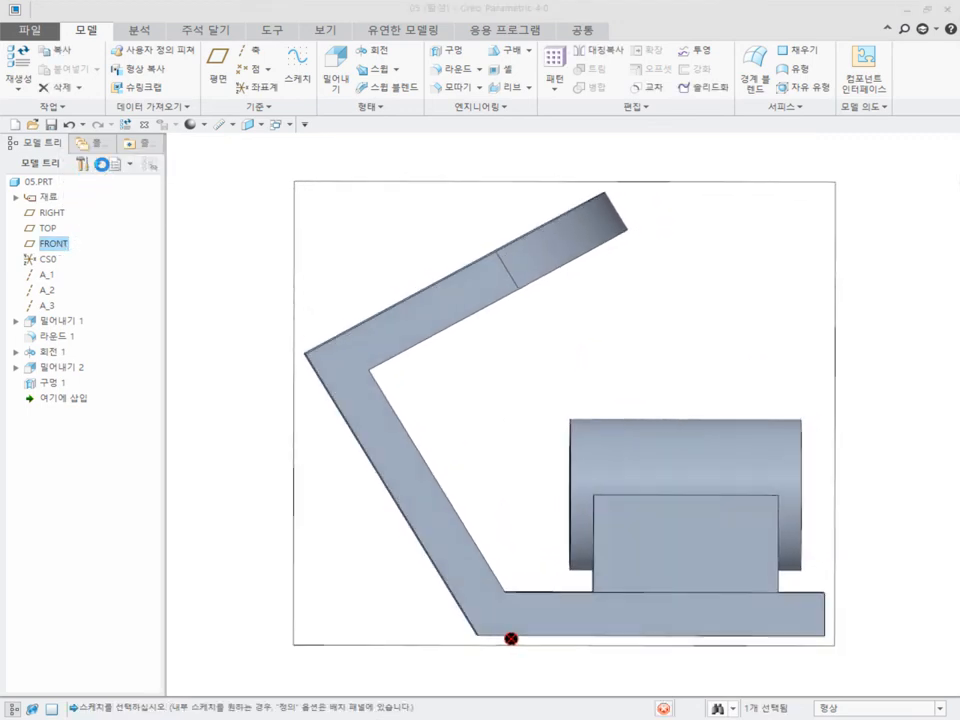
scroll(560, 425, down, 3)
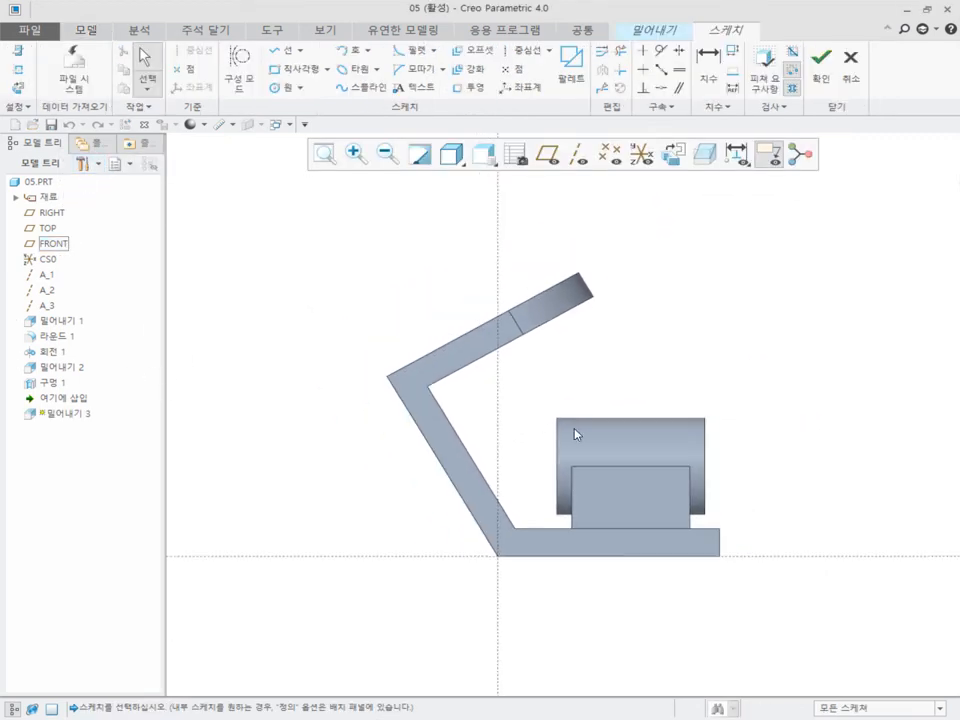
scroll(666, 381, up, 3)
Draw a rectangle about 51.5 high over the middle of the cylinder and set its width to 50
click(296, 69)
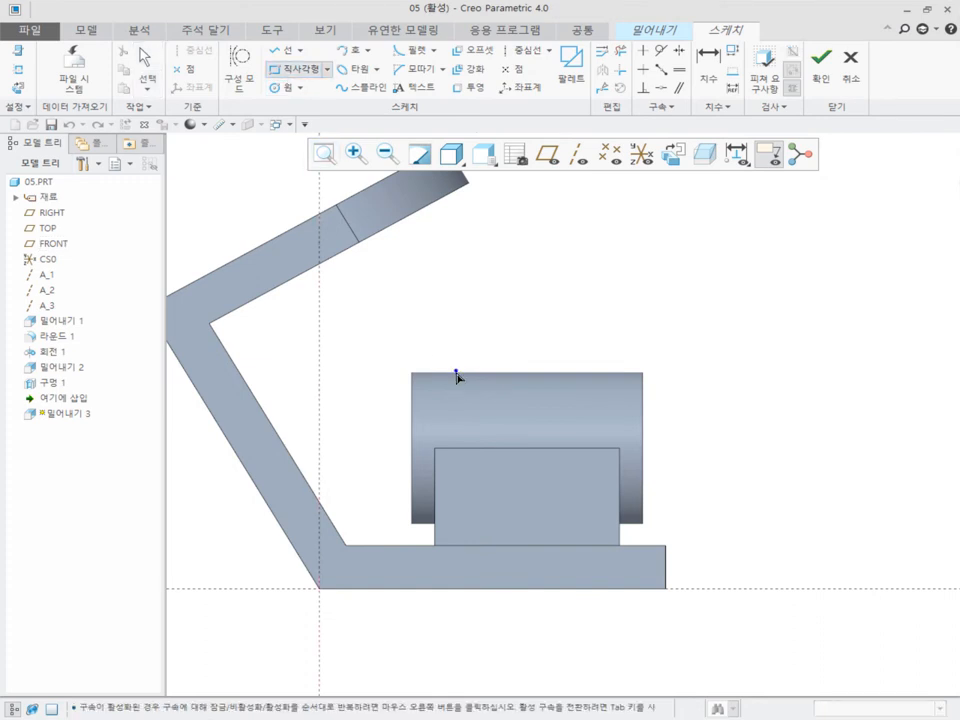
click(447, 378)
click(597, 491)
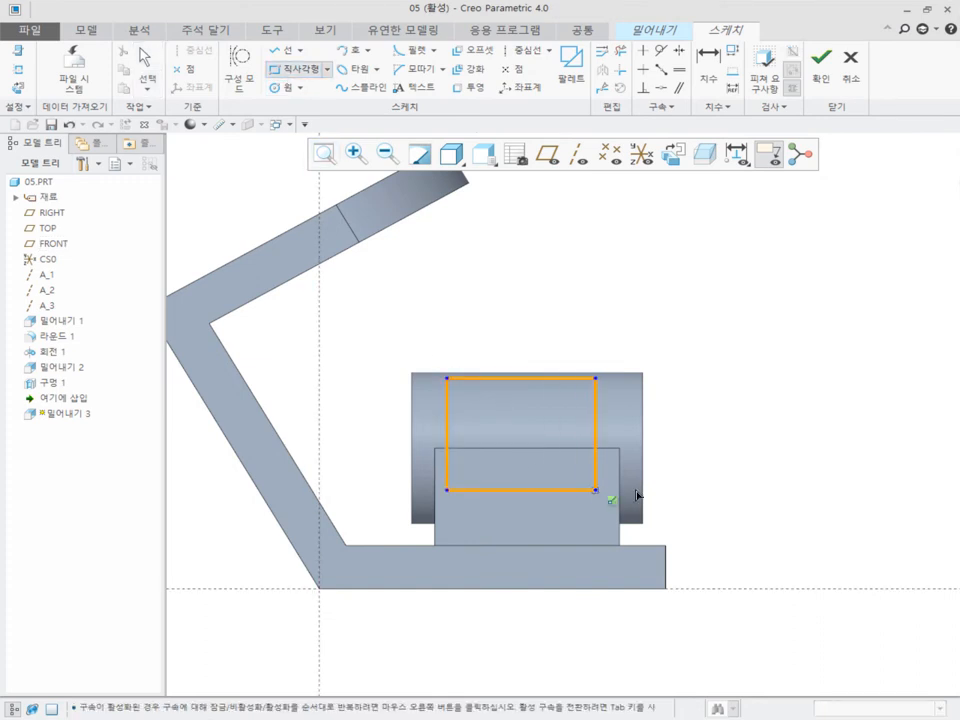
middle_click(744, 441)
click(708, 68)
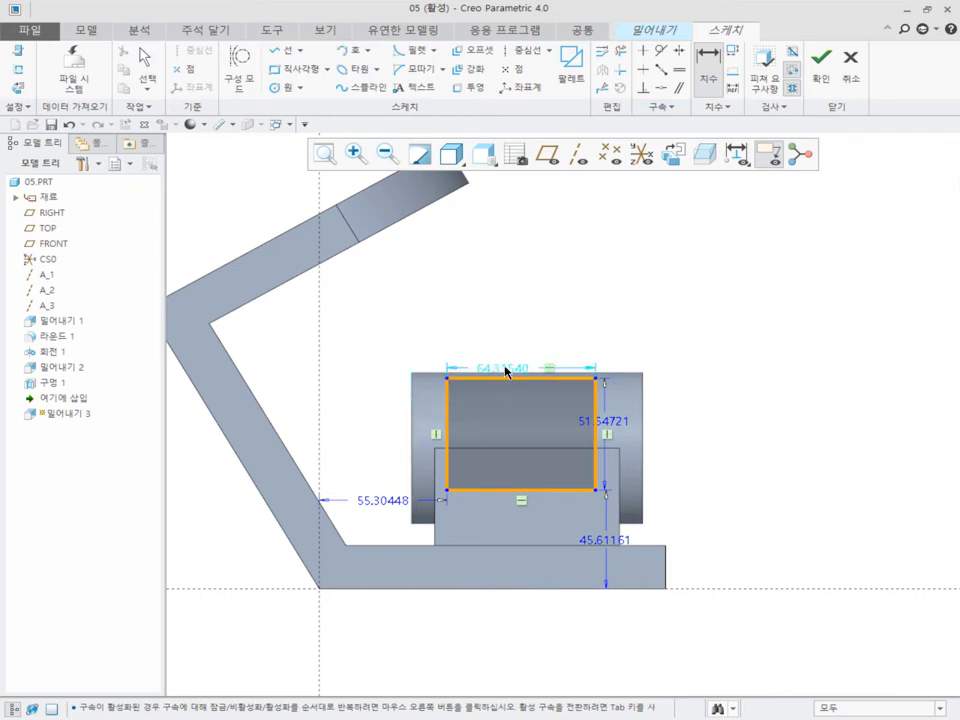
double_click(497, 367)
text(50)
key(Return)
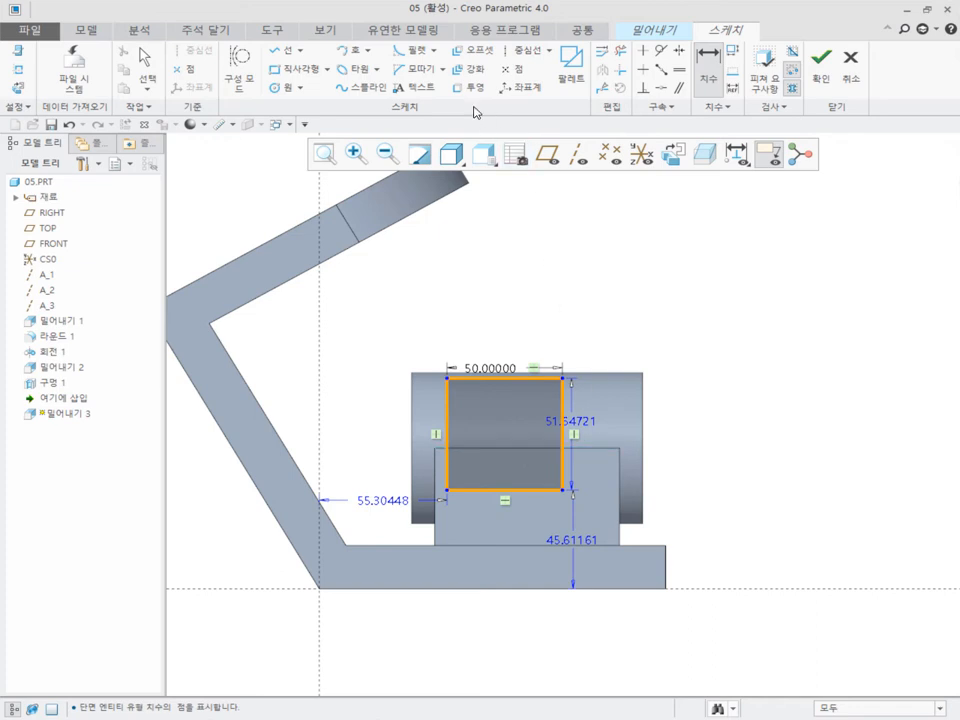
Draw a vertical centerline through the midpoint of the rectangle's upper edge
click(524, 50)
click(505, 378)
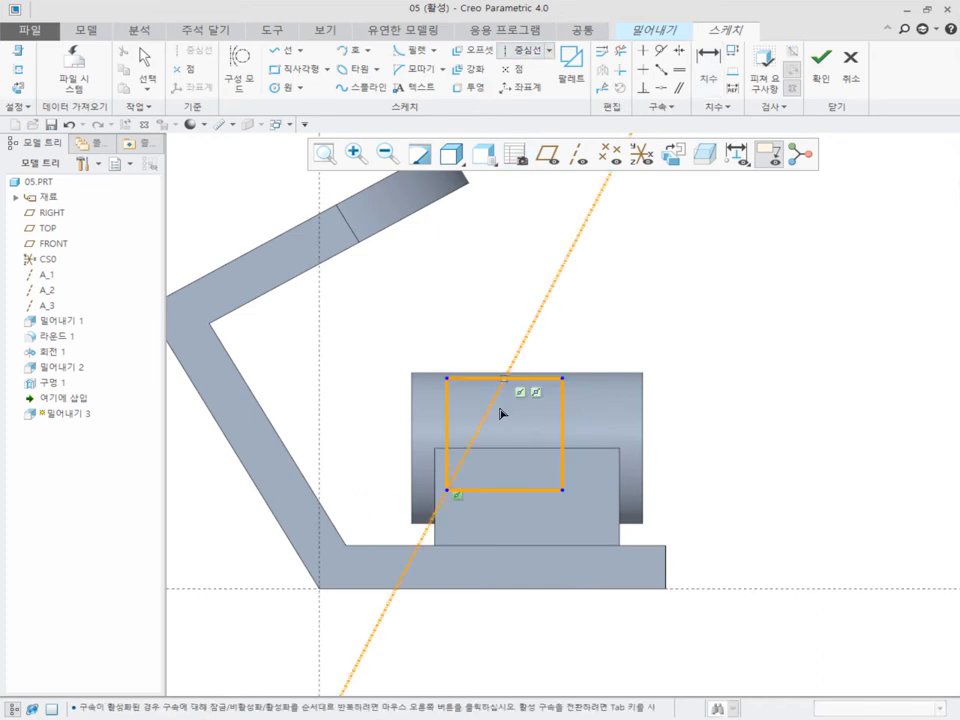
click(507, 549)
middle_click(754, 422)
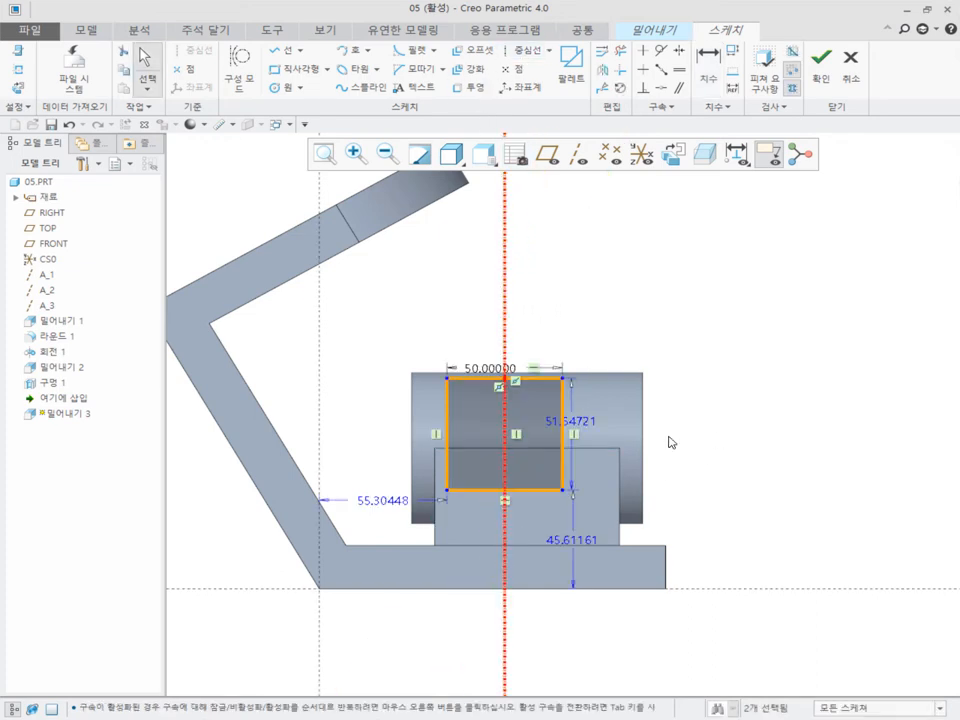
Dimension the centerline from the vertical reference and set the distance to 90
click(714, 64)
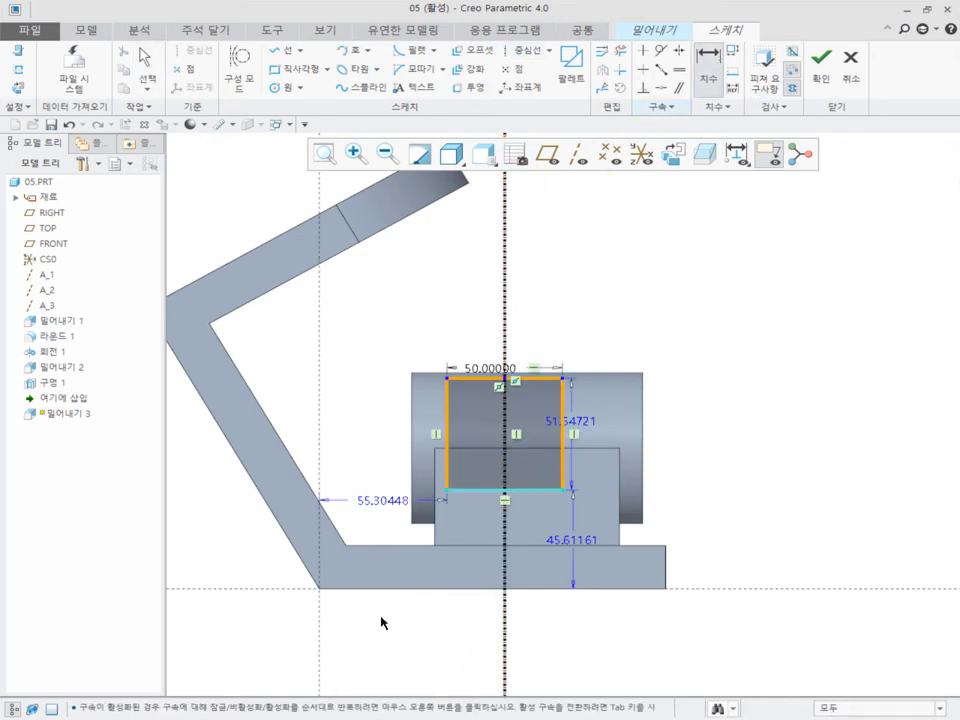
click(506, 618)
middle_click(455, 633)
text(90)
key(Return)
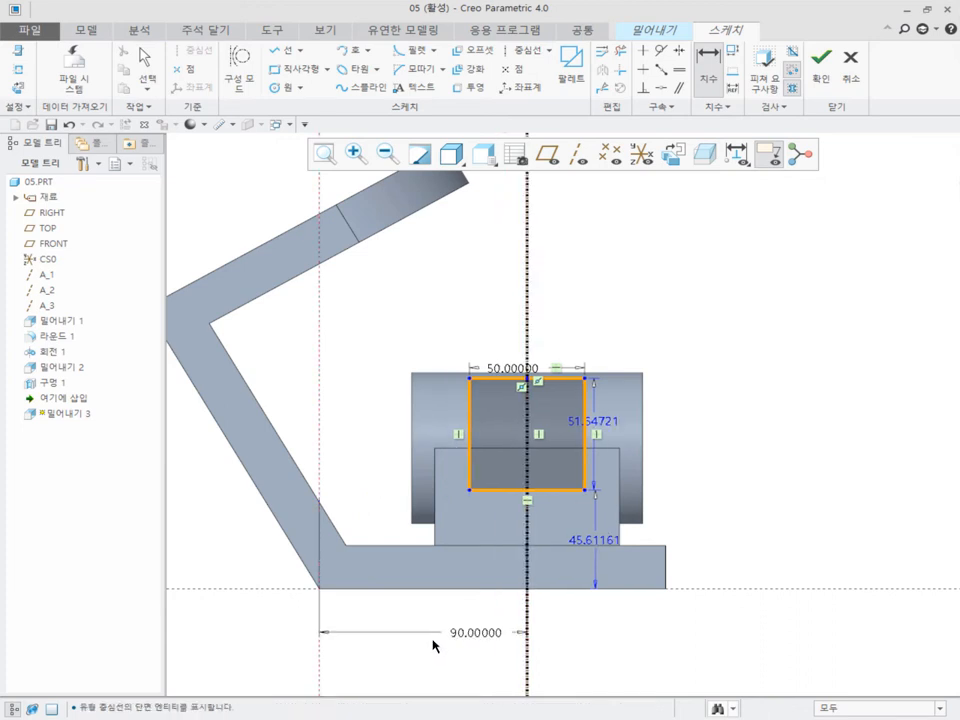
Make the rectangle's upper edge coincident with the cylinder's upper silhouette edge
click(670, 86)
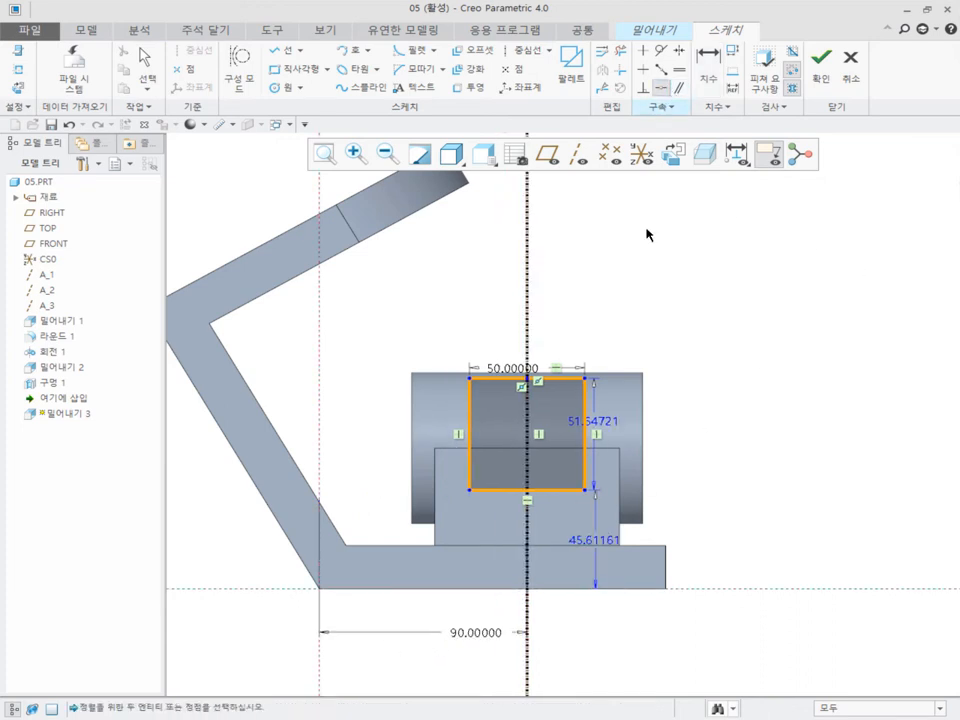
click(562, 379)
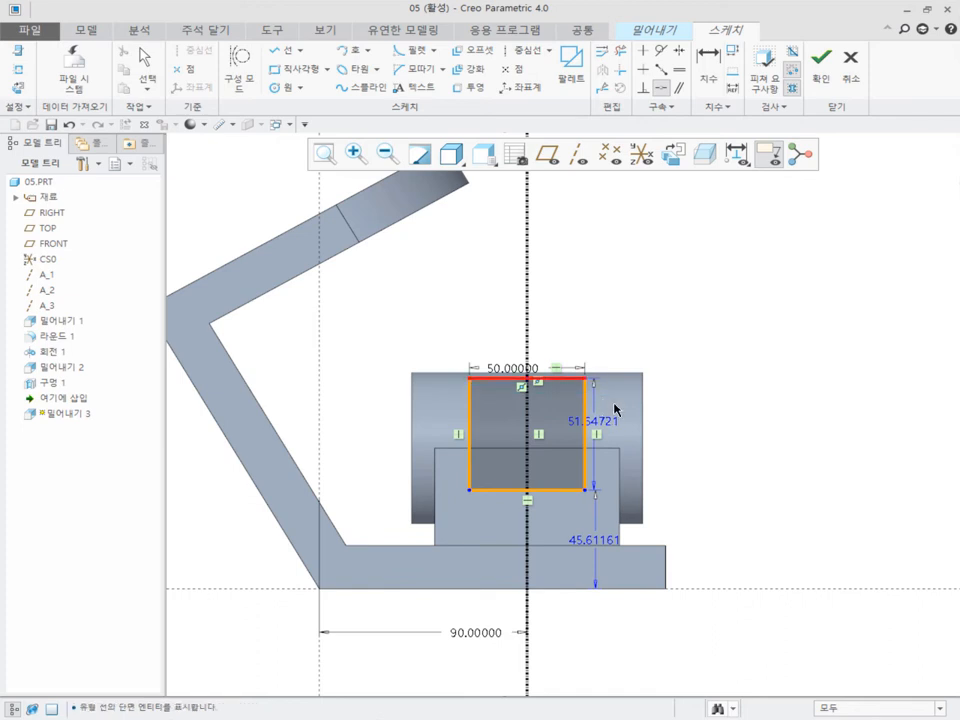
click(609, 374)
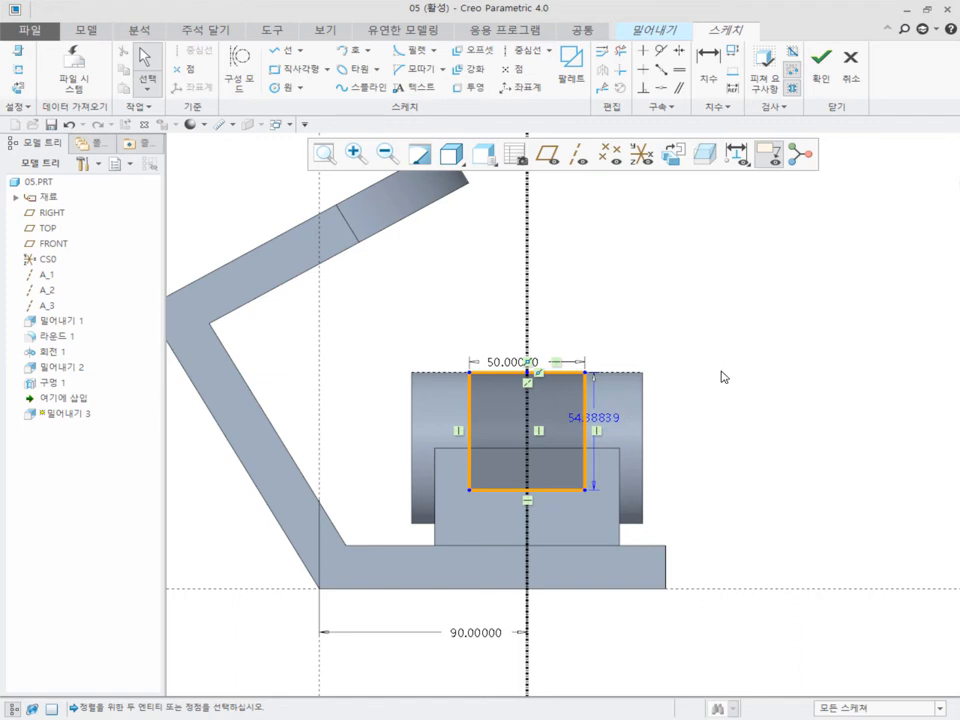
Show the datum axes, dimension the rectangle's lower edge from the cylinder axis, and set the distance to 30
click(578, 154)
click(708, 62)
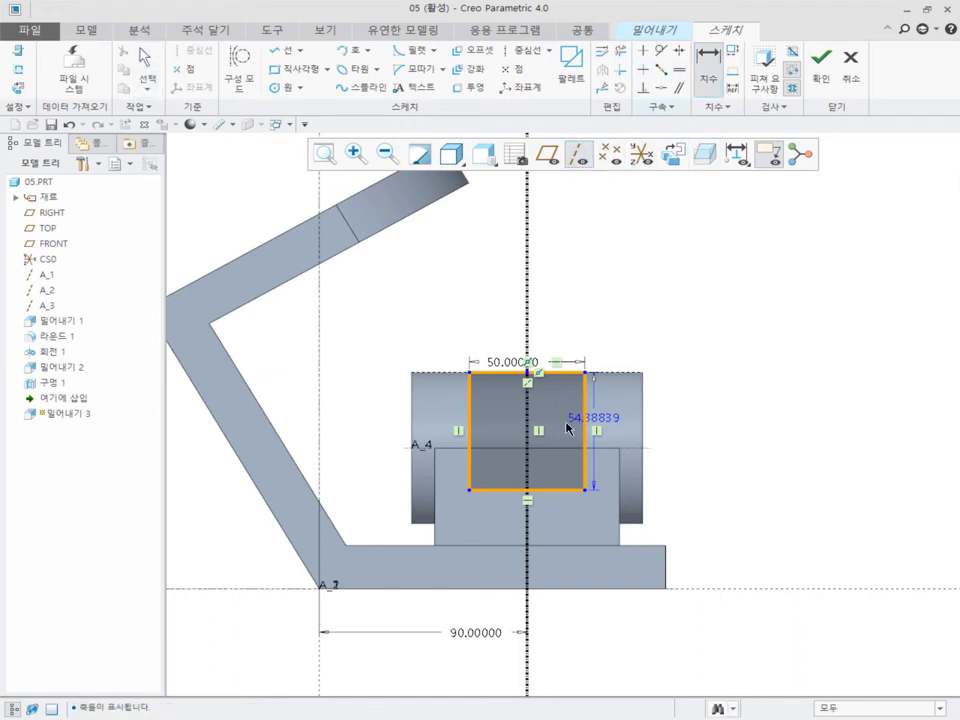
click(424, 448)
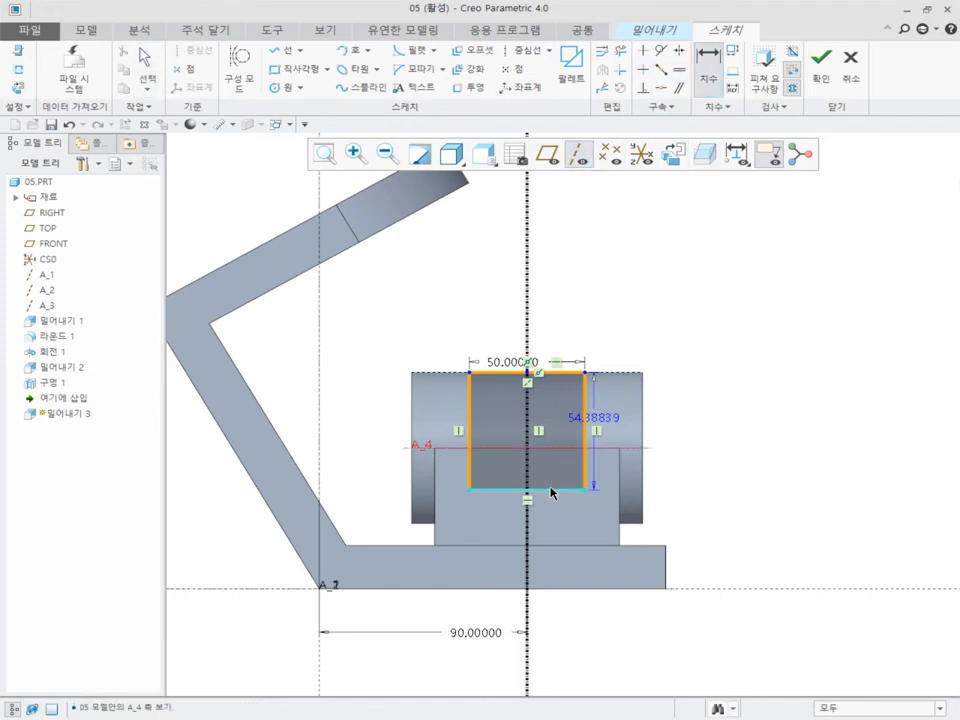
click(553, 489)
middle_click(694, 469)
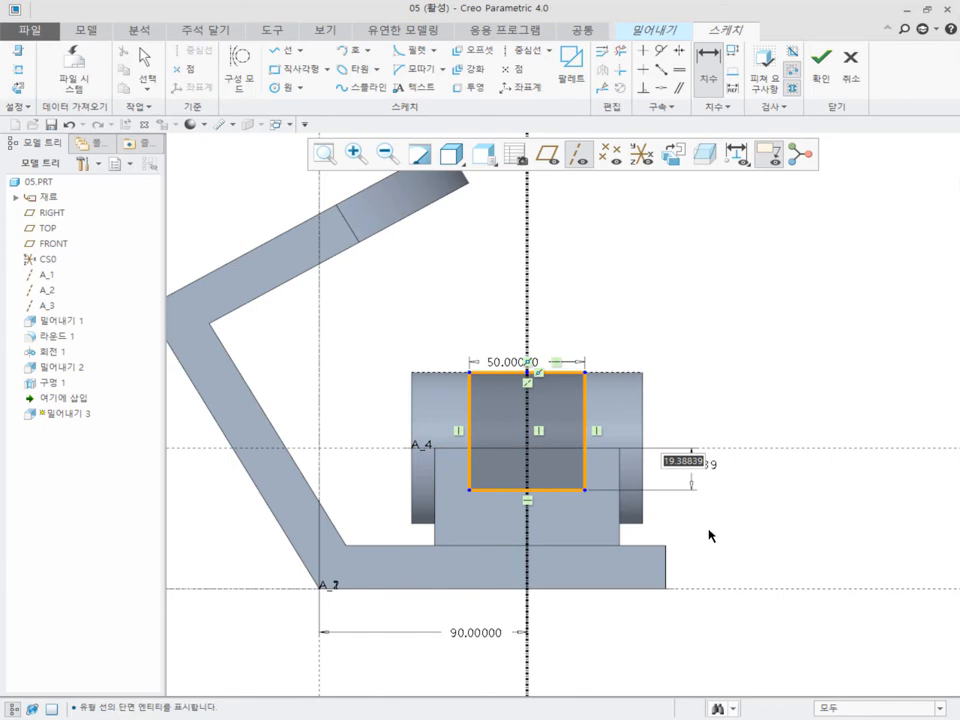
text(30)
key(Return)
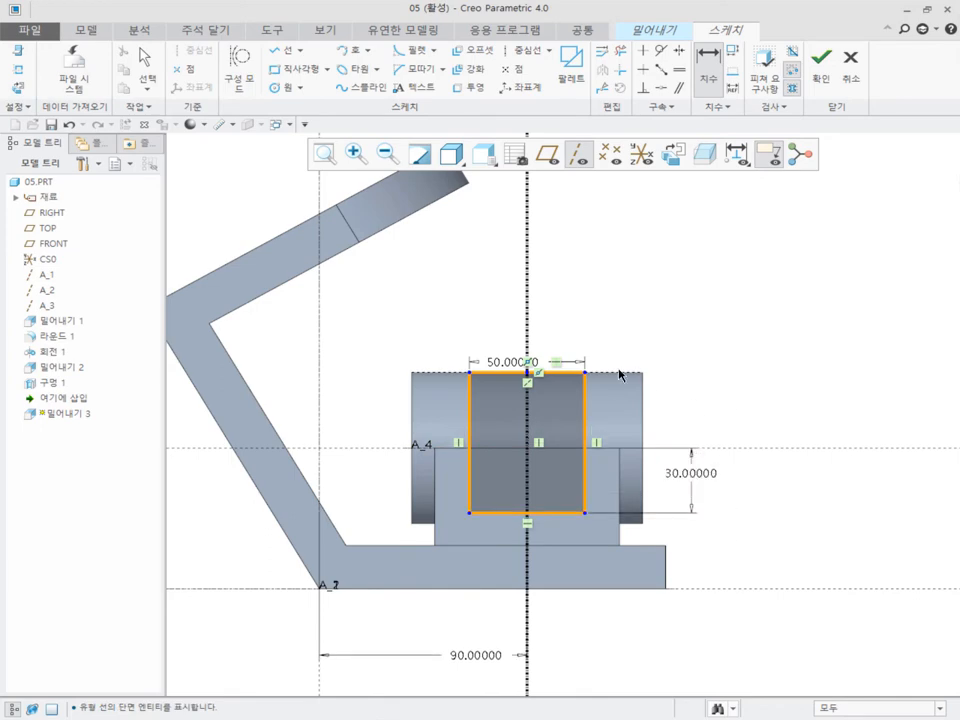
Finish the sketch and extrude it as a material-removing cut through all on both sides
key(ctrl+d)
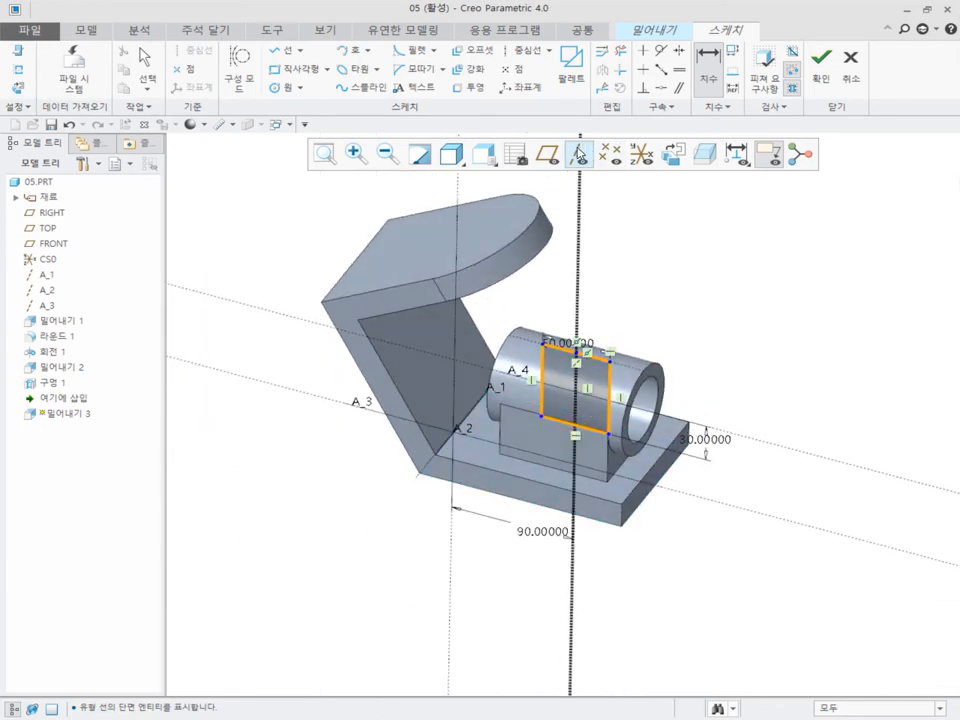
click(820, 62)
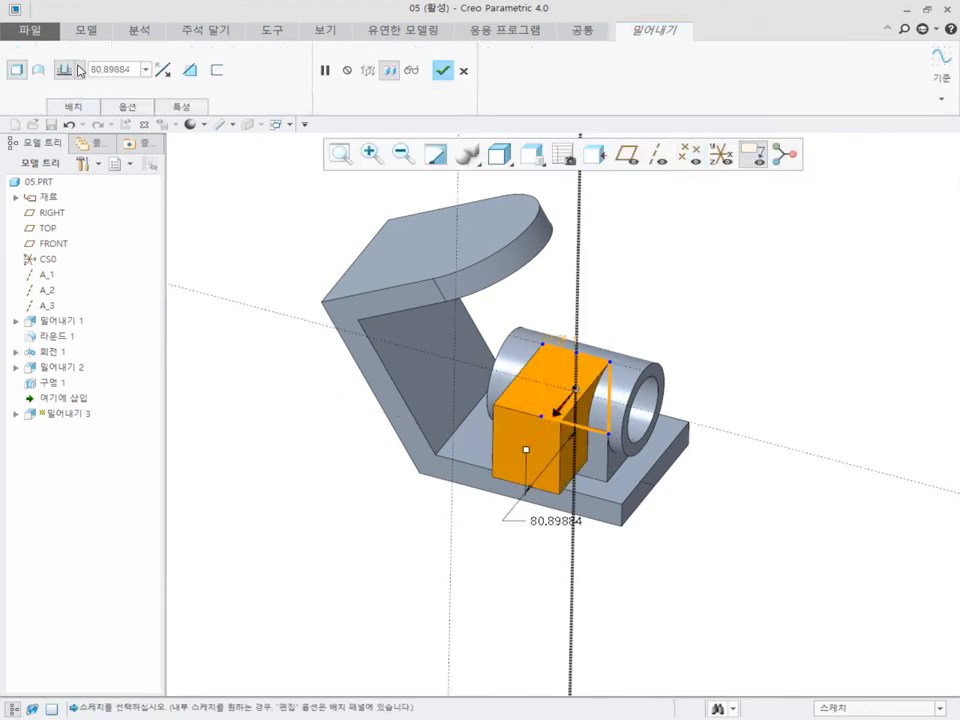
click(189, 69)
click(80, 70)
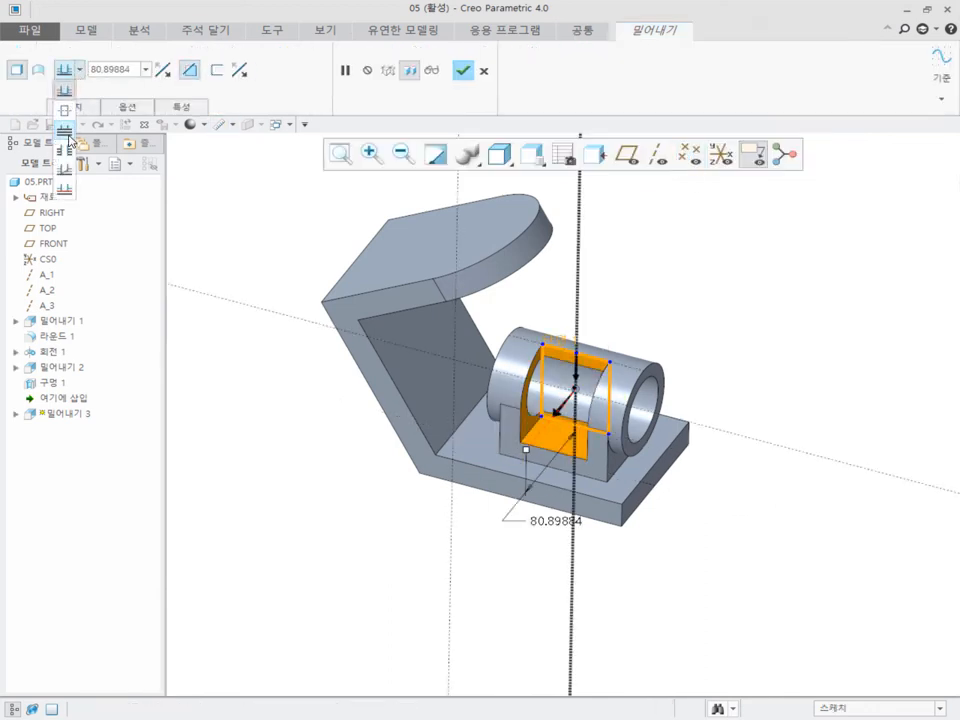
click(50, 115)
click(114, 107)
click(200, 187)
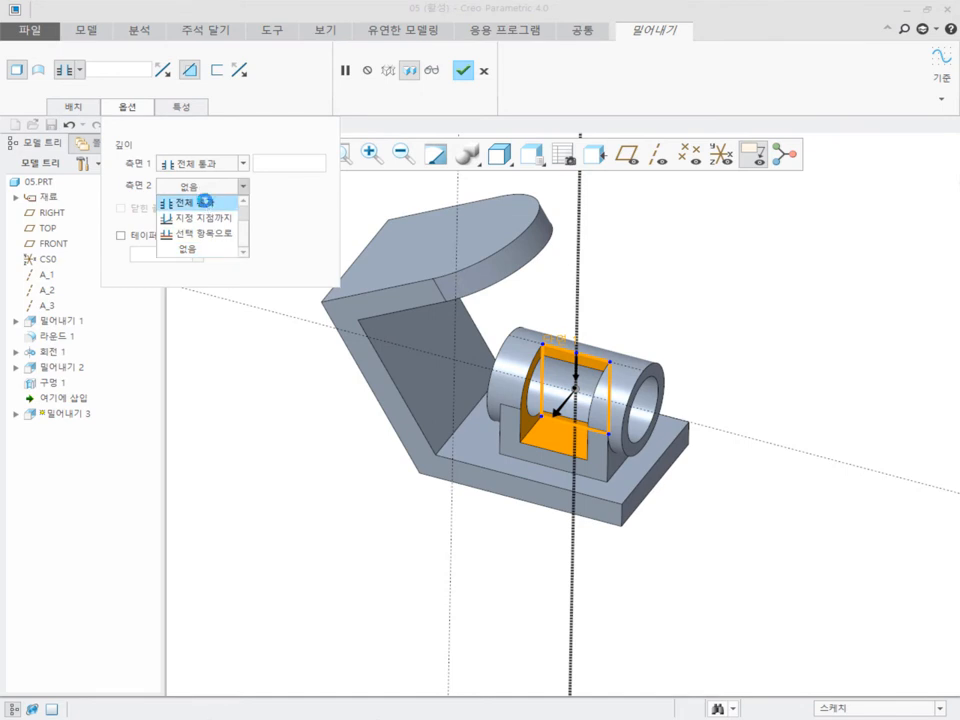
click(200, 202)
middle_click(684, 283)
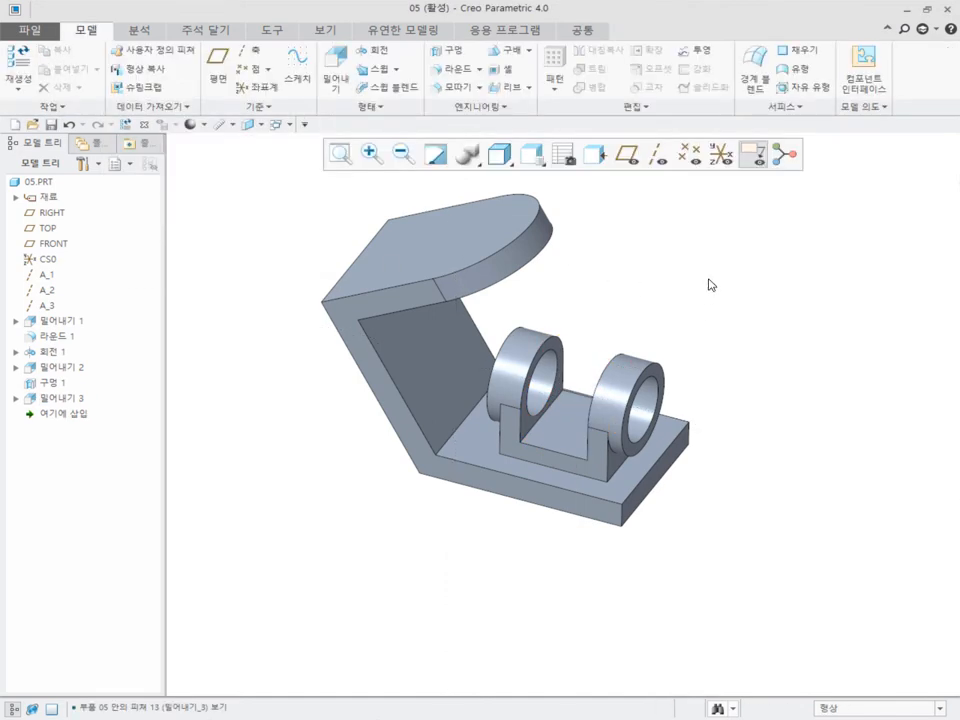
Start an extrusion sketch on the RIGHT plane in the RIGHT view and draw a vertical centerline on the vertical reference
middle_drag(708, 284, 623, 296)
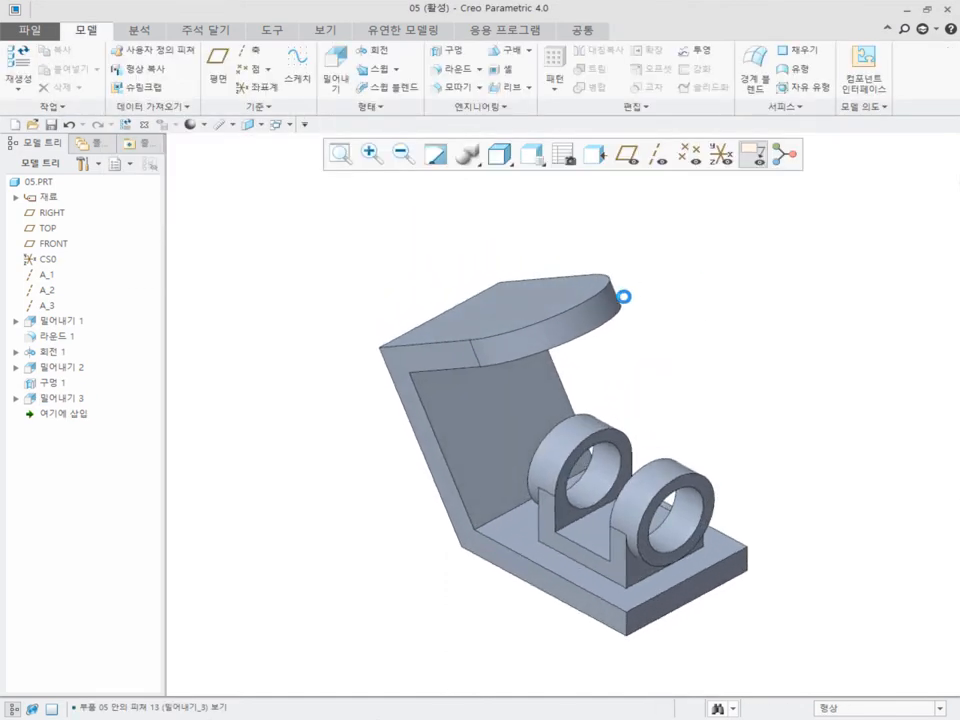
click(532, 153)
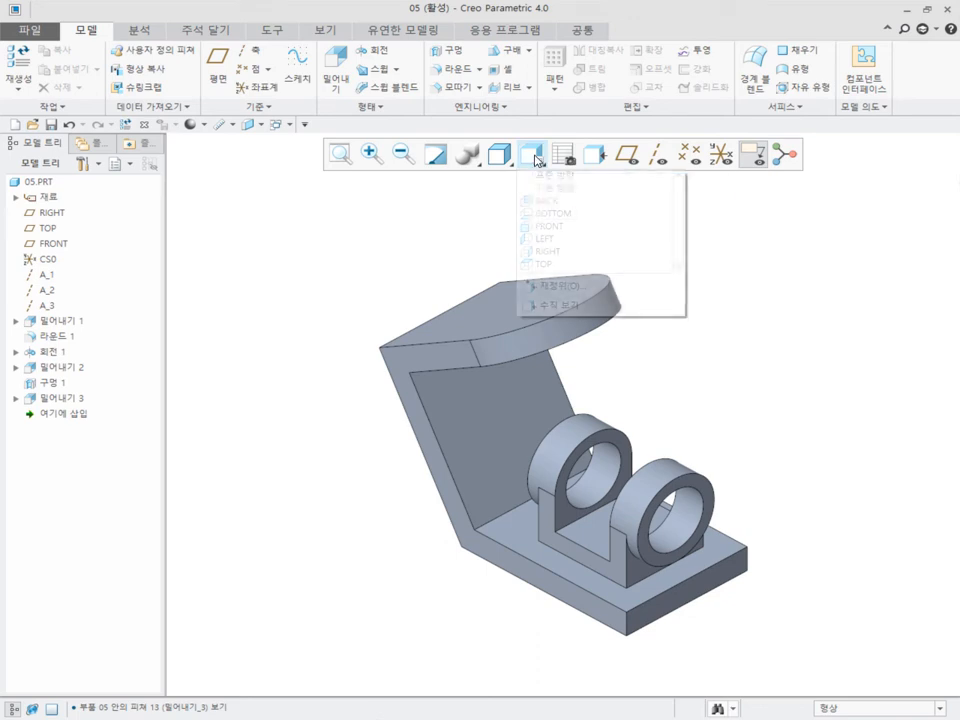
click(558, 252)
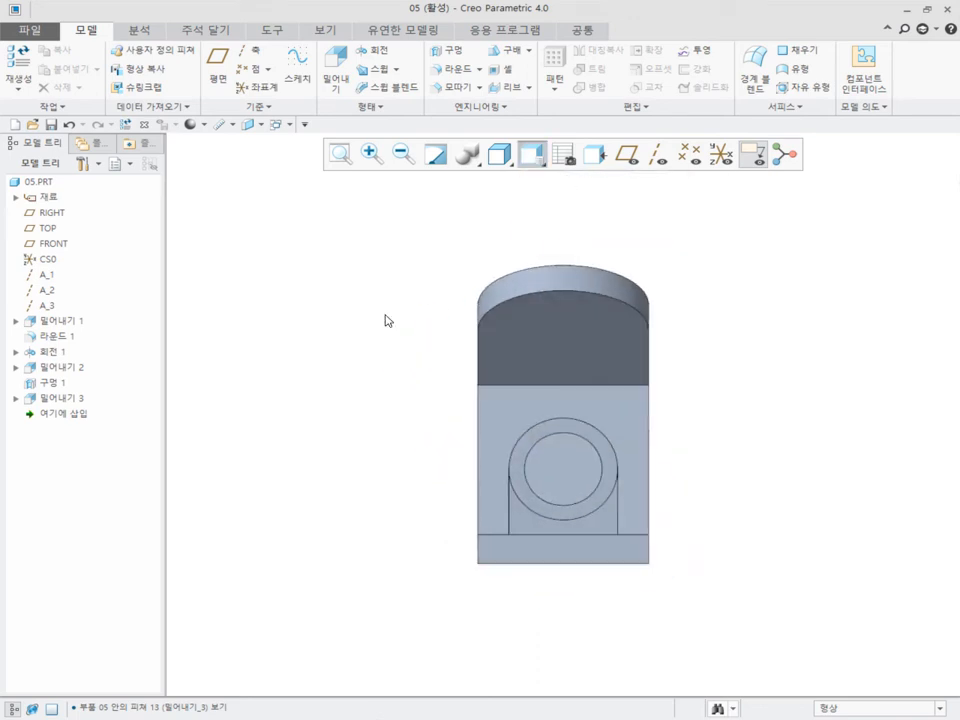
click(53, 215)
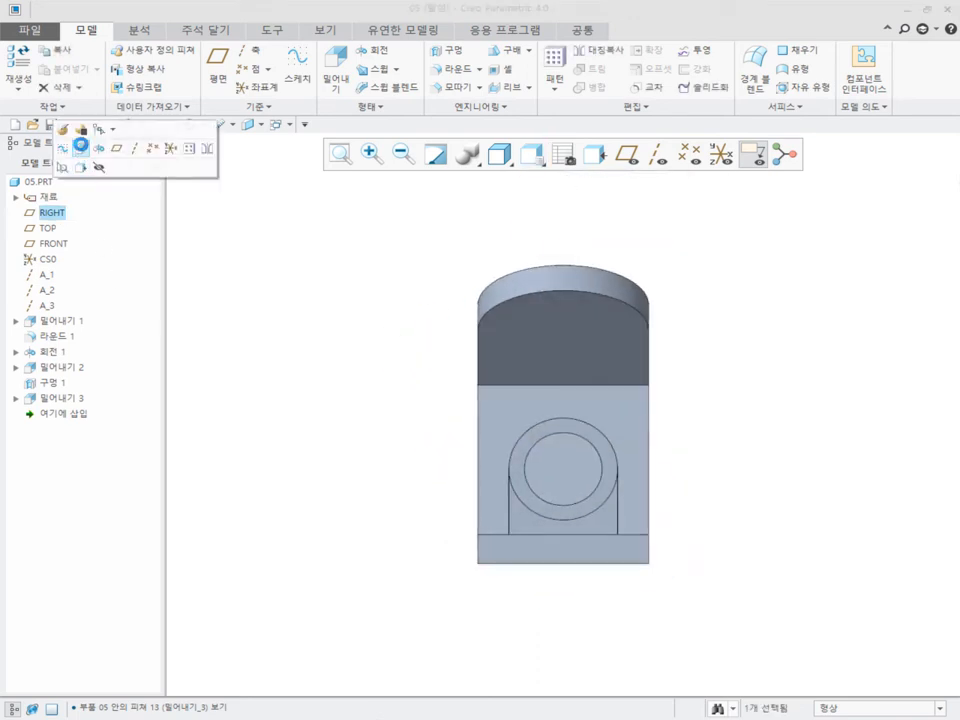
click(80, 146)
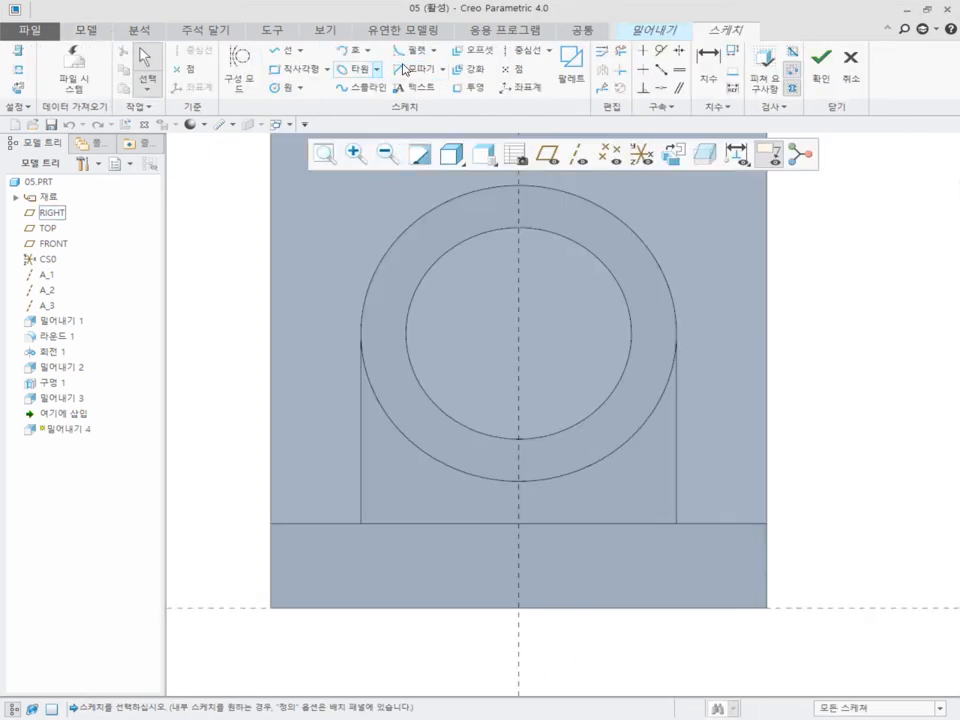
click(520, 50)
click(525, 543)
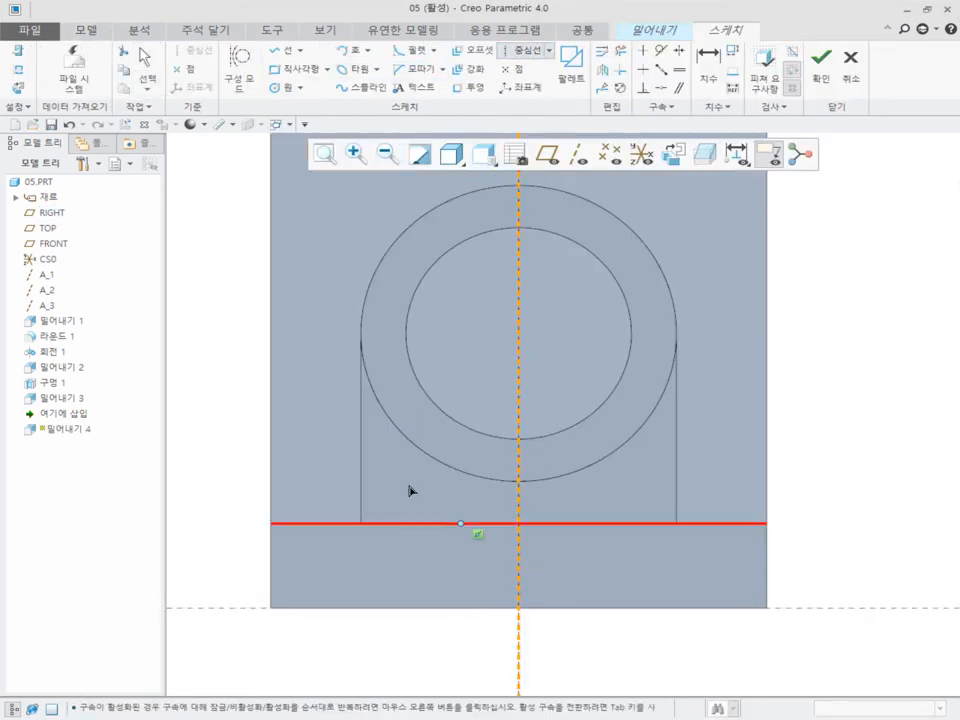
middle_click(412, 458)
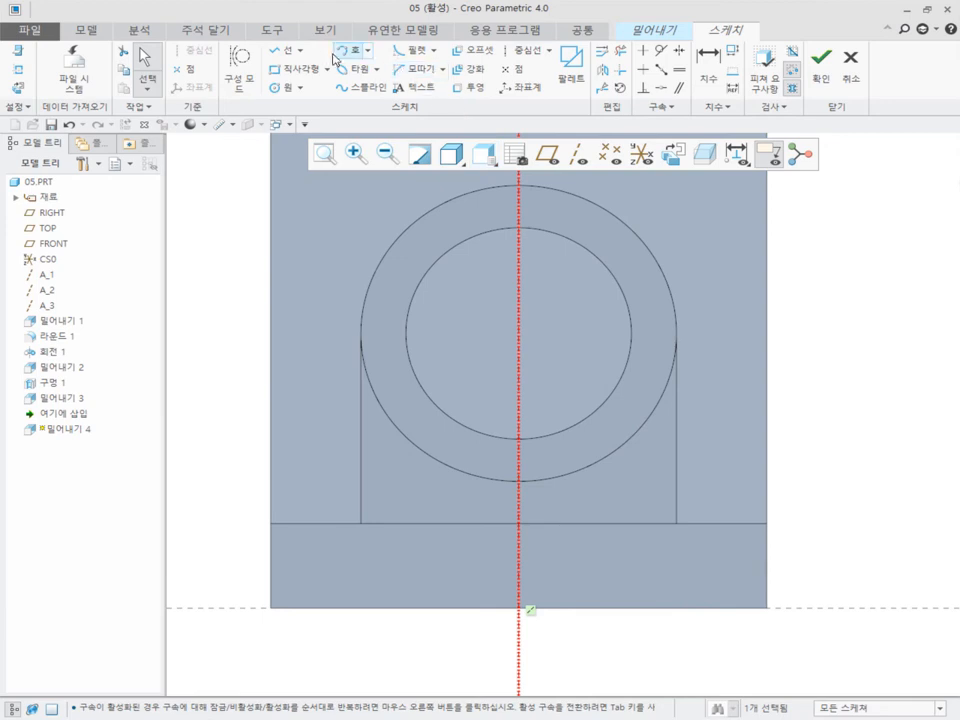
Draw a line chain in the base plate: lower line about 78.3 on the horizontal reference, slanted side about 12.8 high, upper line about 72
click(284, 50)
click(660, 608)
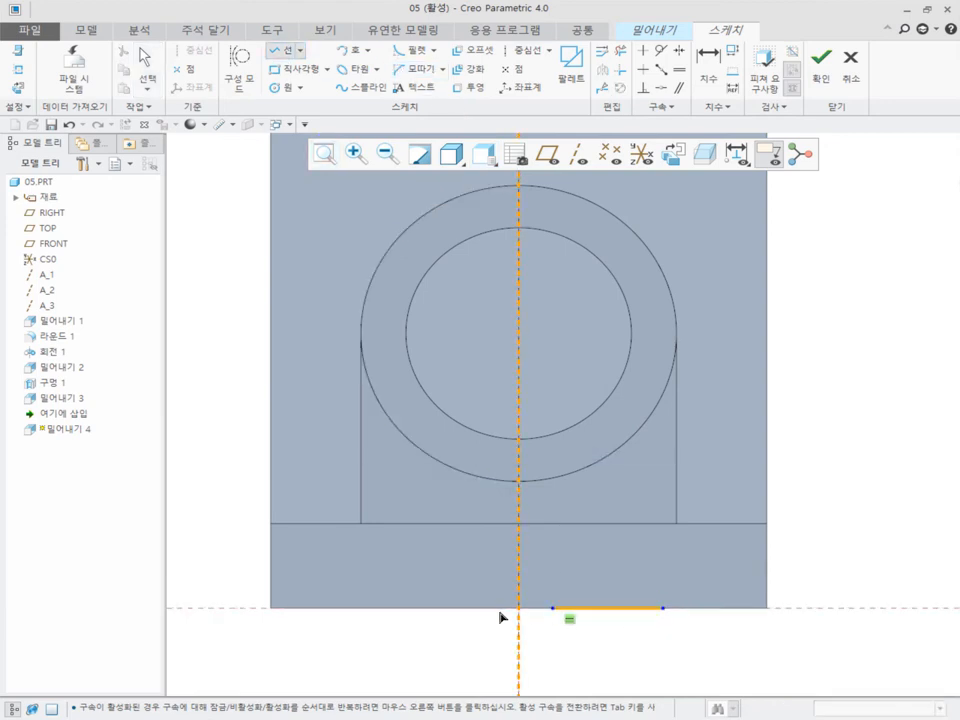
click(310, 607)
click(350, 553)
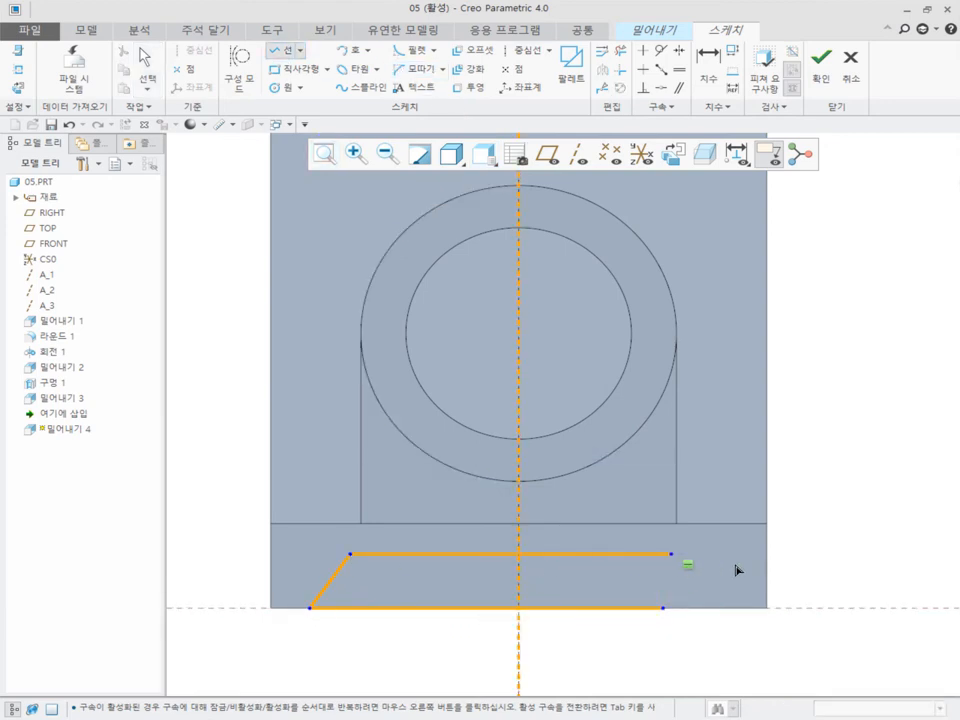
click(675, 553)
middle_click(865, 582)
click(853, 531)
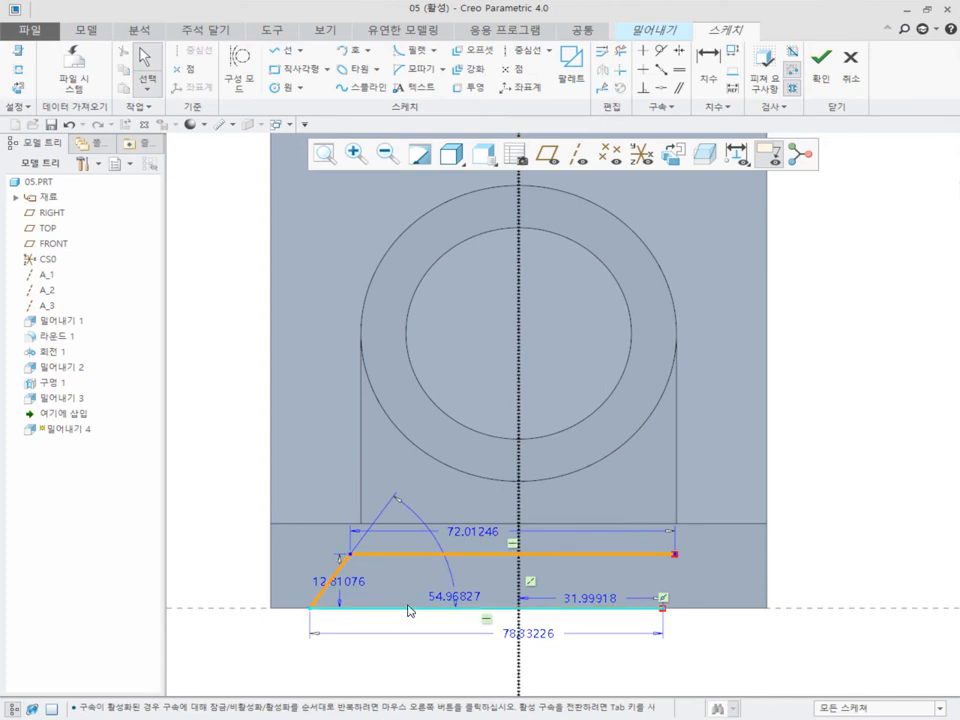
Mirror the slanted side line about the vertical centerline
click(334, 584)
click(320, 598)
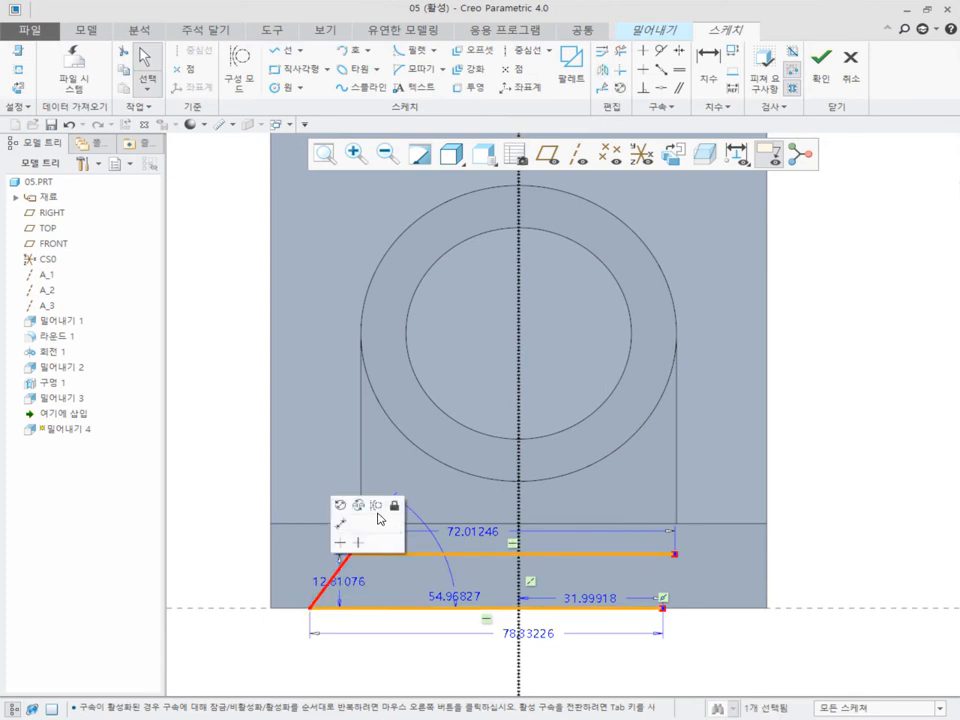
click(604, 73)
click(518, 489)
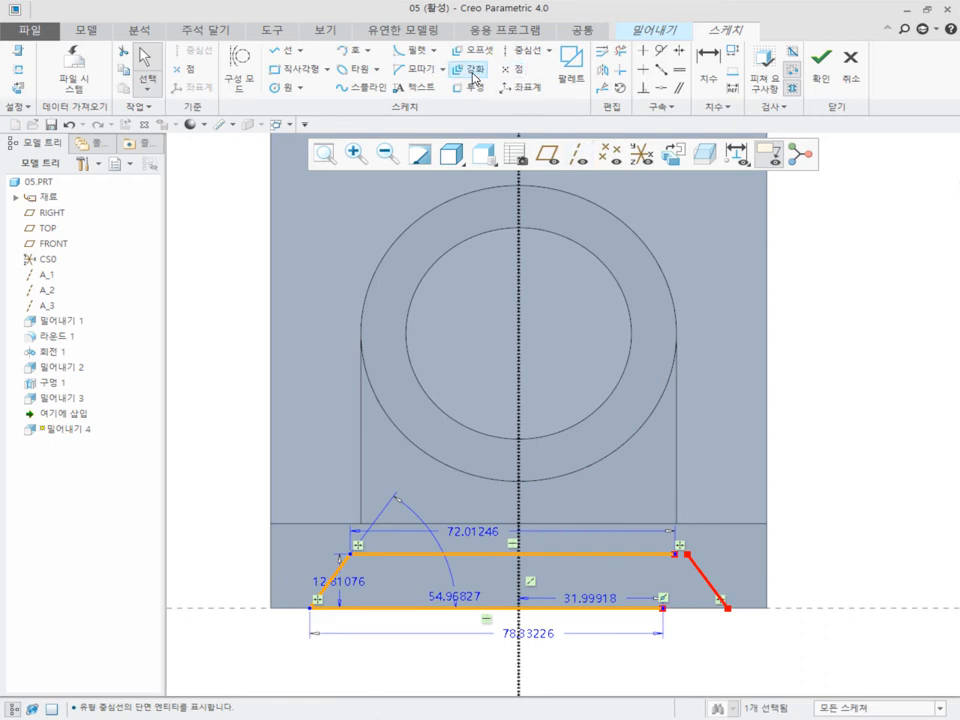
Corner-trim the upper and lower horizontal lines to the mirrored slanted line to close the trapezoid
click(619, 76)
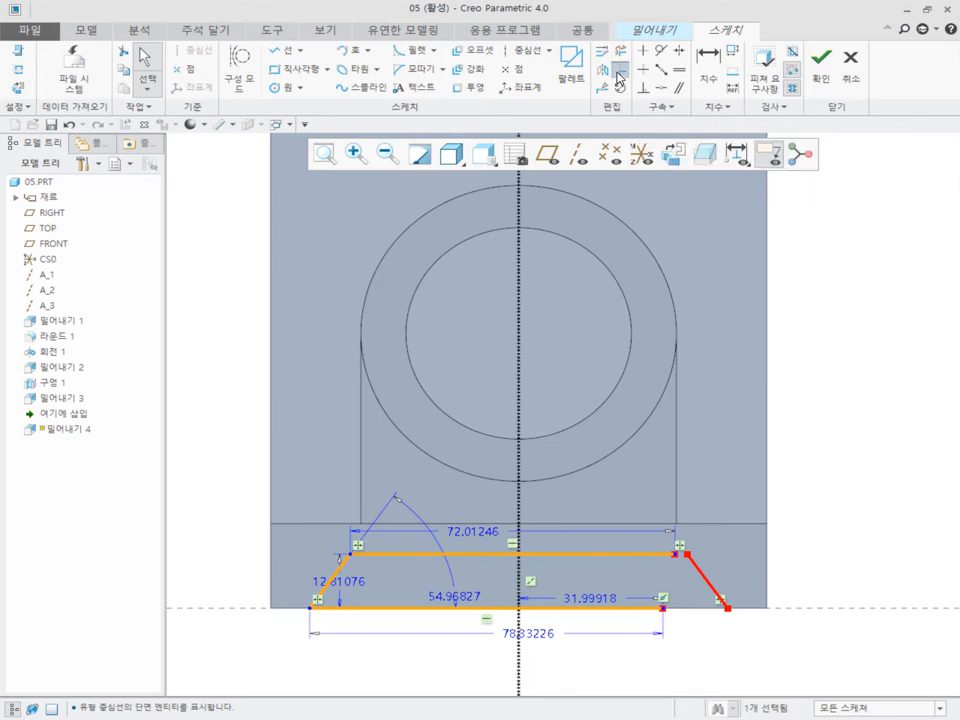
click(645, 554)
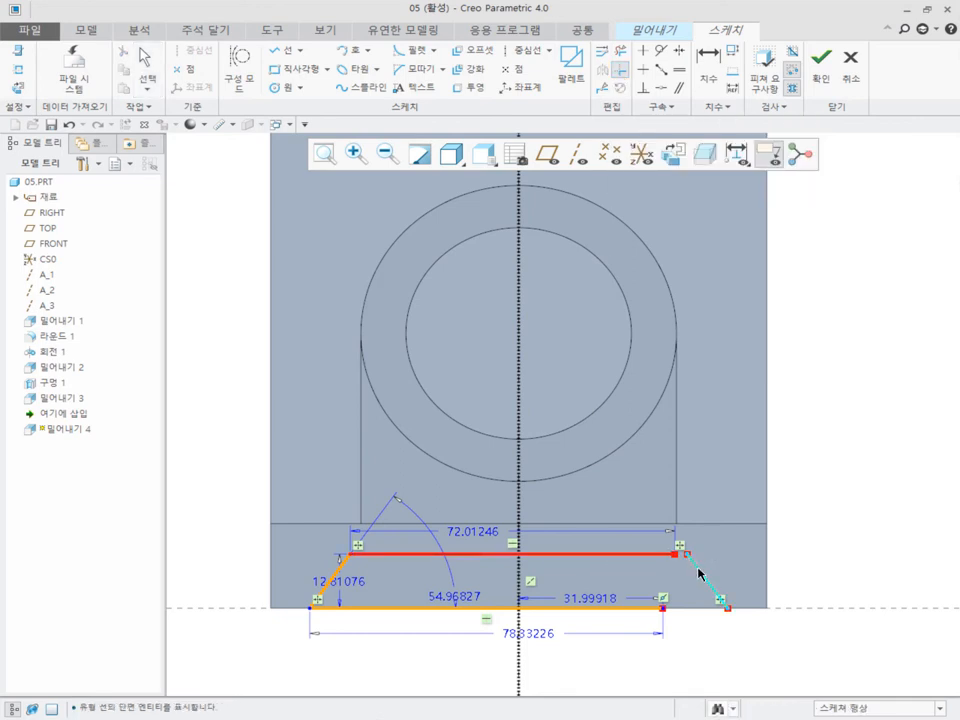
click(699, 571)
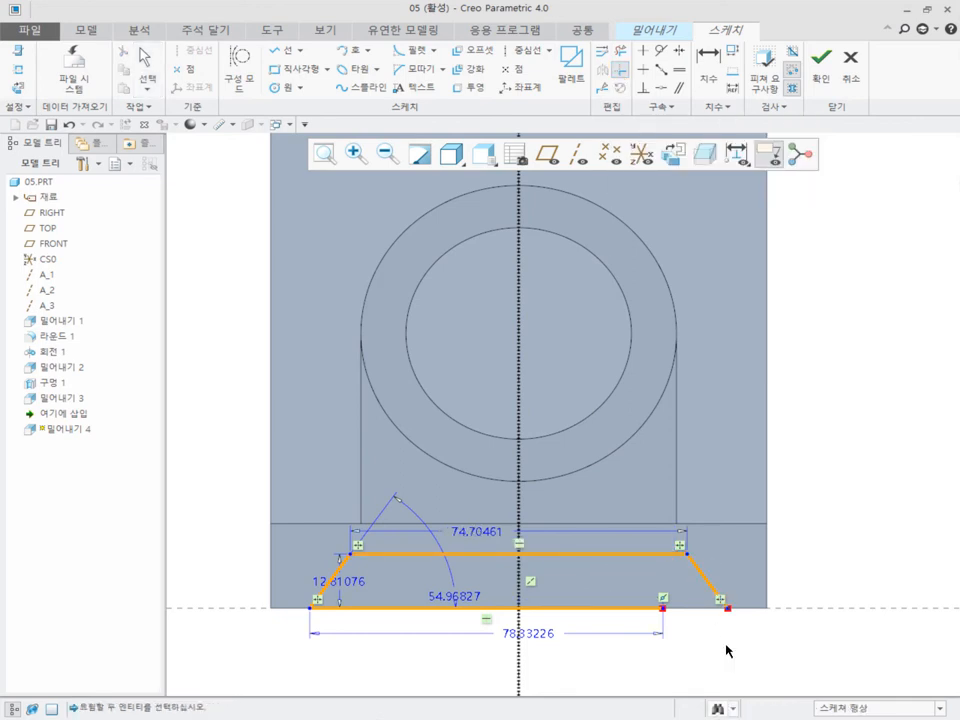
click(708, 586)
click(657, 607)
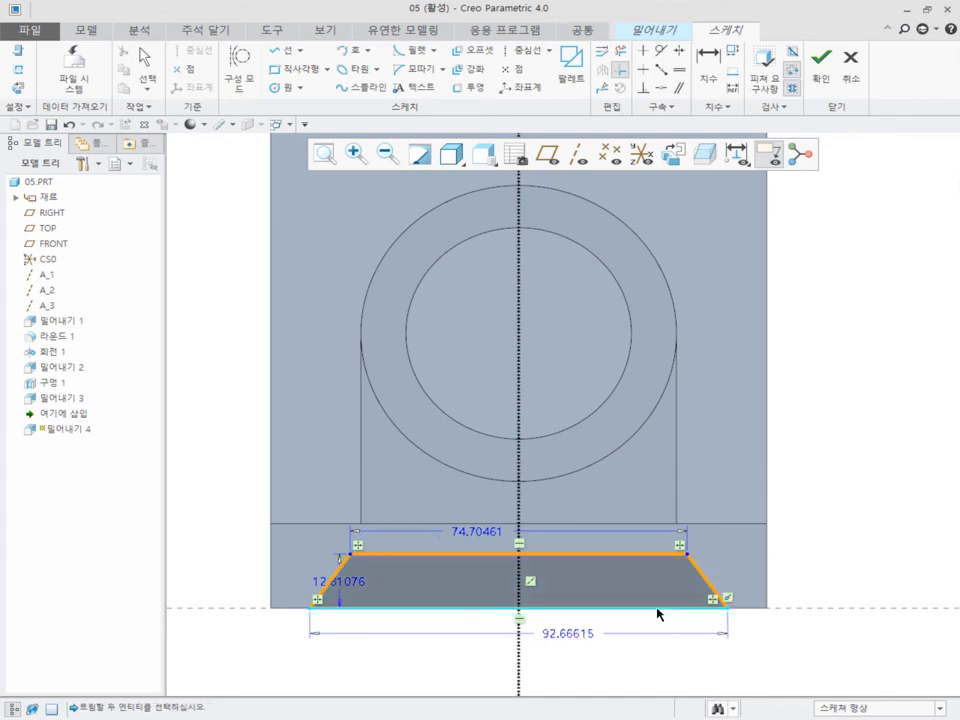
middle_click(843, 522)
Set the trapezoid's lower edge length to 100 and its height to 10
double_click(507, 545)
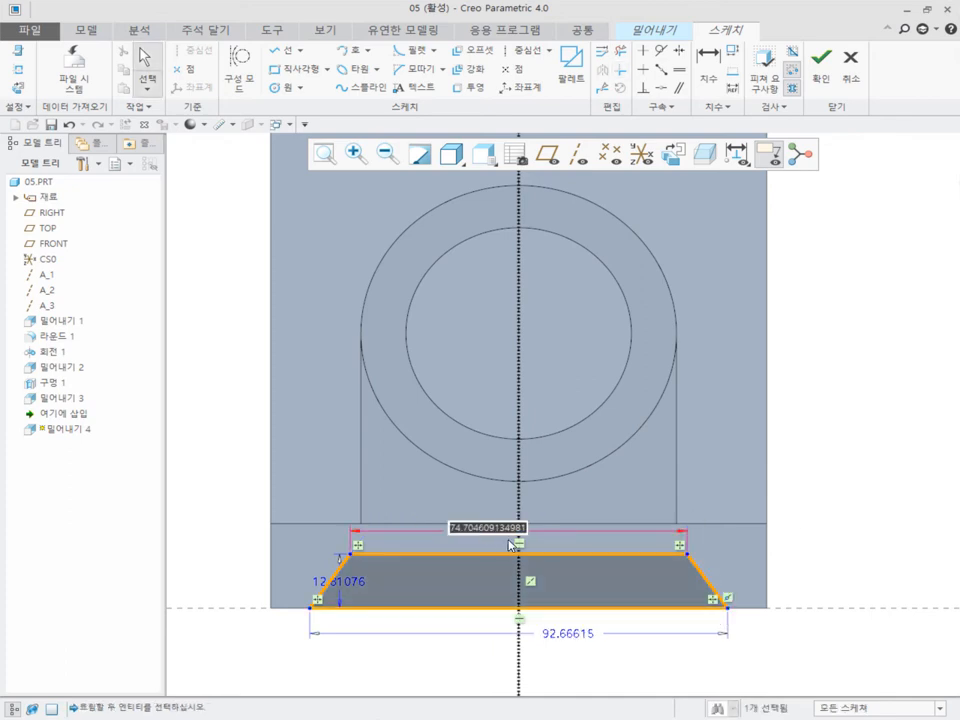
double_click(569, 636)
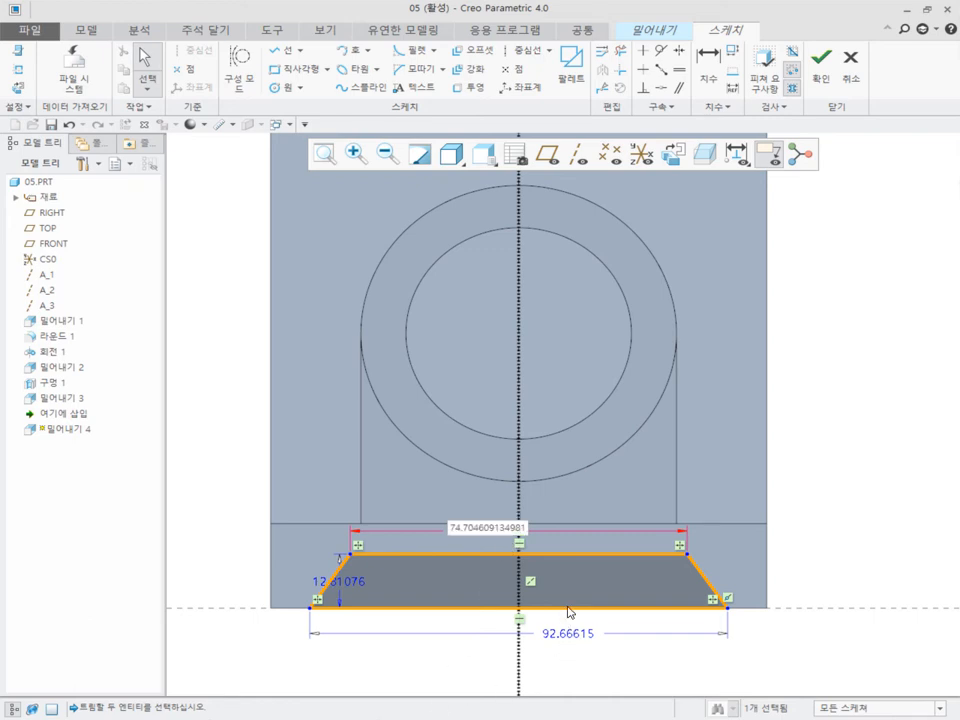
double_click(573, 634)
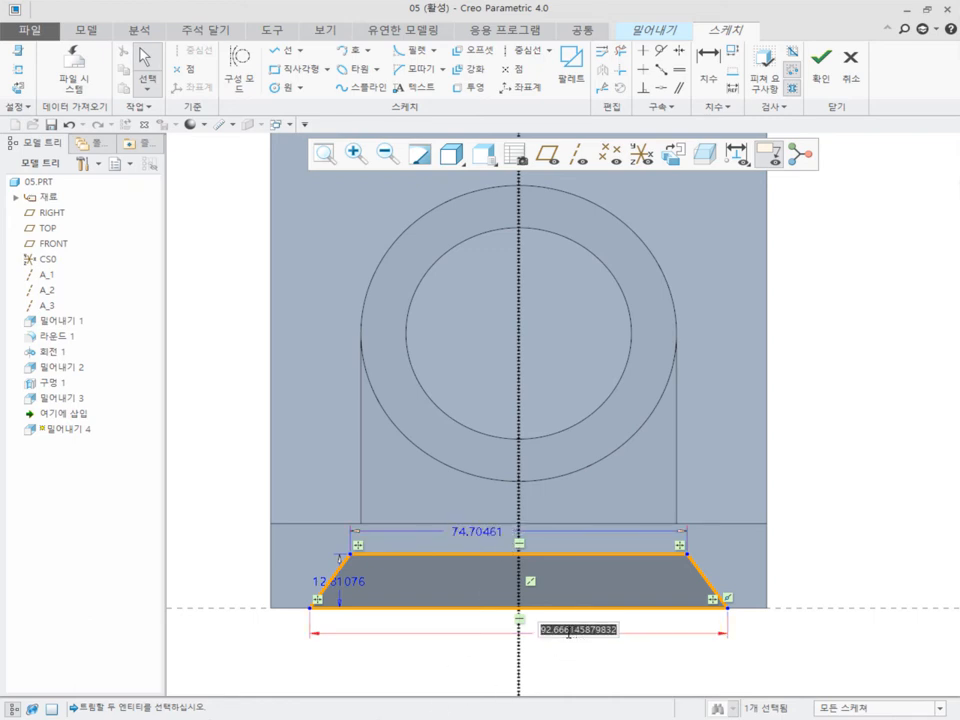
text(100)
key(Return)
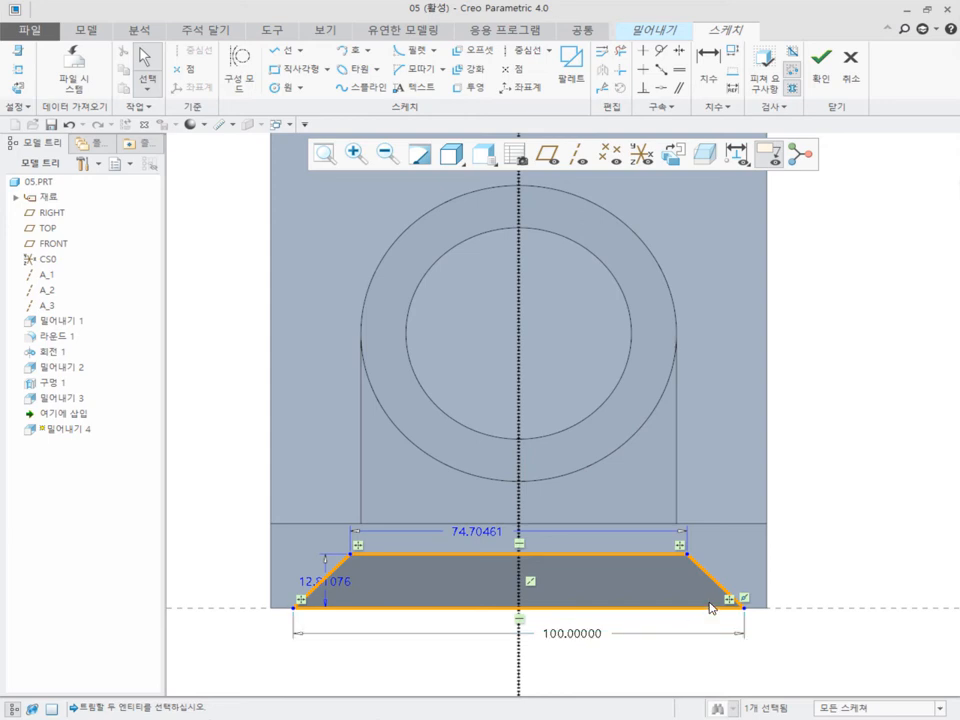
double_click(323, 579)
text(10)
key(Return)
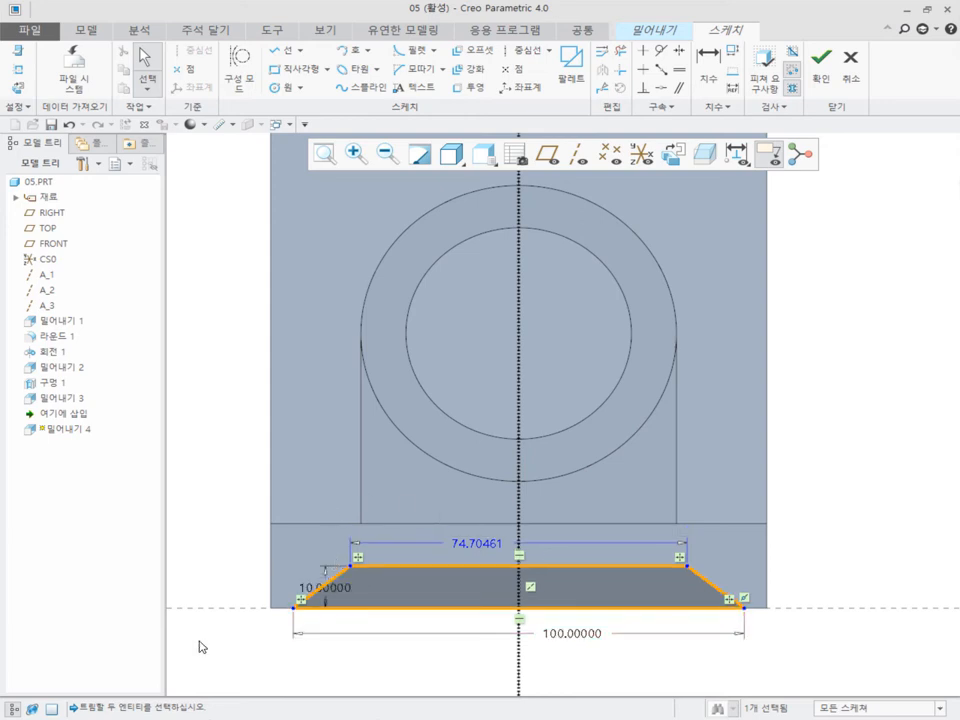
Dimension the angle between the trapezoid's lower edge and its slanted side and set it to 60 degrees
scroll(316, 656, up, 5)
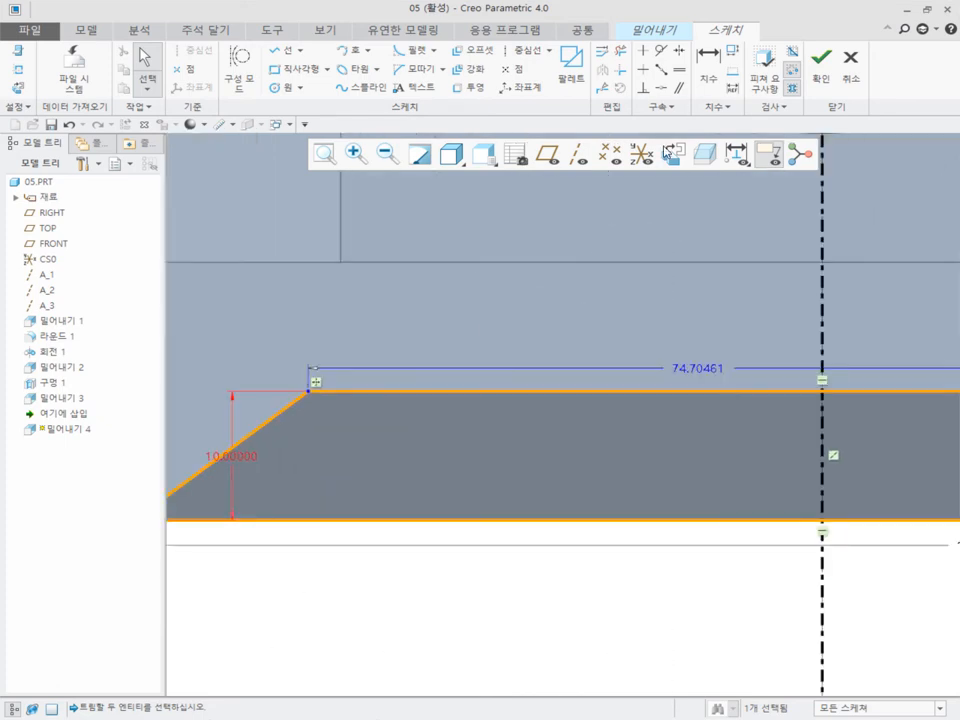
scroll(675, 160, down, 3)
click(705, 70)
scroll(501, 355, up, 2)
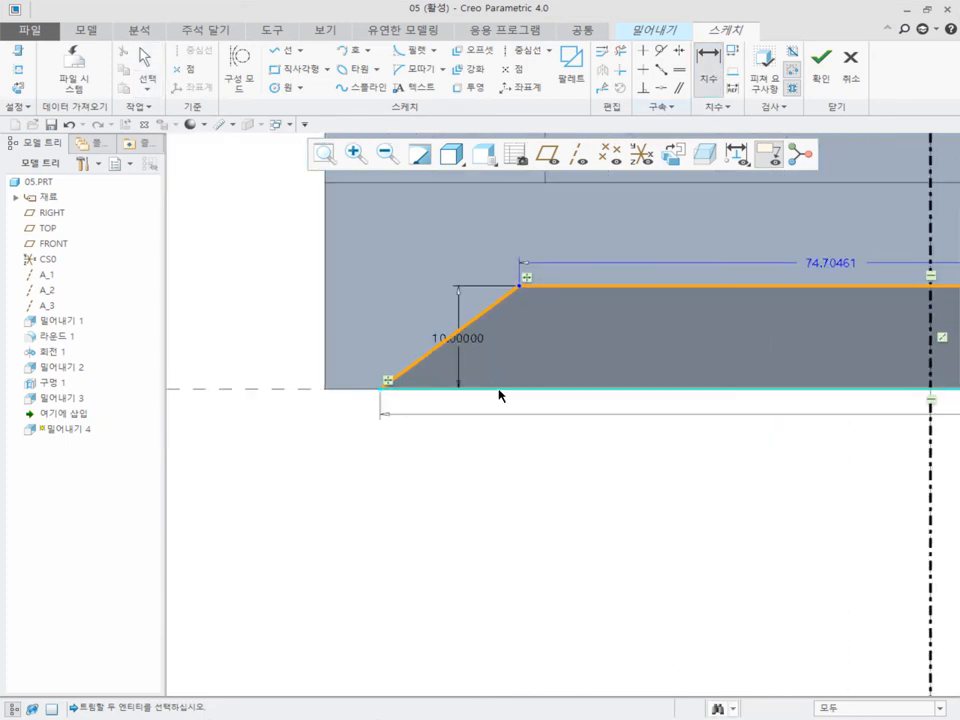
click(499, 392)
click(478, 318)
middle_click(529, 347)
text(6)
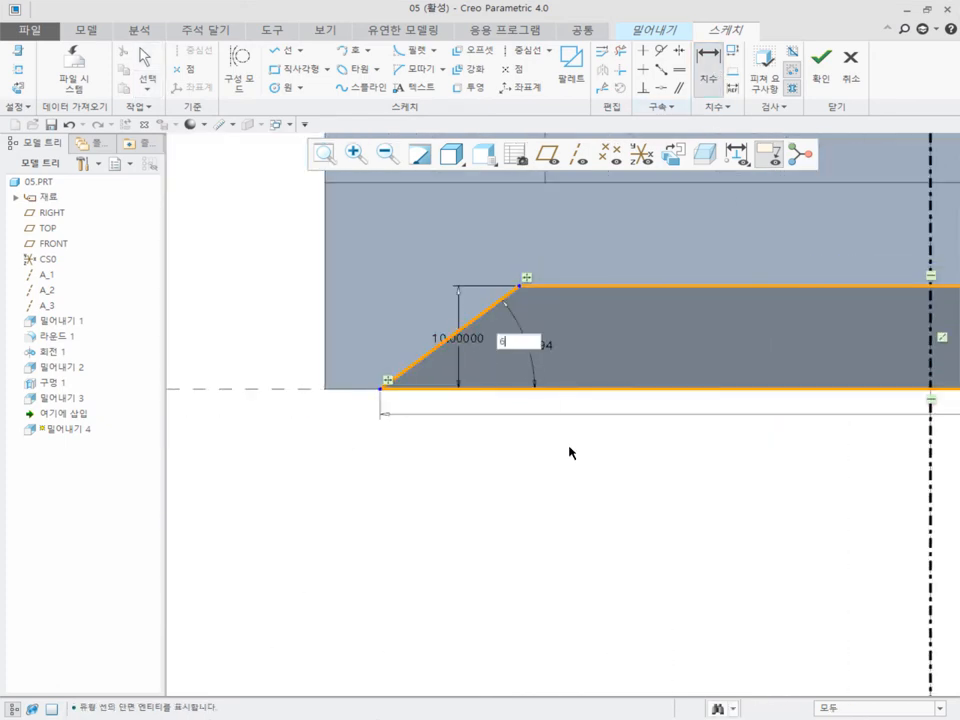
text(0)
key(Return)
scroll(568, 450, down, 4)
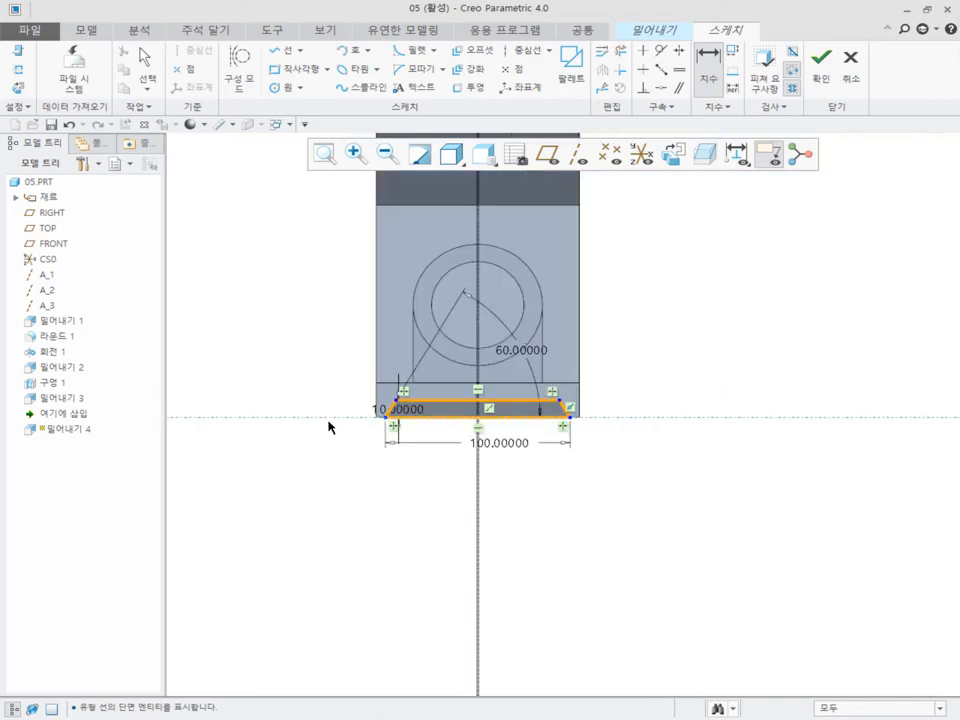
key(ctrl+d)
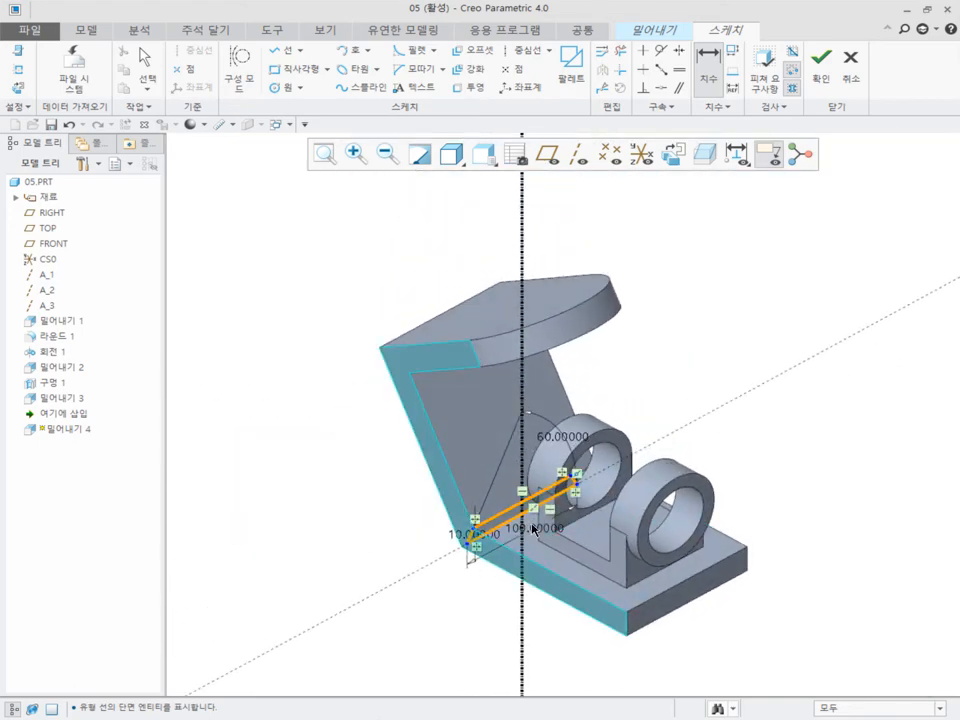
Finish the trapezoid sketch and set the first side of the cut to go through all
click(820, 62)
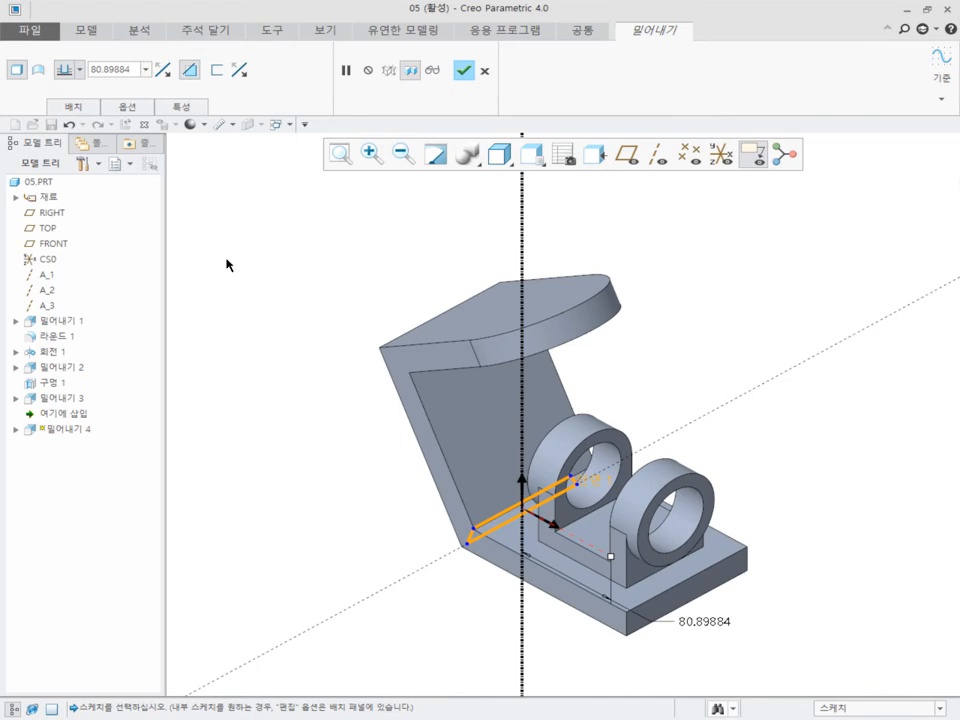
click(81, 69)
click(66, 154)
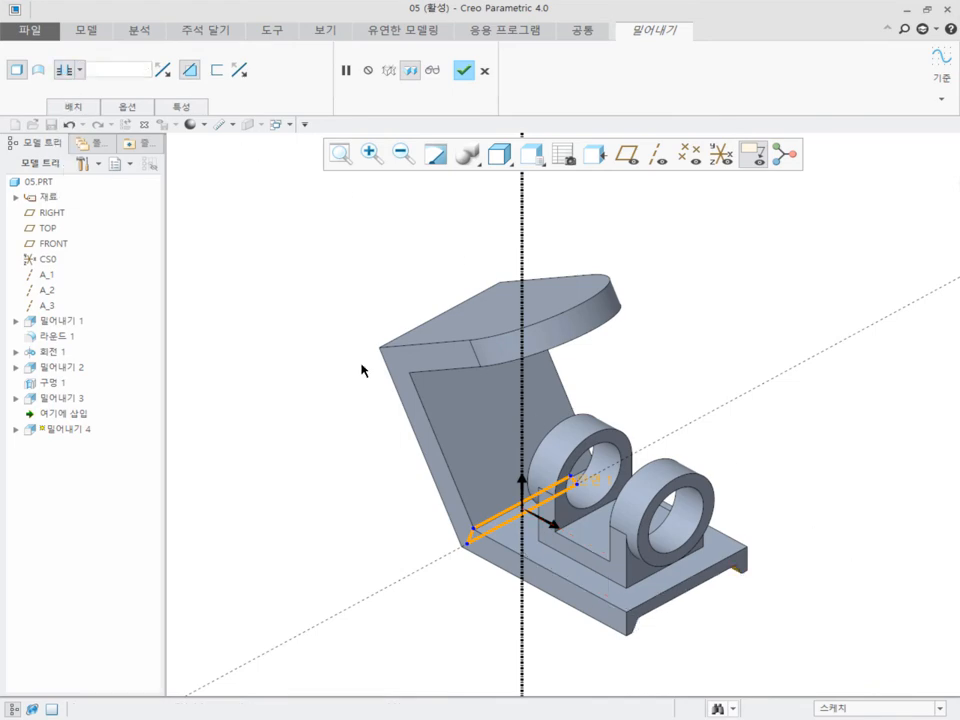
middle_drag(548, 456, 513, 374)
scroll(476, 574, down, 10)
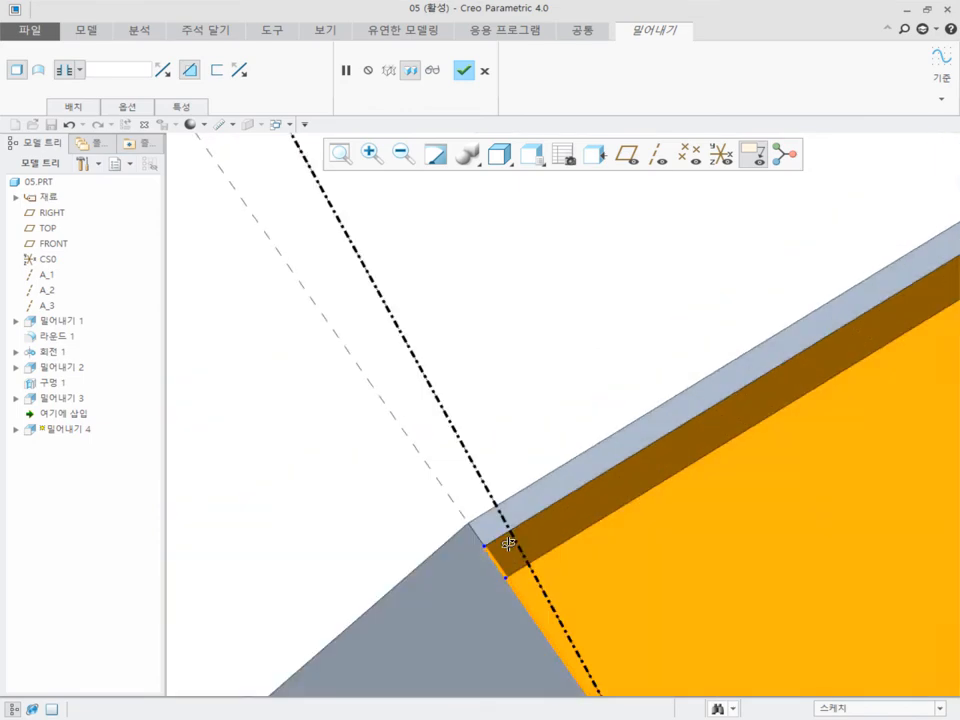
middle_drag(508, 544, 218, 278)
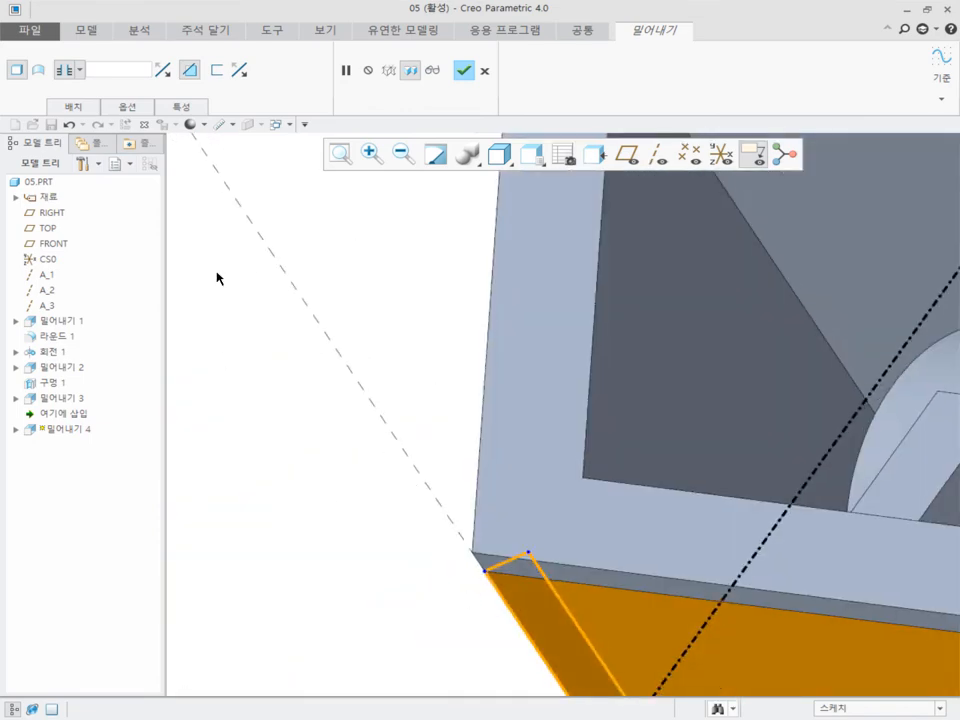
Set the cut's second side to through all as well and complete the feature
click(126, 108)
click(193, 187)
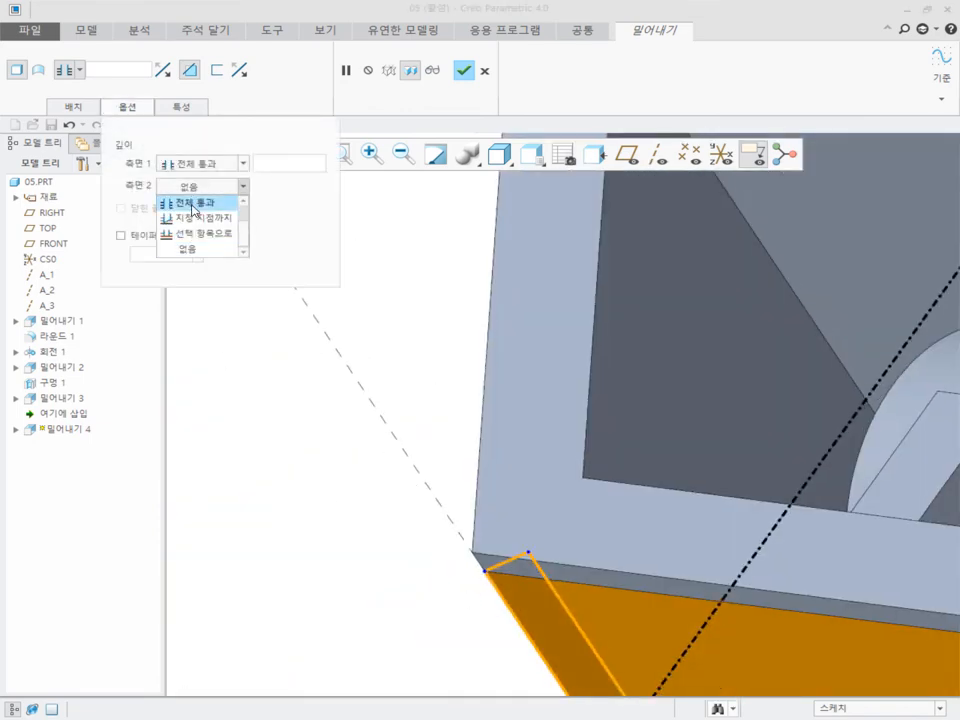
click(183, 204)
middle_click(285, 514)
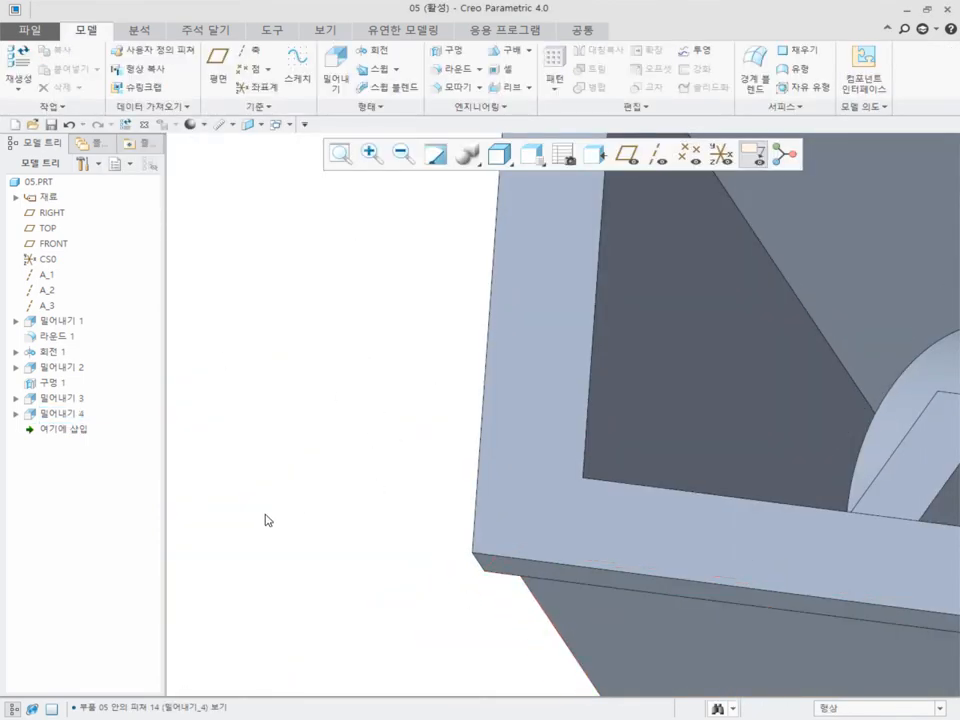
key(ctrl+d)
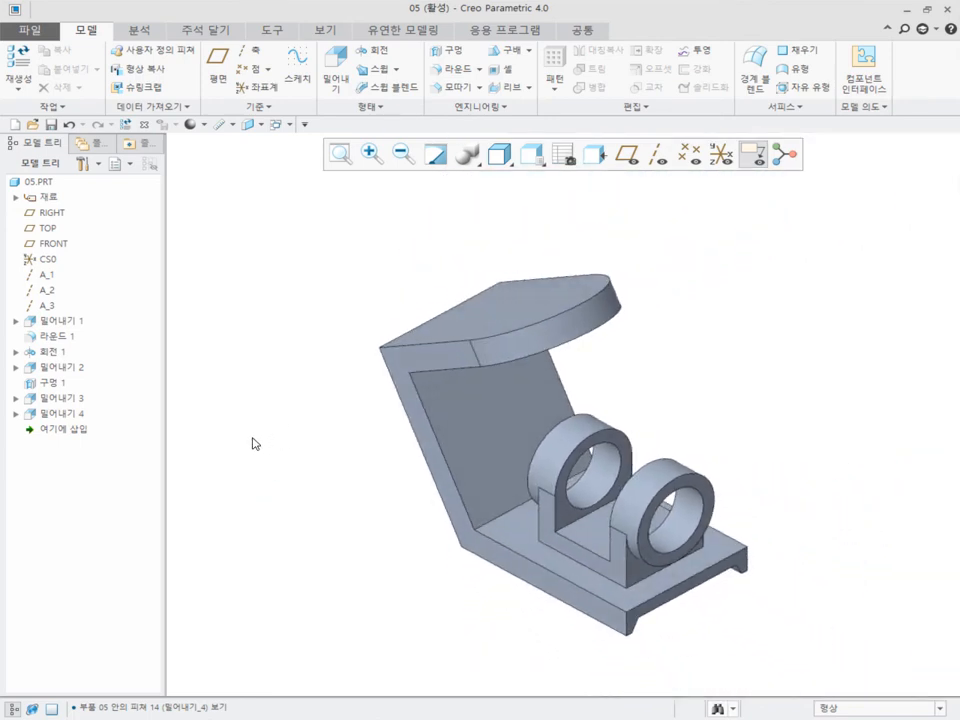
Show the datum axes and create a datum axis through the rounded end surface of the upper plate
click(657, 154)
middle_drag(568, 272, 563, 303)
scroll(563, 303, up, 2)
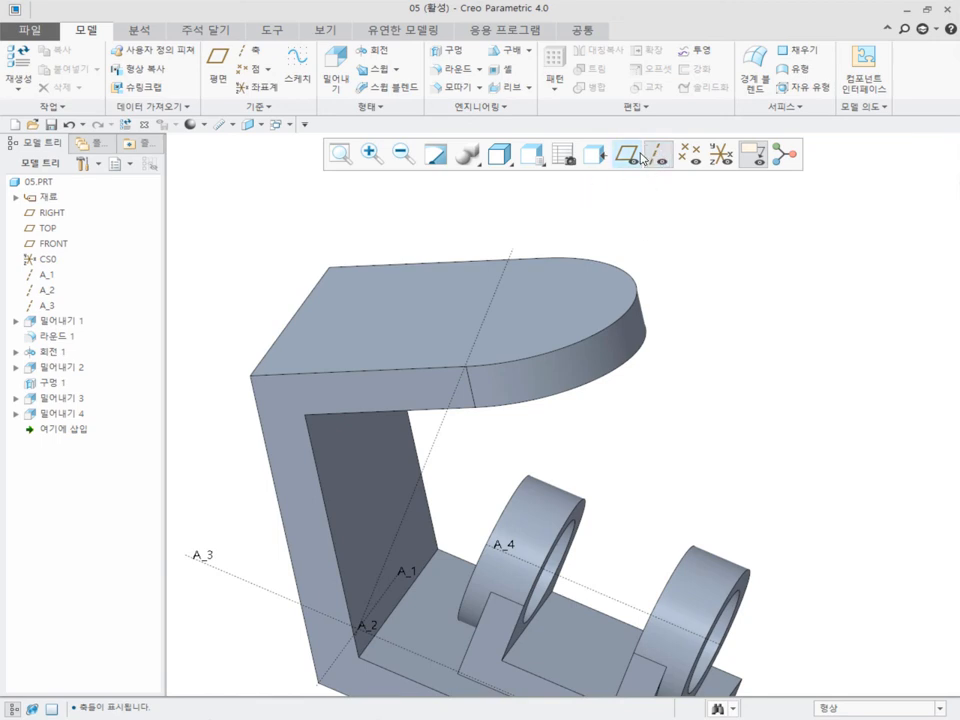
click(249, 49)
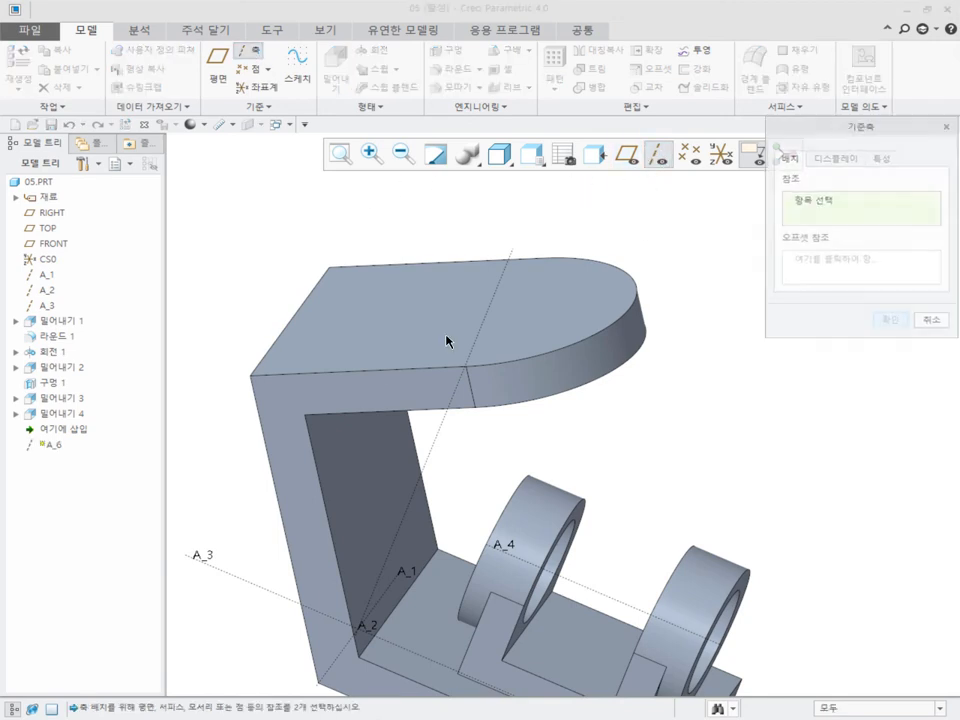
click(585, 368)
click(907, 323)
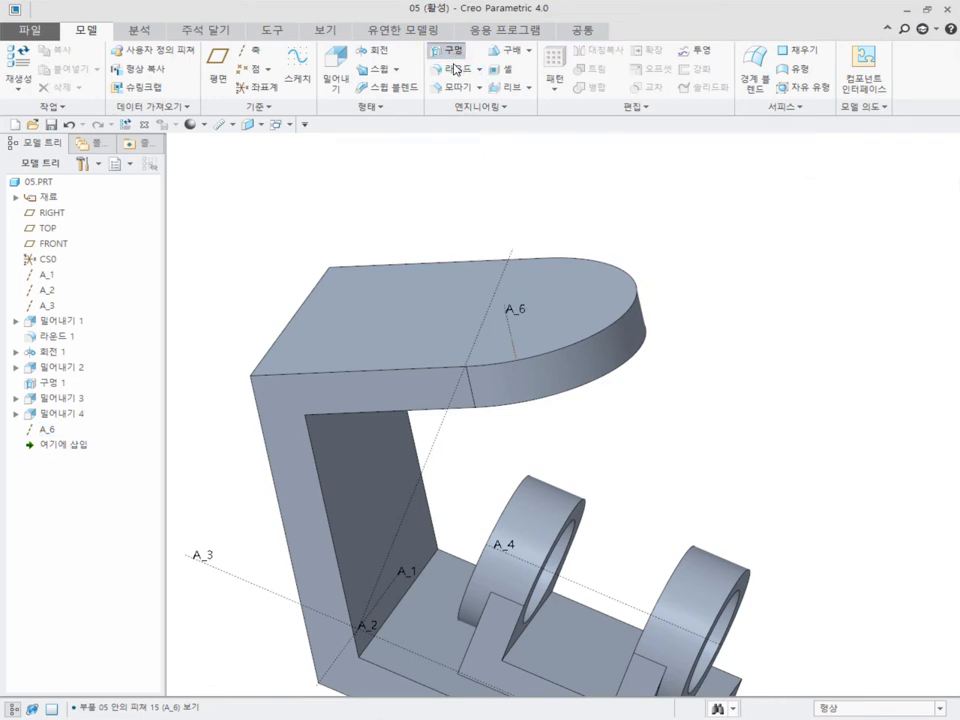
Start a hole placed coaxially on the rounded end's axis, with the upper plate's outer face as the placement surface
click(457, 56)
click(518, 330)
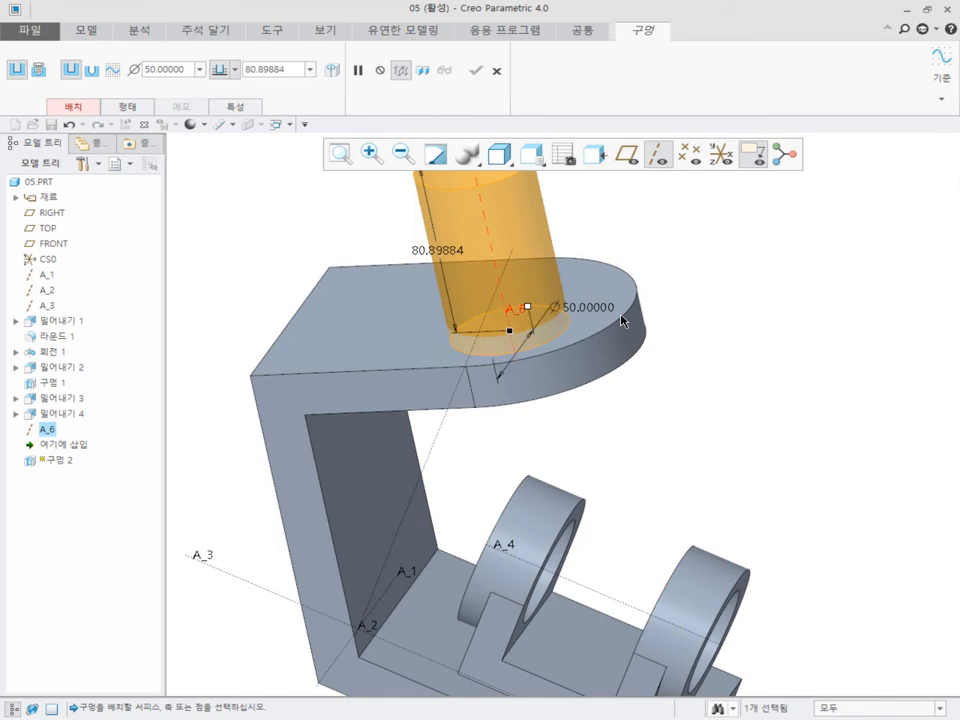
ctrl+click(568, 276)
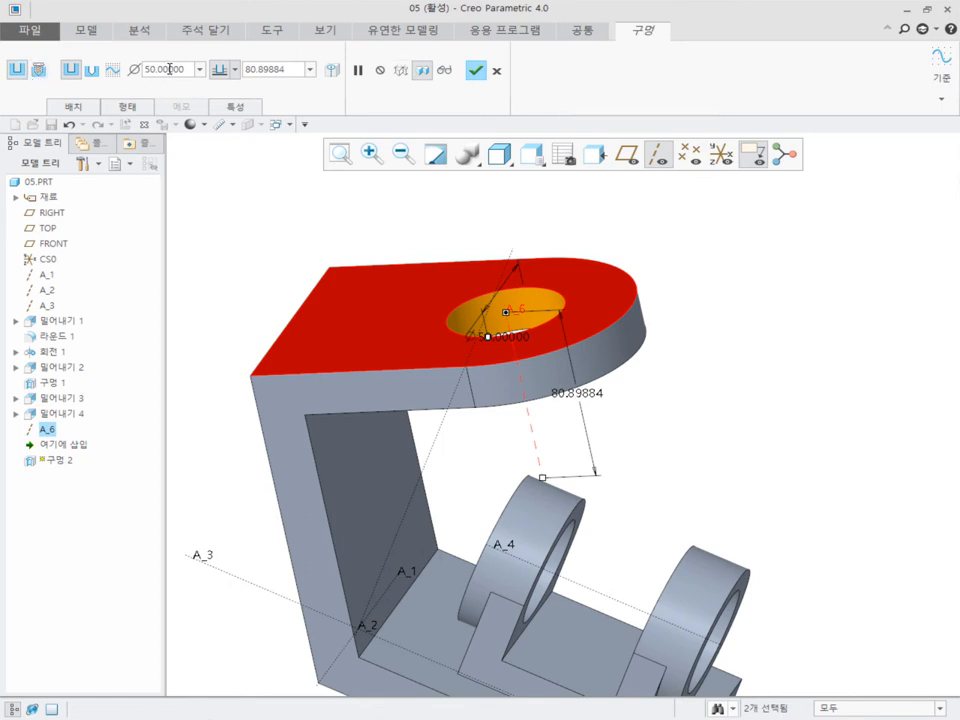
Use the standard hole profile with a counterbore and end the hole at the upper plate's inner face
click(92, 72)
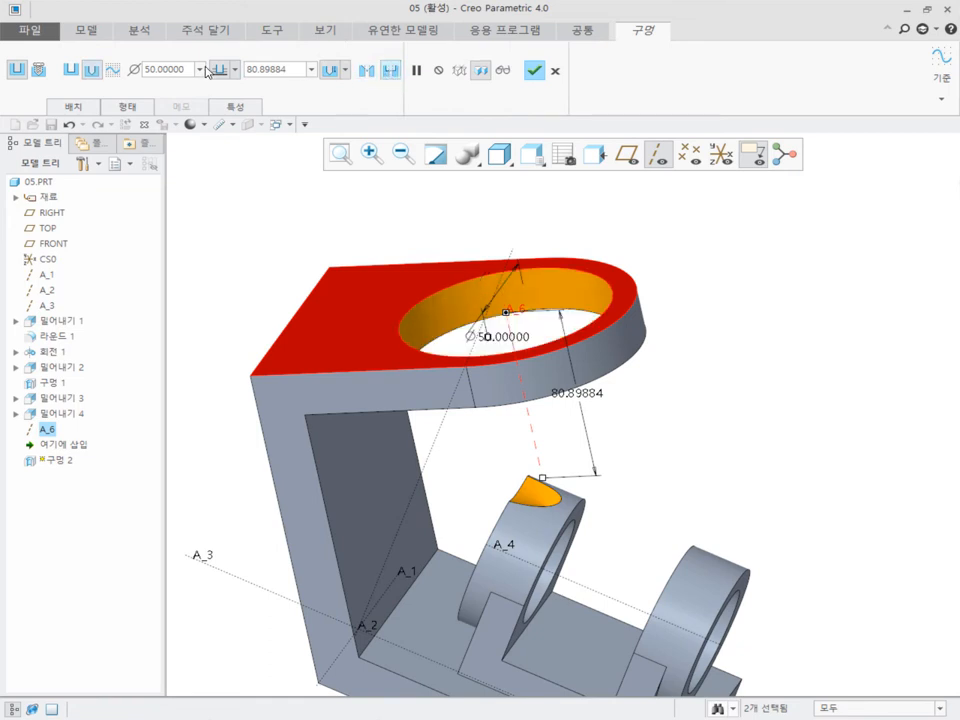
click(236, 70)
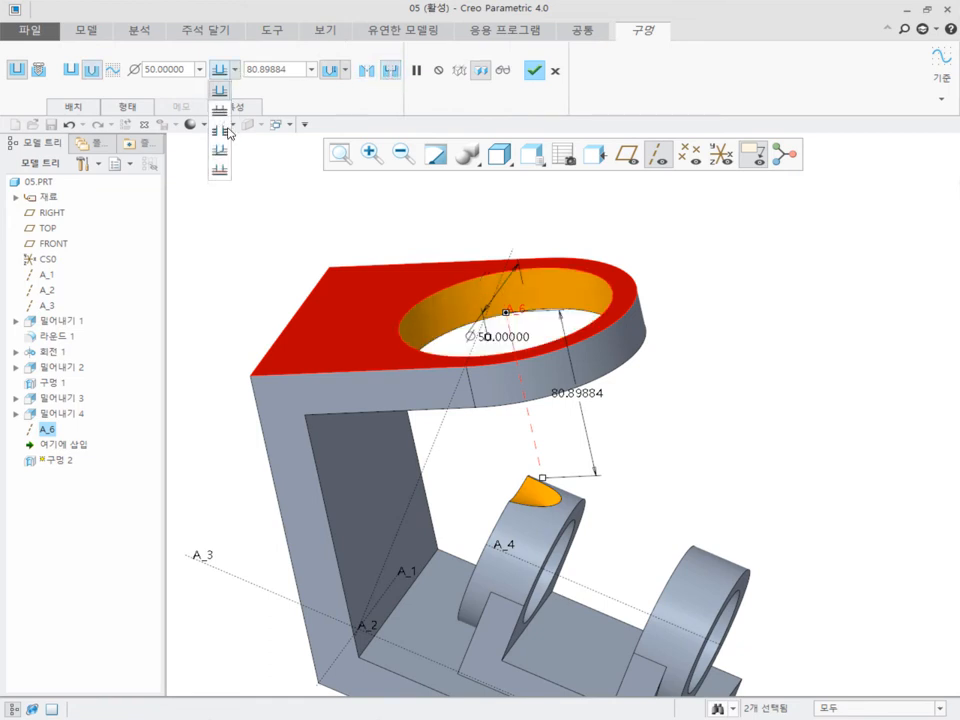
click(225, 171)
middle_drag(330, 270, 362, 282)
click(370, 288)
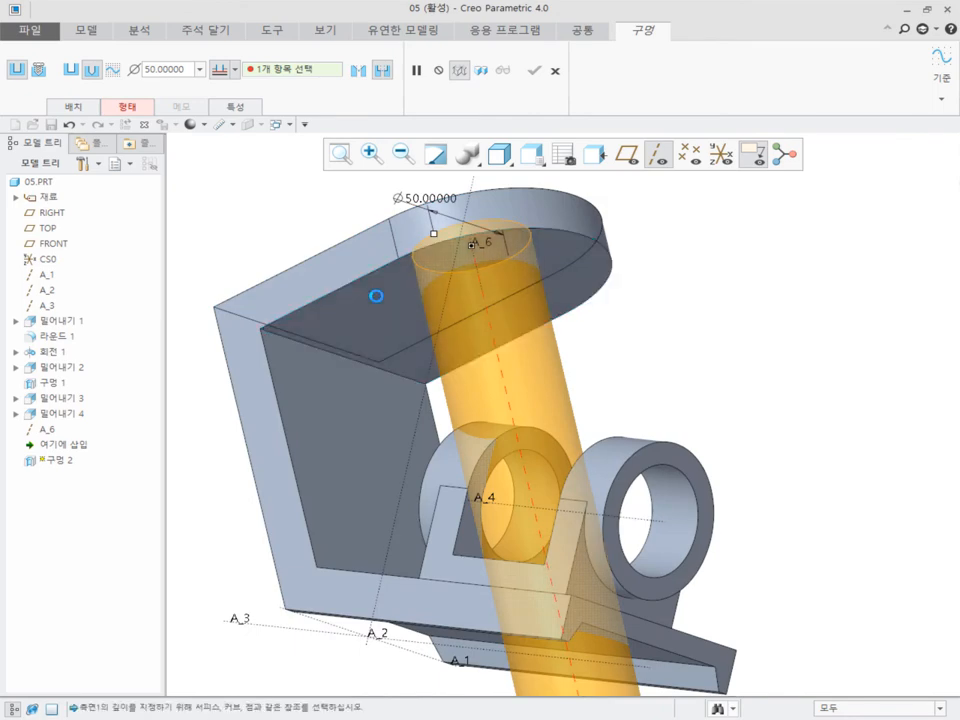
middle_drag(450, 295, 516, 364)
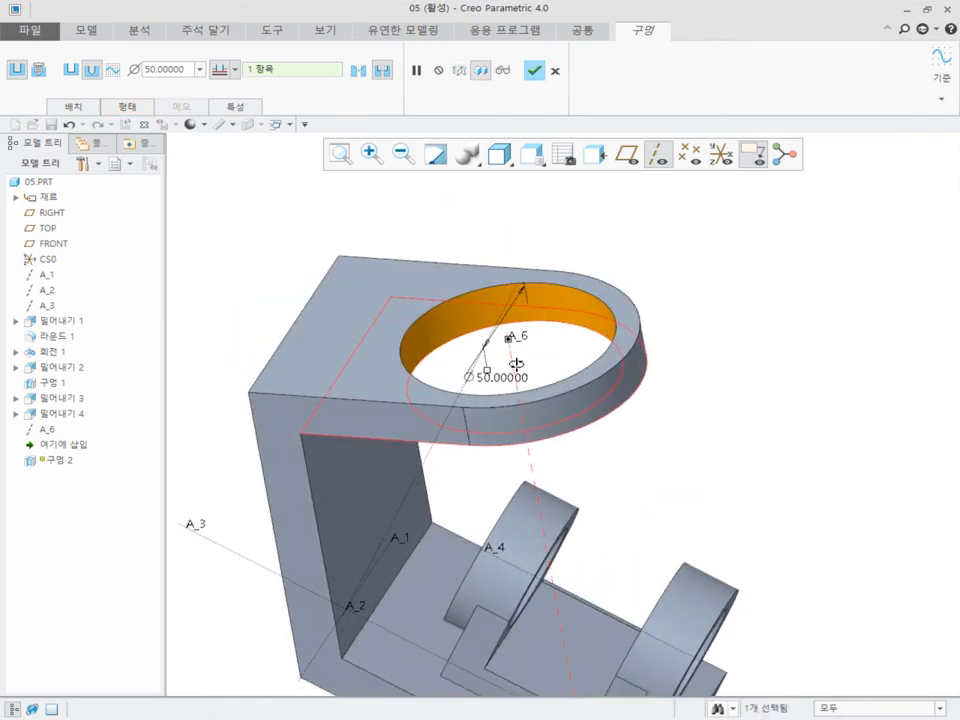
Set the hole diameter to 30, the counterbore diameter to 50 and its depth to 10, and complete the hole
click(125, 106)
double_click(162, 237)
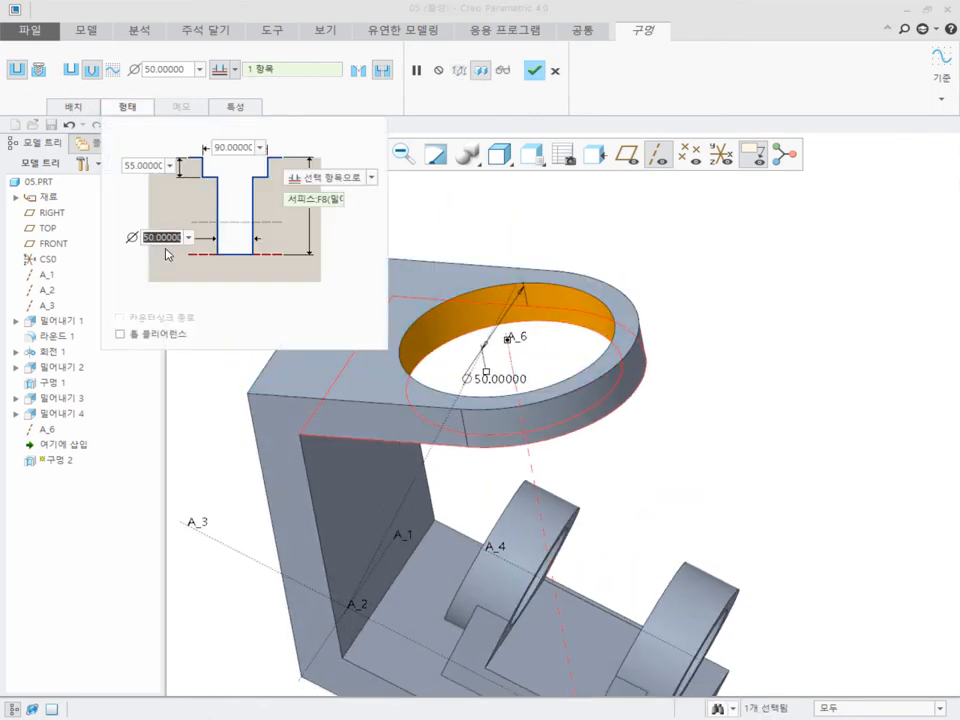
text(30)
key(Return)
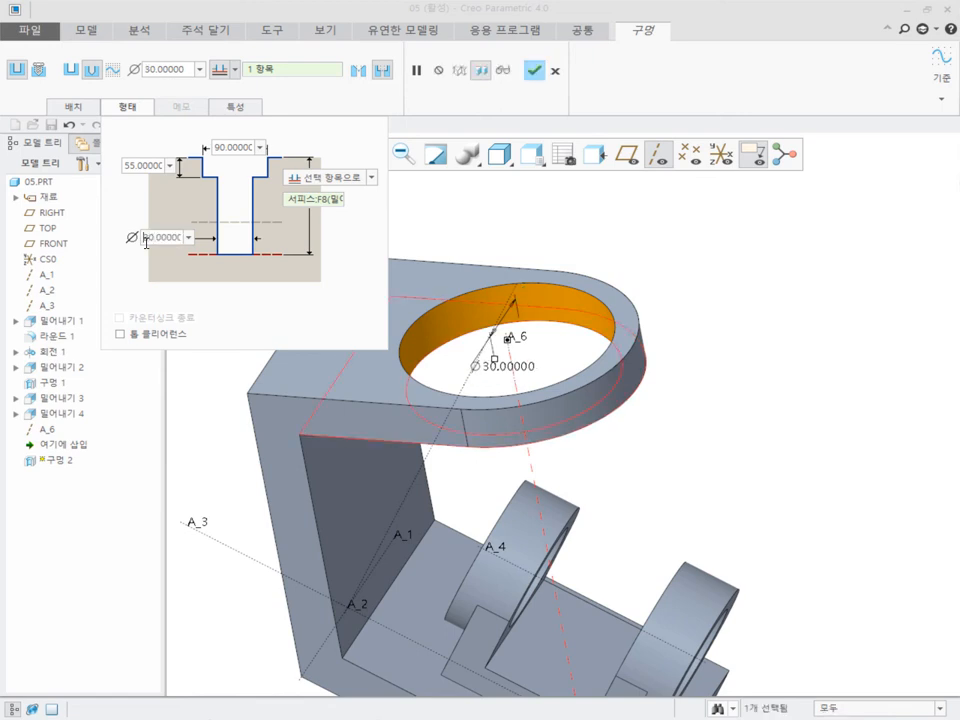
double_click(235, 150)
text(50)
key(Return)
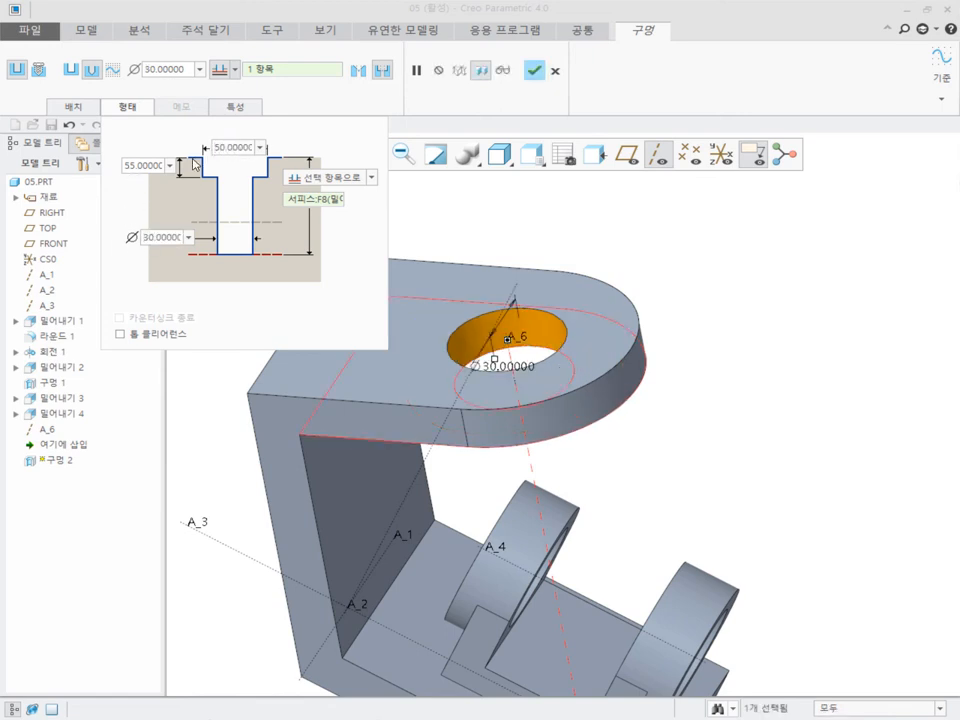
double_click(150, 165)
text(10)
key(Return)
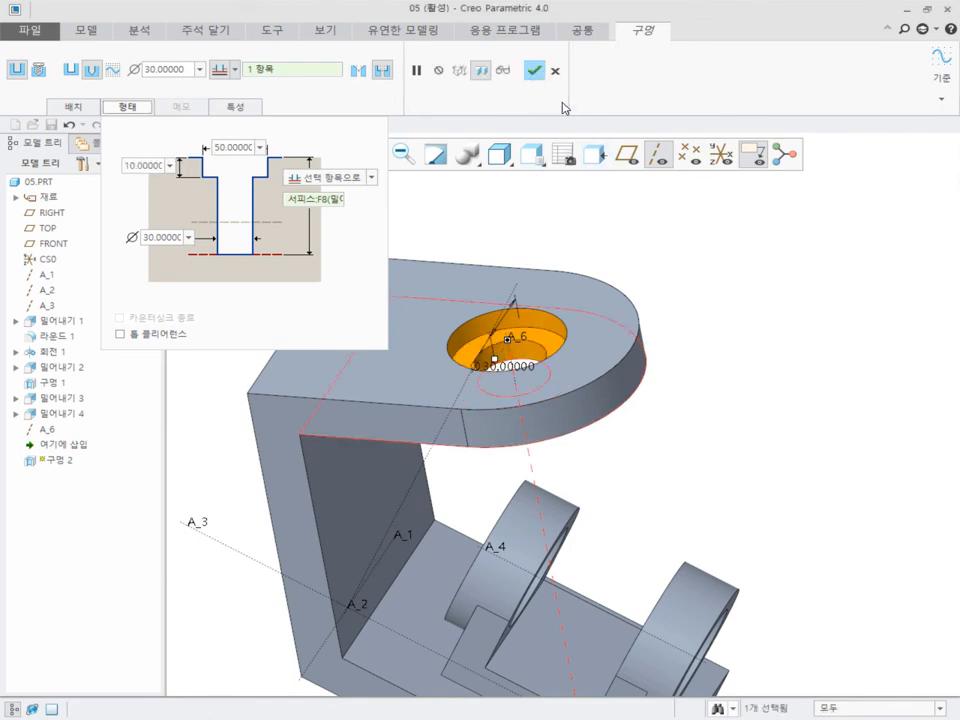
click(534, 70)
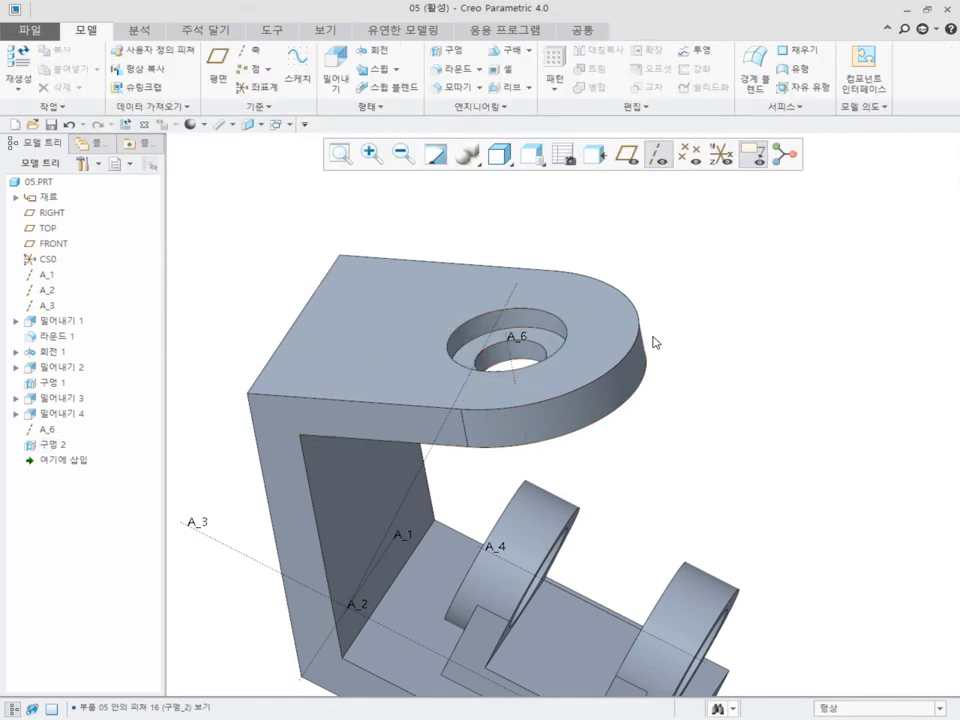
Hide the datum axes and start an extrusion sketch on the upper plate's outer face
click(659, 156)
middle_drag(659, 160, 523, 454)
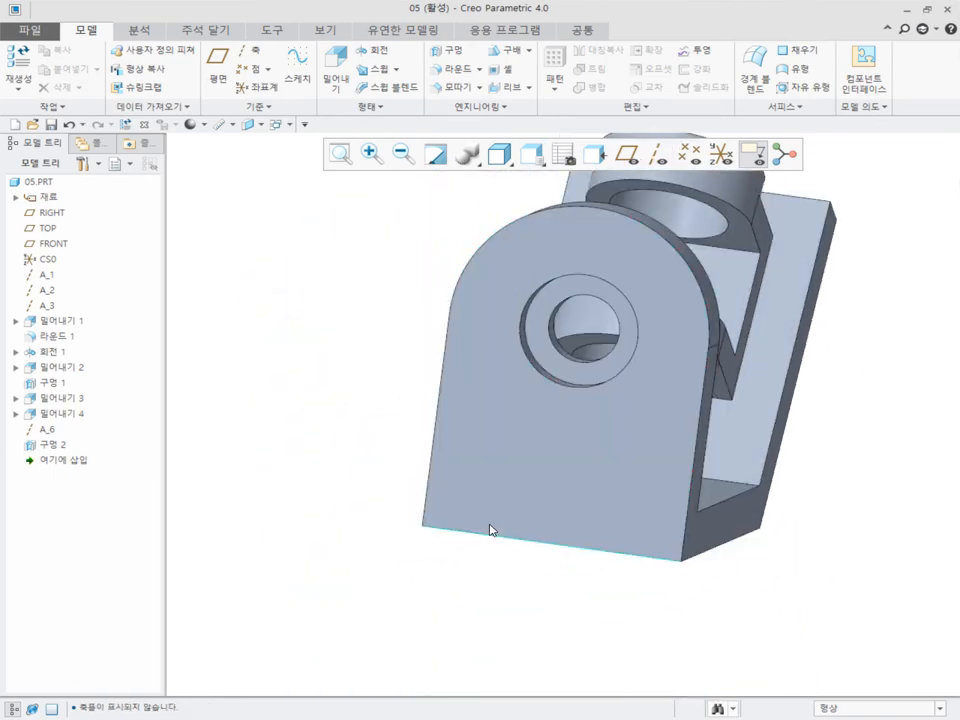
middle_drag(490, 530, 362, 411)
middle_drag(491, 439, 553, 476)
click(584, 445)
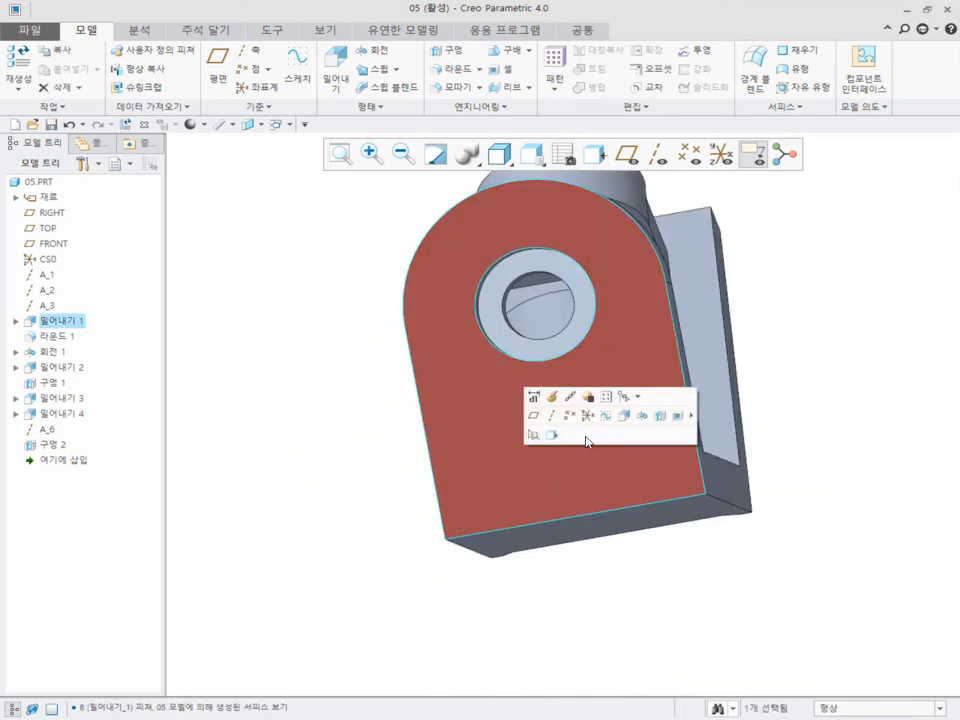
click(623, 416)
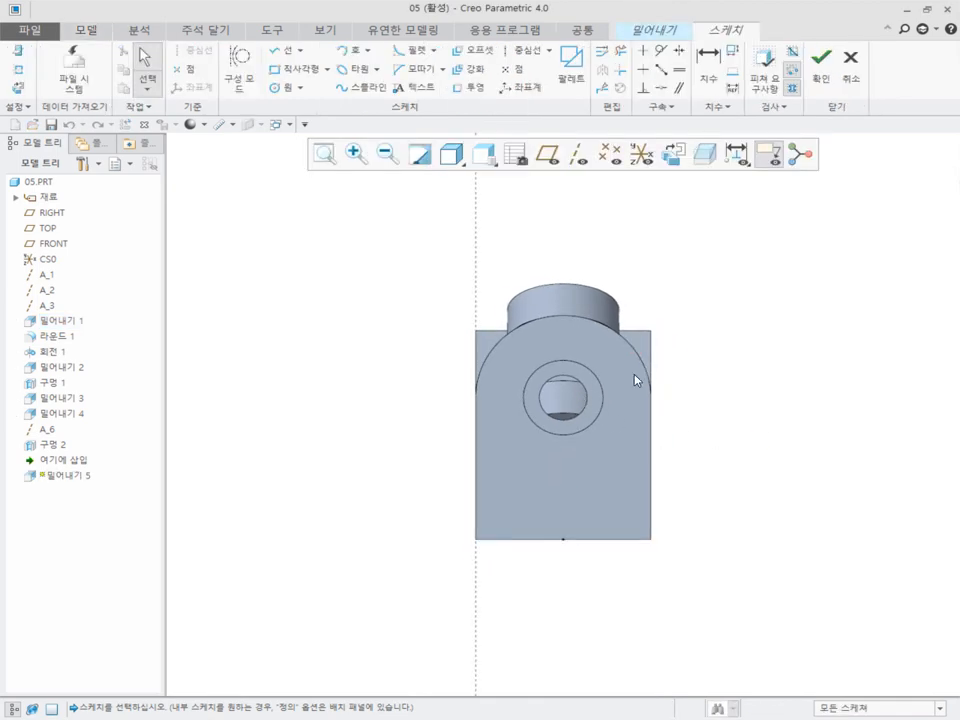
Show the datum planes and add the FRONT plane as a sketch reference
click(548, 153)
scroll(557, 335, up, 2)
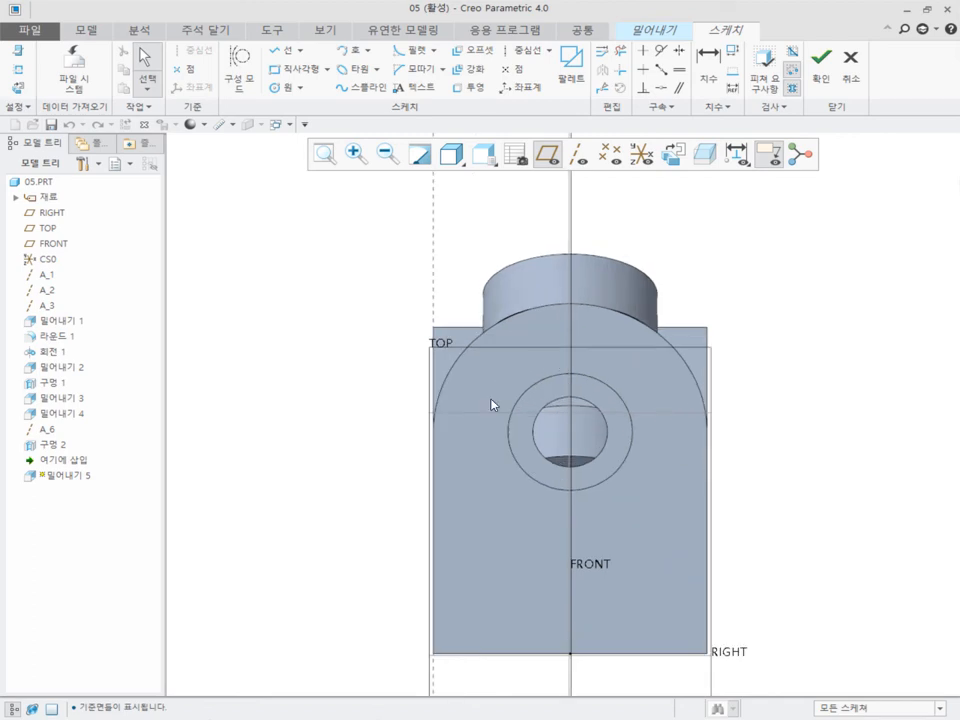
scroll(491, 403, down, 3)
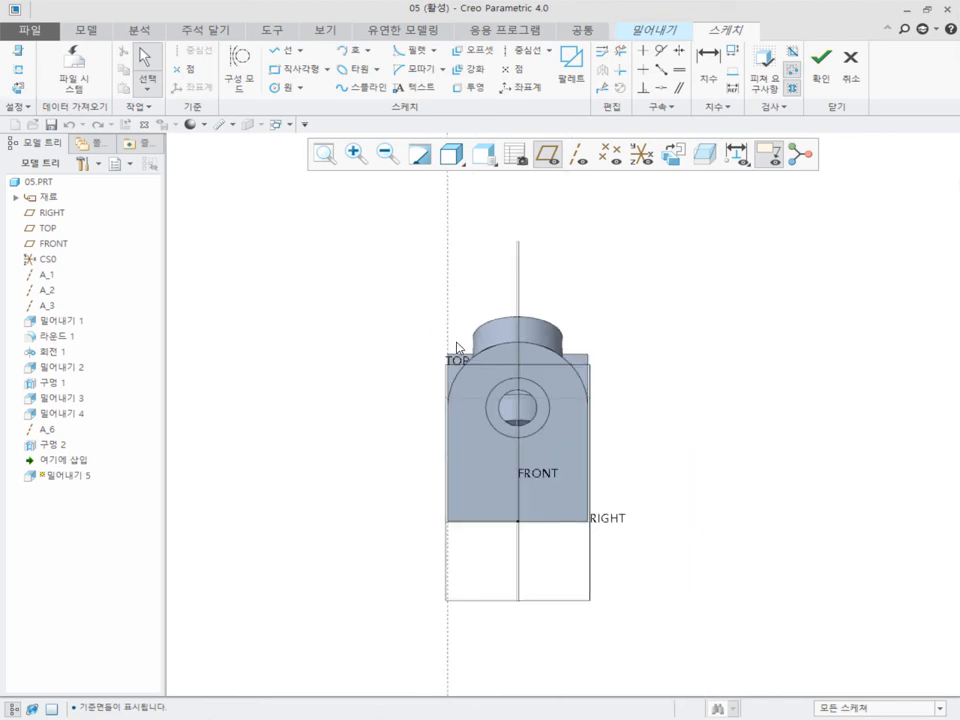
click(17, 72)
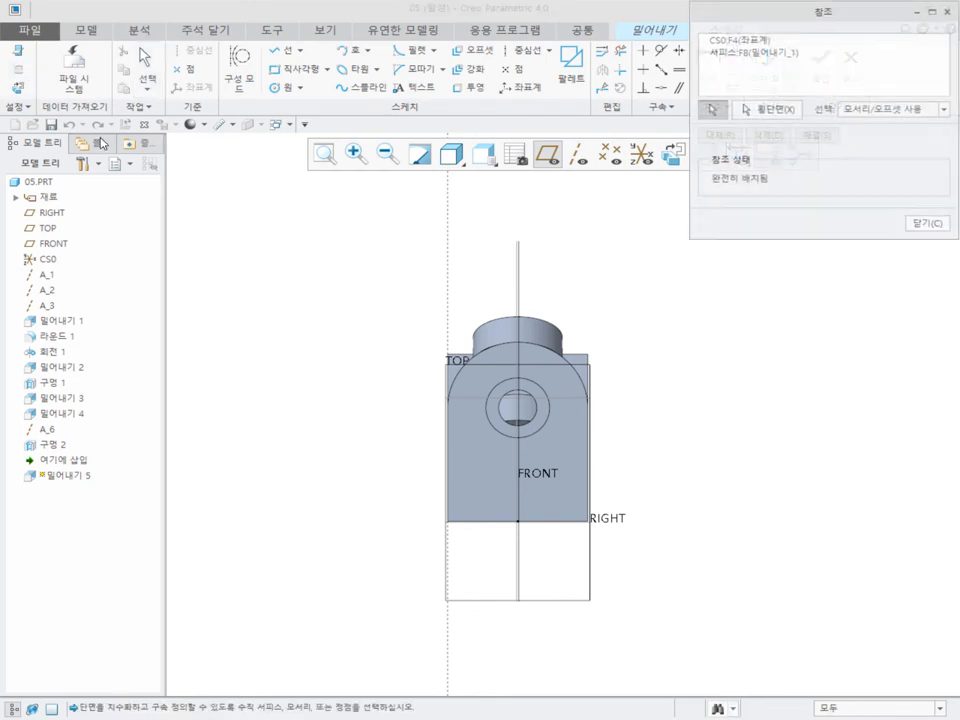
click(522, 303)
click(926, 222)
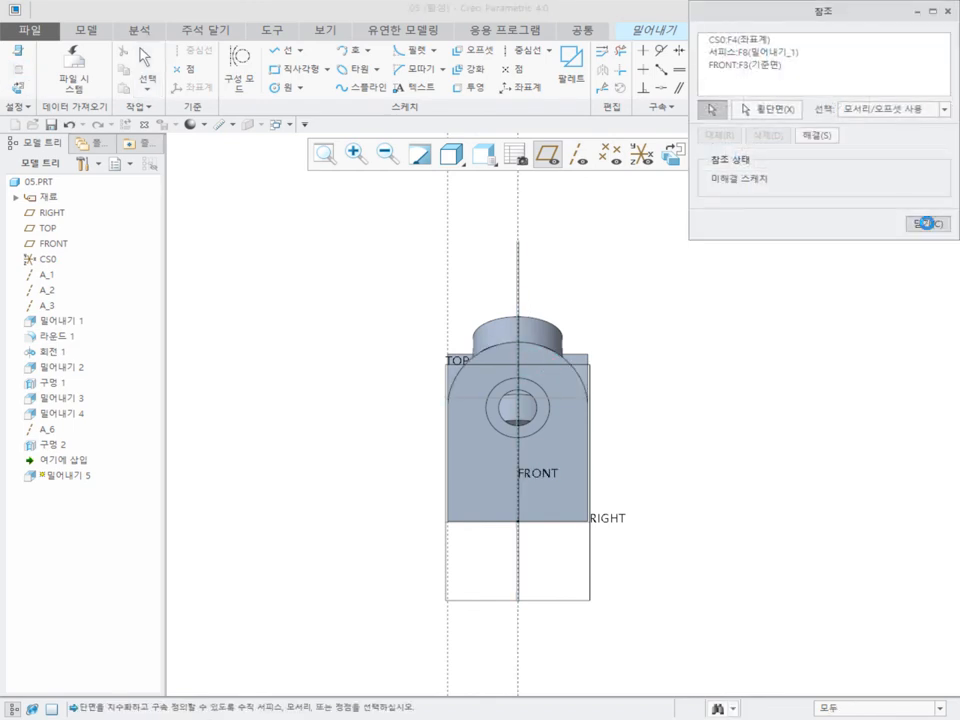
Draw a vertical centerline along the FRONT plane reference
click(510, 50)
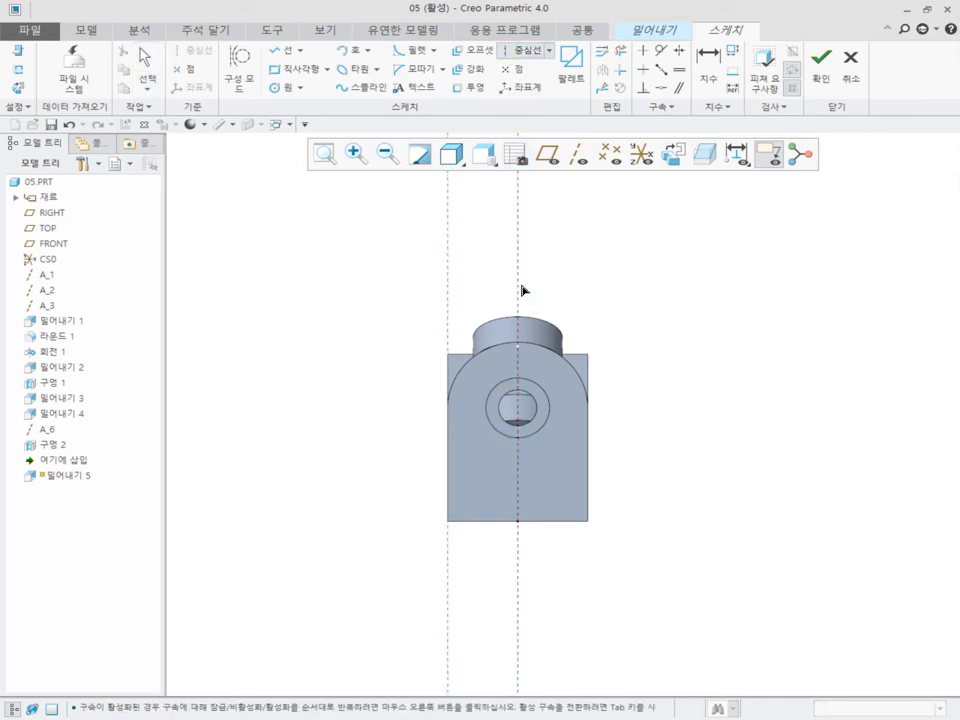
click(520, 286)
click(520, 490)
middle_click(527, 558)
scroll(505, 545, down, 5)
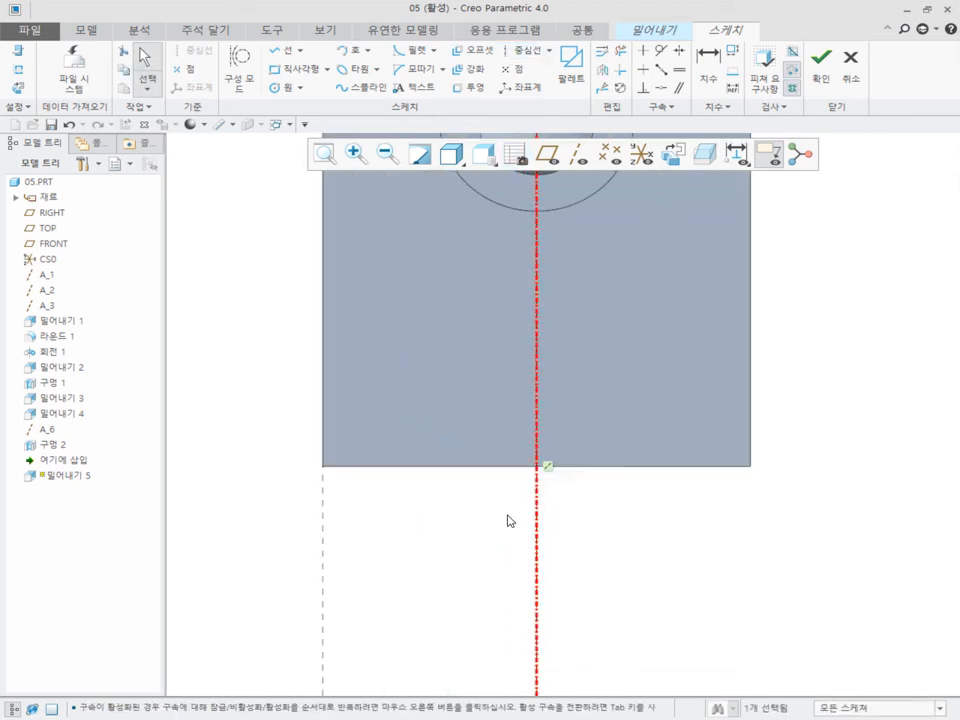
Draw a second vertical centerline about 31.3 to the left of the middle one
click(527, 50)
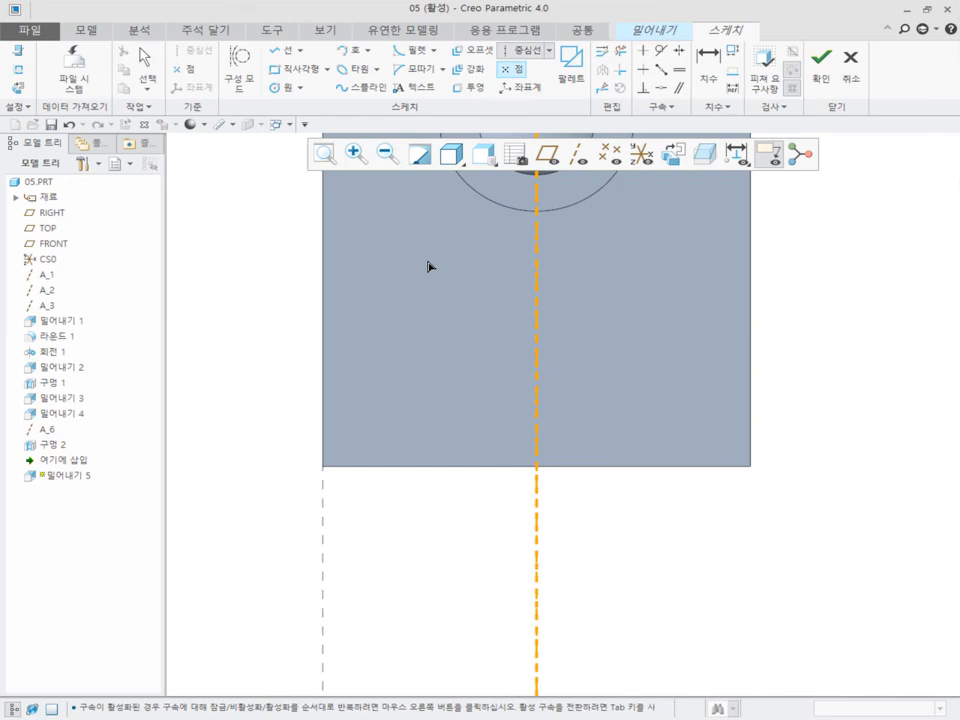
click(412, 400)
click(414, 474)
middle_click(513, 485)
scroll(448, 473, down, 3)
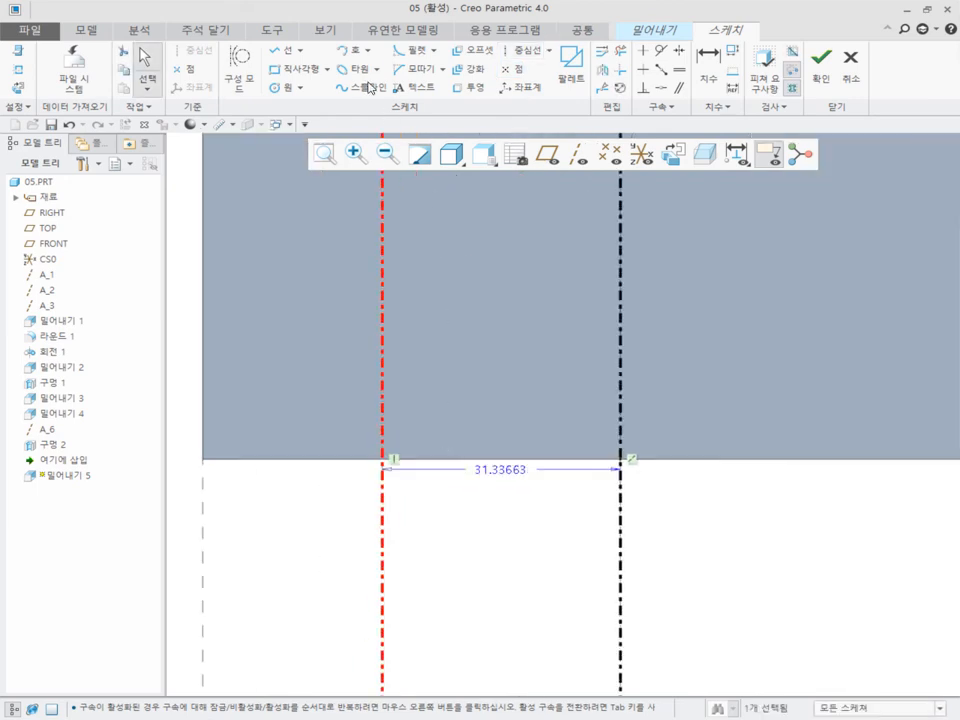
Draw a closed trapezoid around the left centerline with its base on the plate's lower edge, about 10.8 wide on top and 7.4 high
click(286, 51)
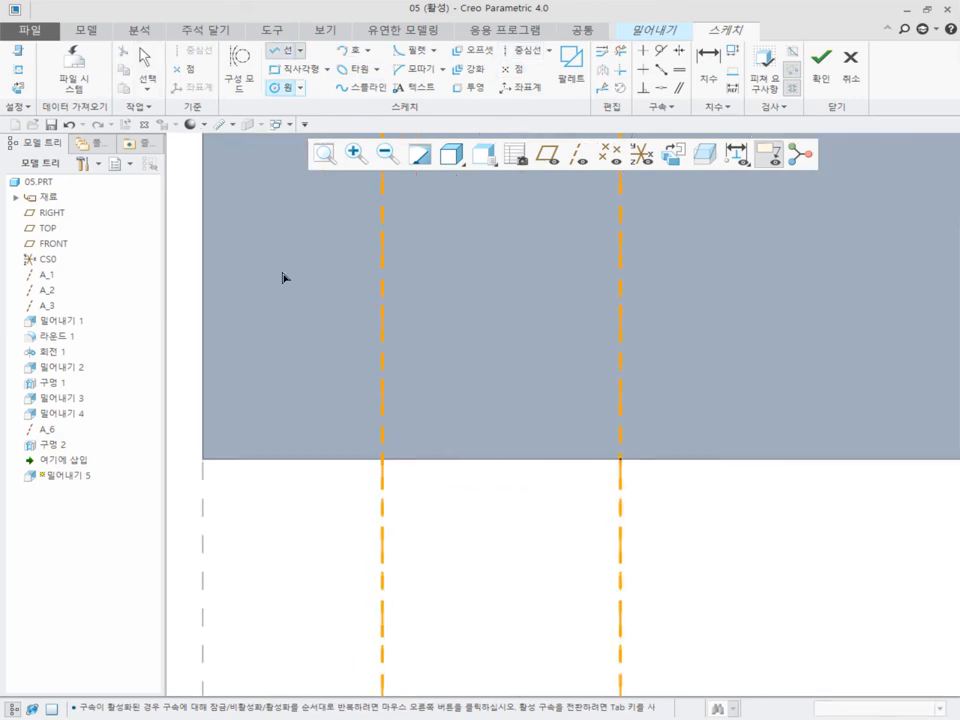
click(423, 406)
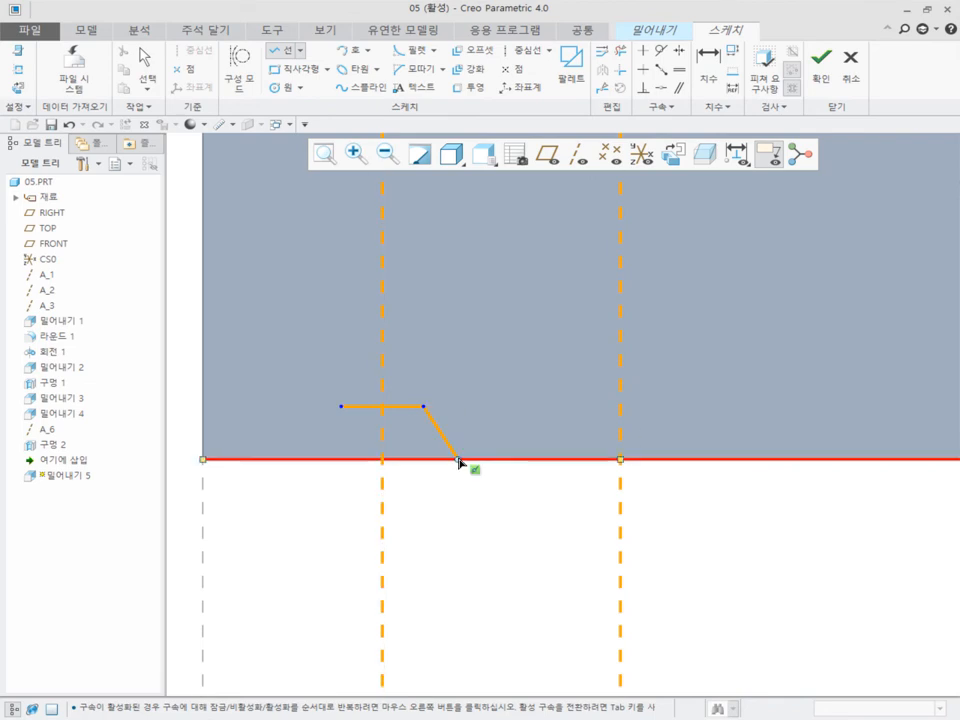
click(458, 460)
click(286, 459)
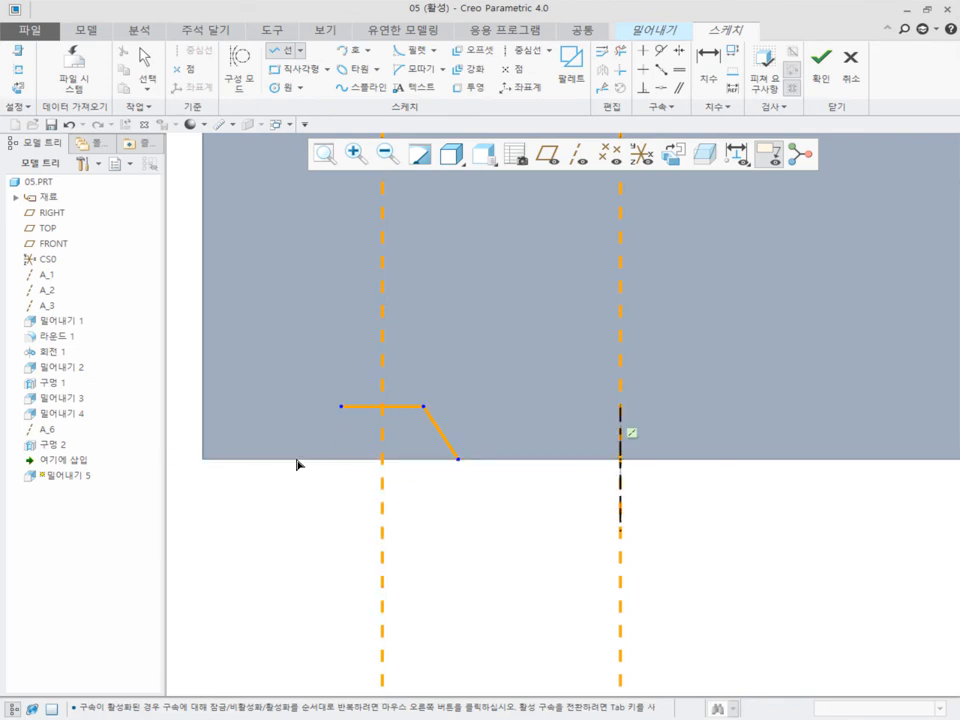
click(341, 406)
middle_click(501, 557)
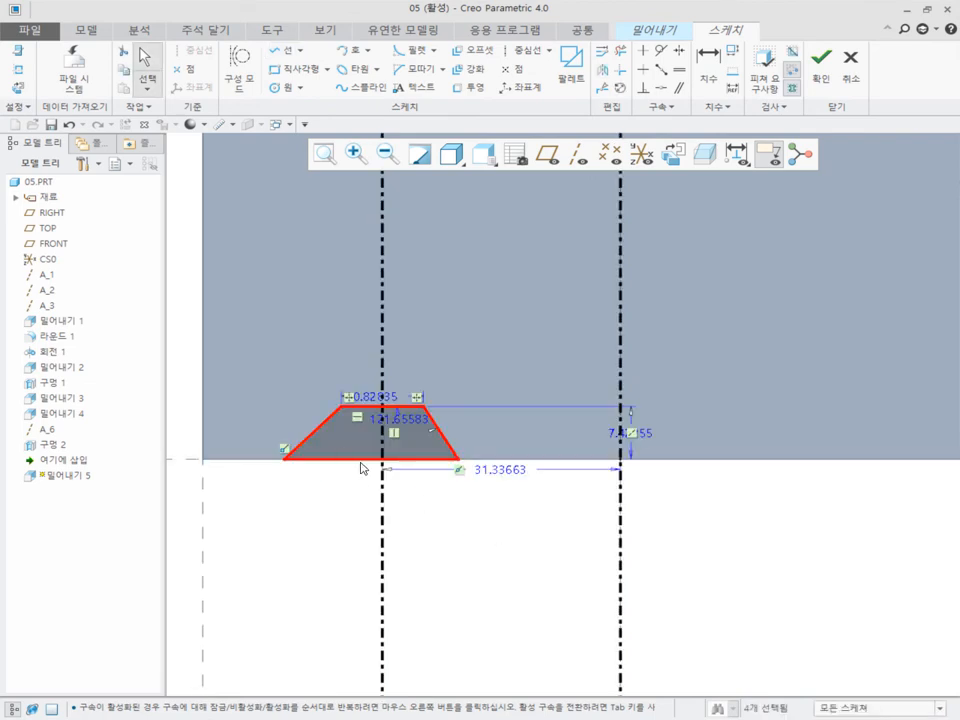
Set the trapezoid's top width to 10 and dimension its base at 20
double_click(399, 404)
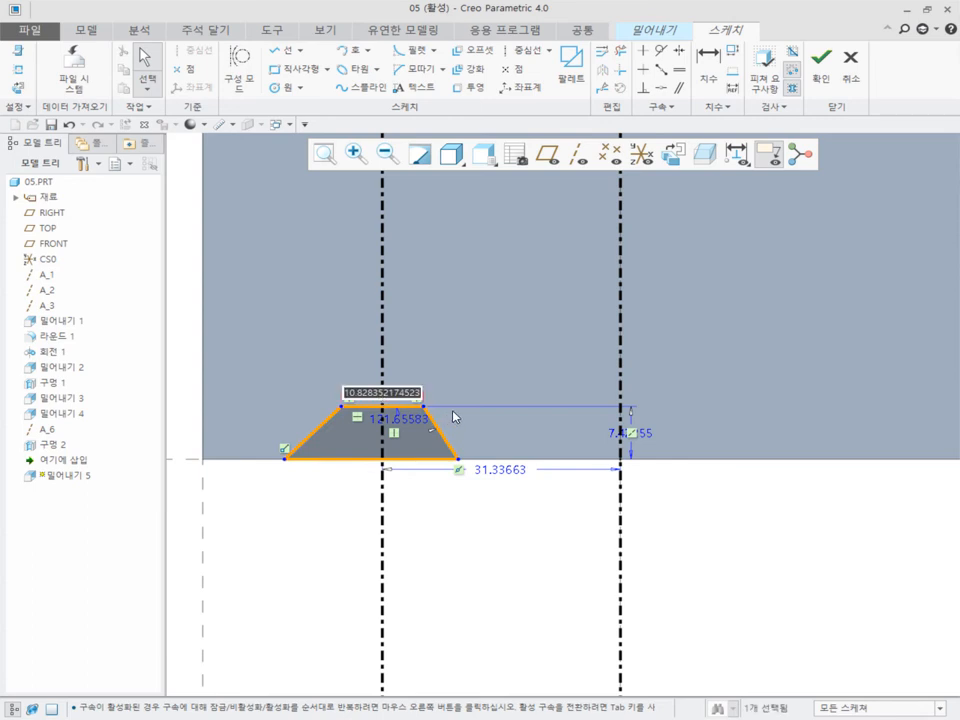
text(10)
key(Return)
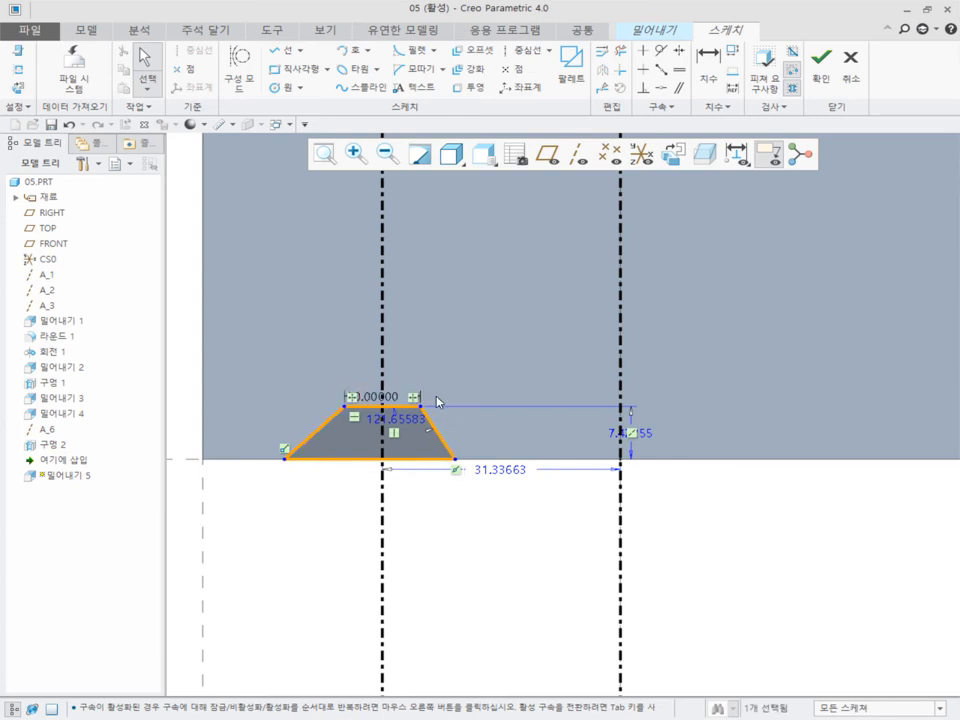
click(708, 60)
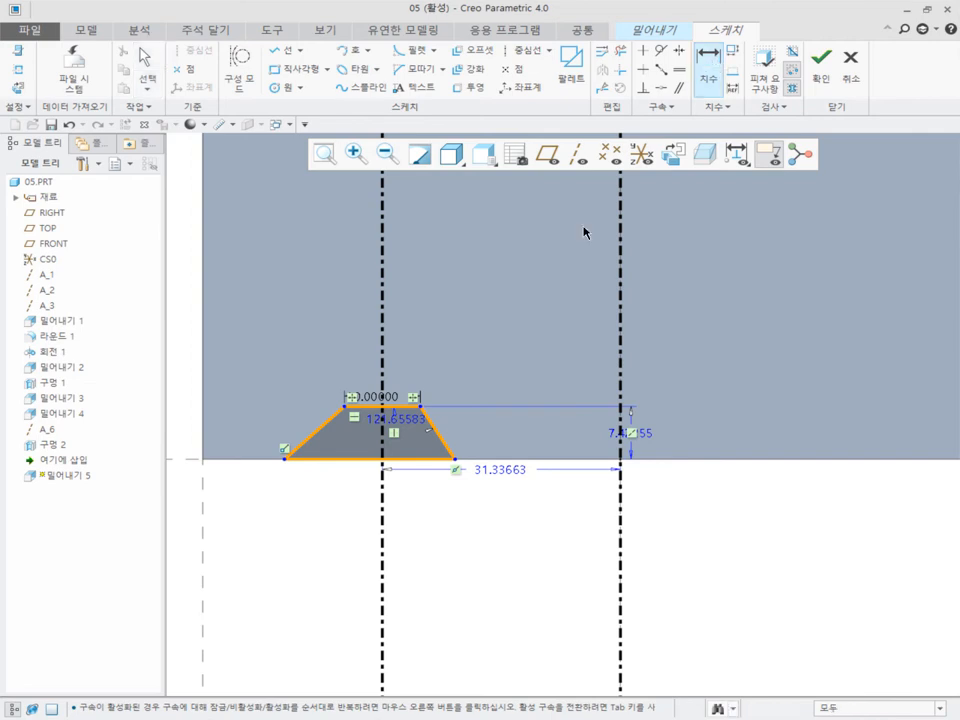
middle_click(348, 490)
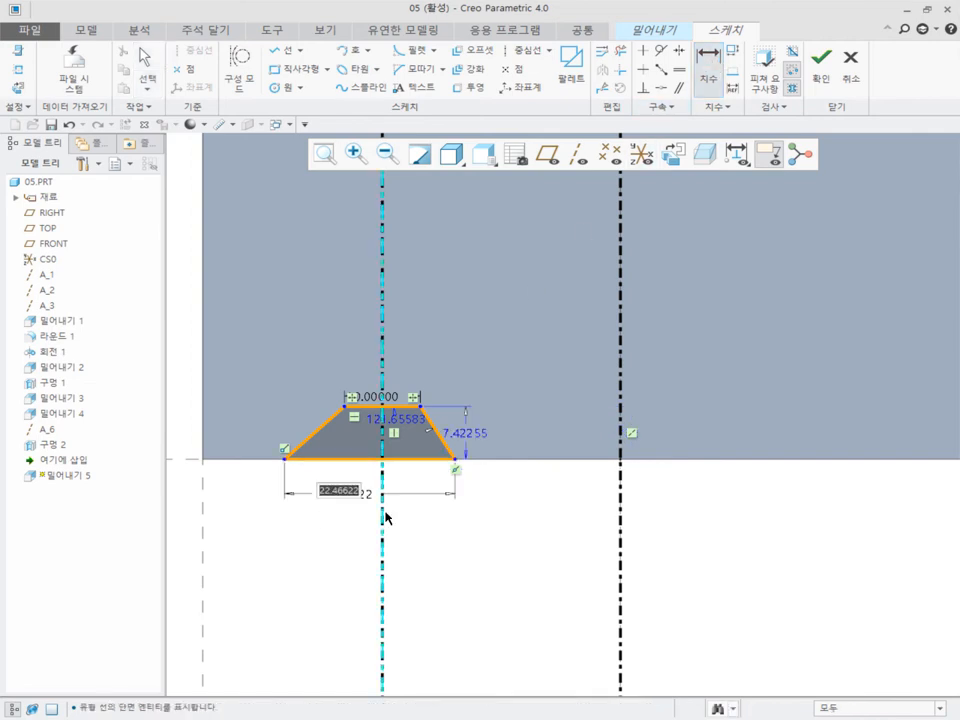
text(20)
key(Return)
Set the trapezoid's height to 5
scroll(310, 410, up, 2)
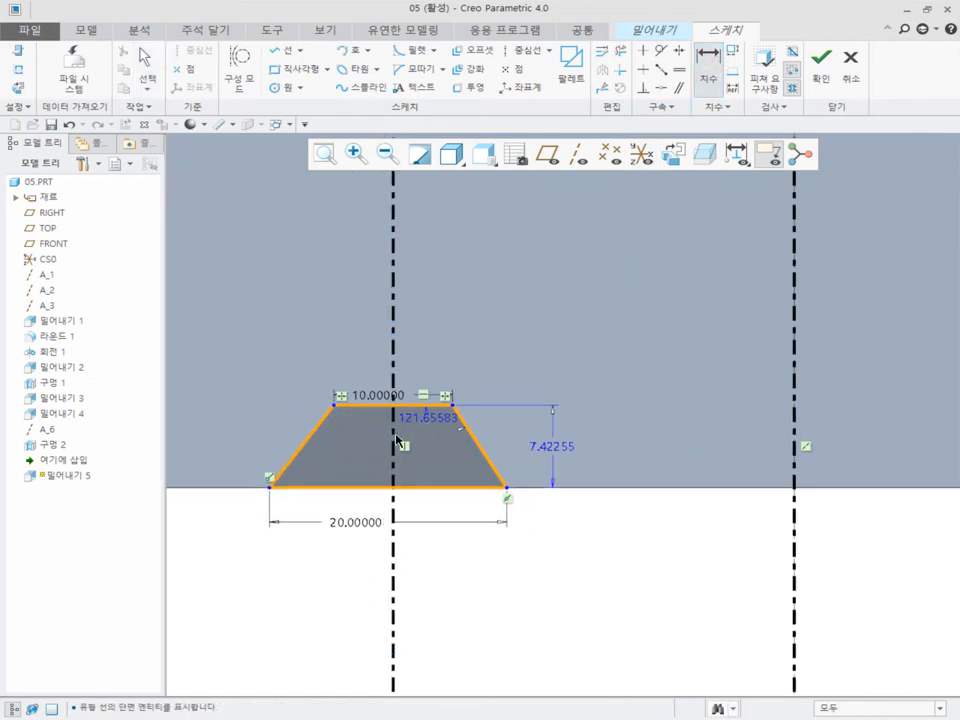
scroll(419, 446, up, 1)
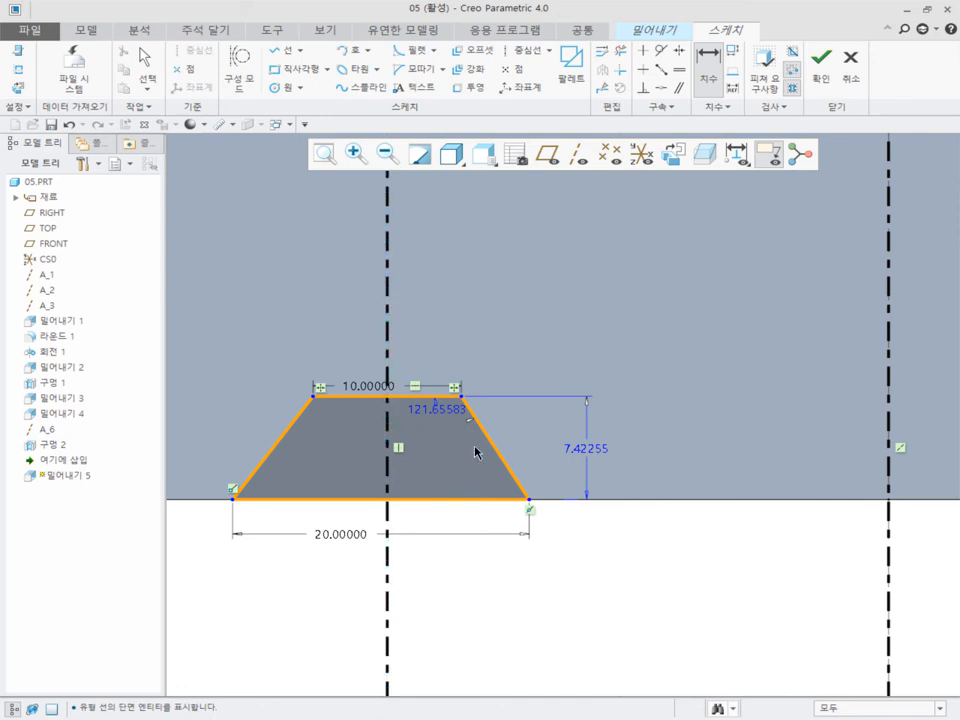
middle_click(588, 453)
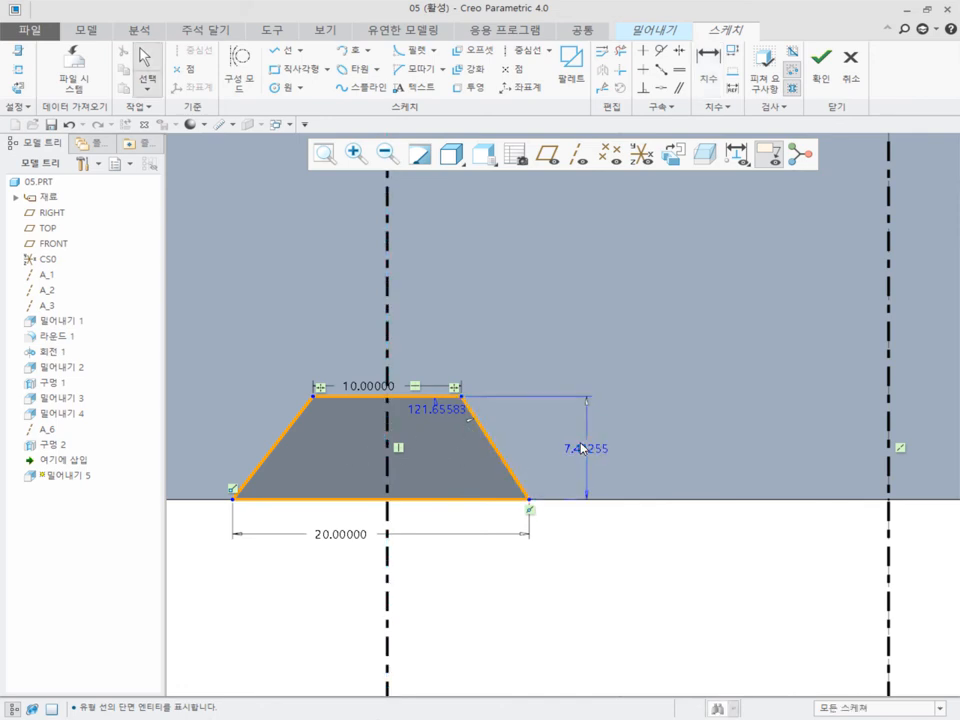
double_click(583, 450)
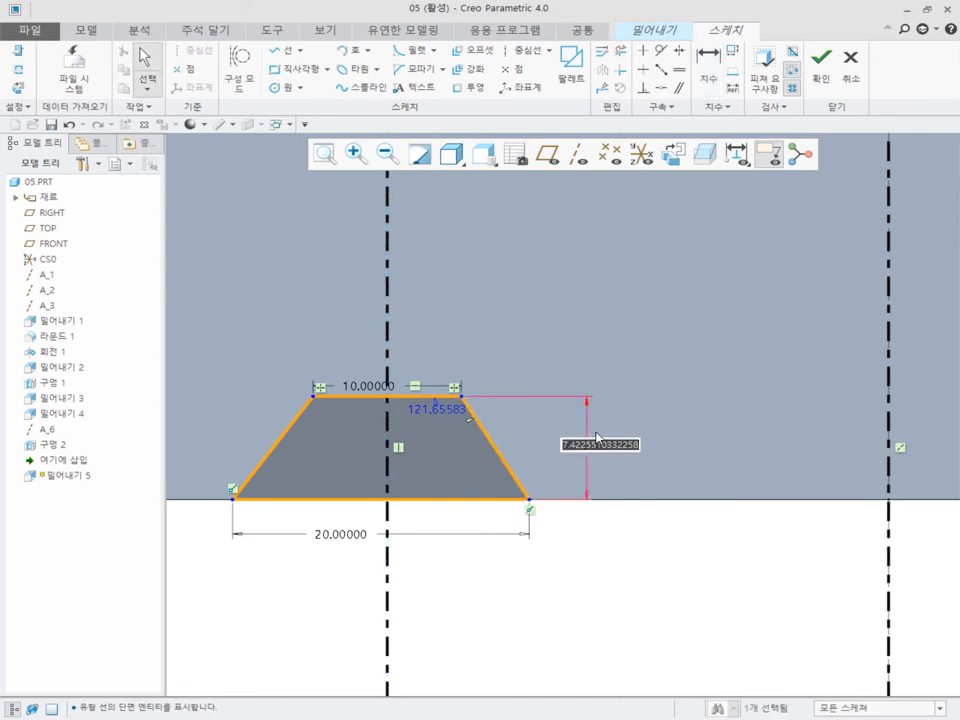
text(5)
key(Return)
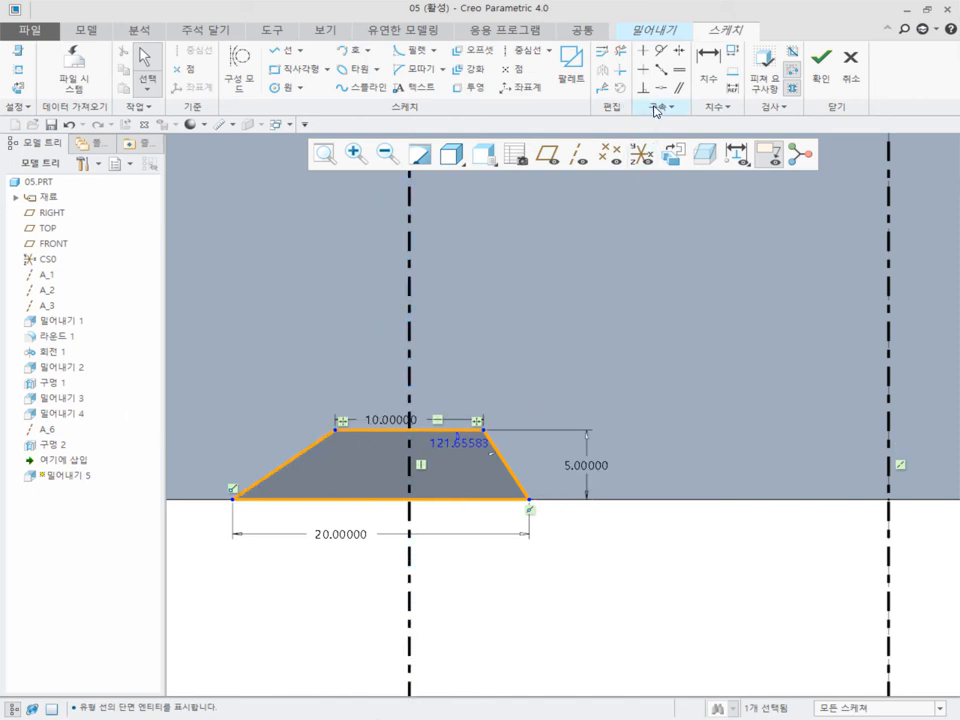
Constrain the two base corners of the trapezoid to be symmetric about the left centerline
click(682, 51)
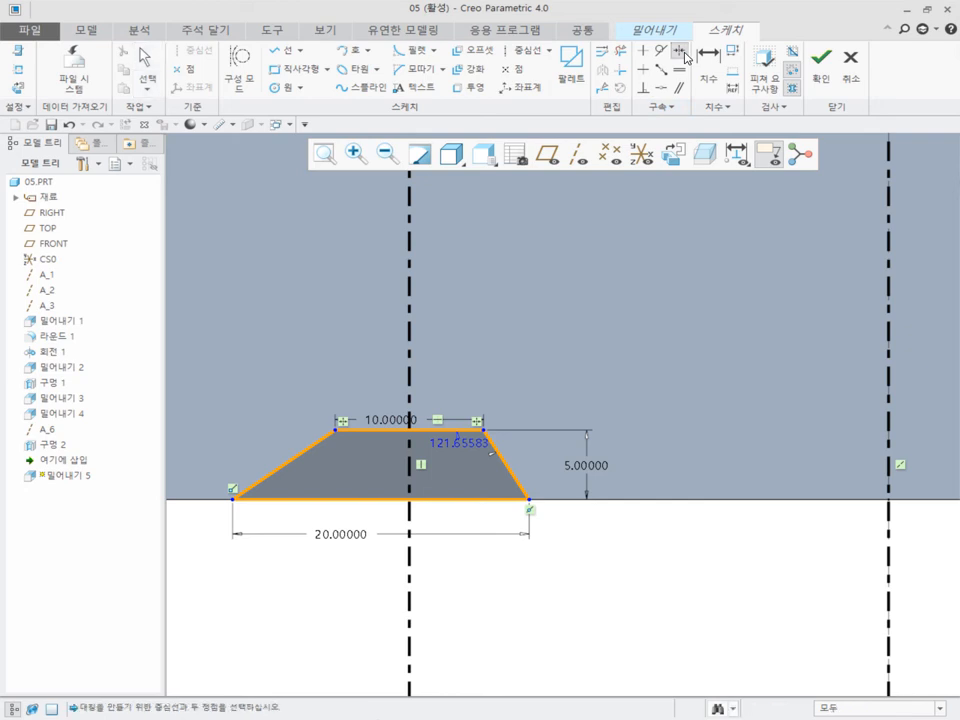
click(233, 498)
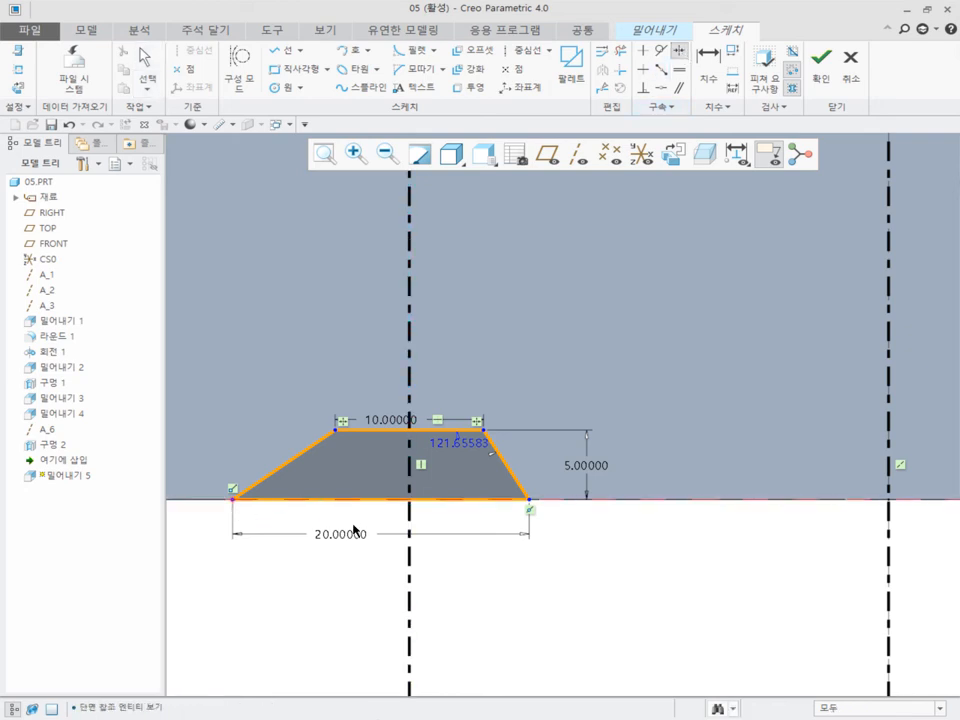
click(529, 502)
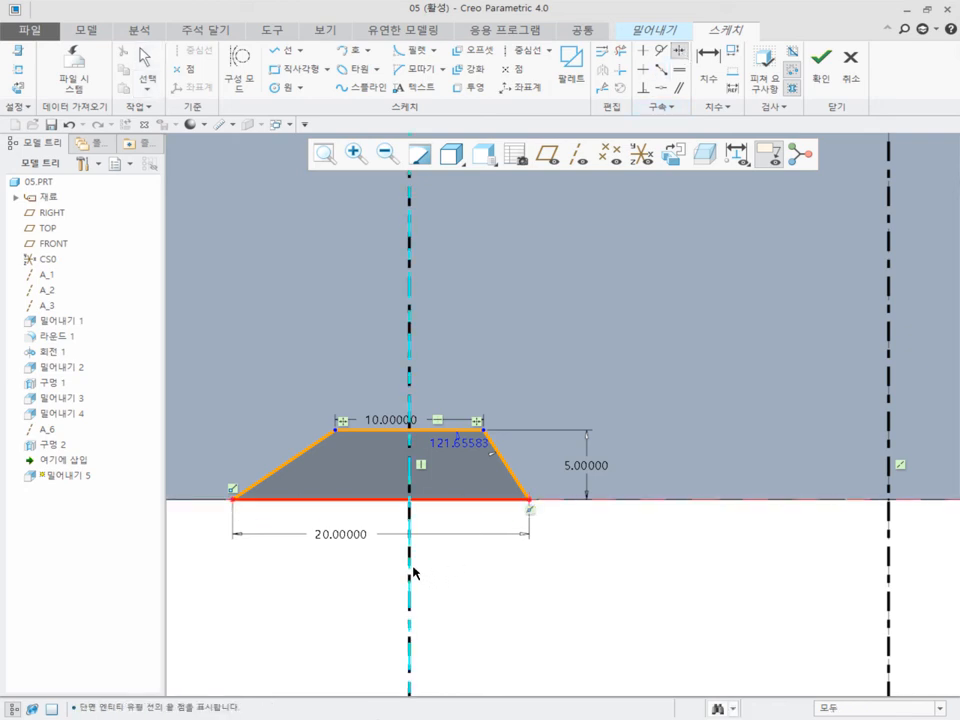
click(410, 572)
Dimension the distance between the trapezoid's centerline and the middle centerline
scroll(452, 534, down, 4)
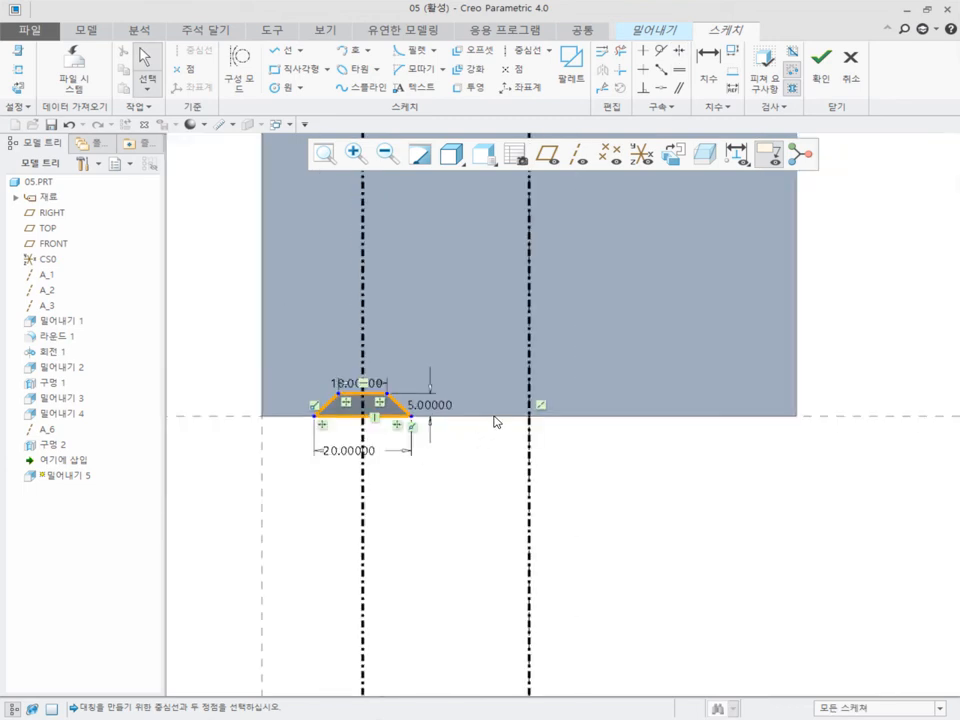
scroll(434, 400, down, 4)
scroll(431, 392, up, 3)
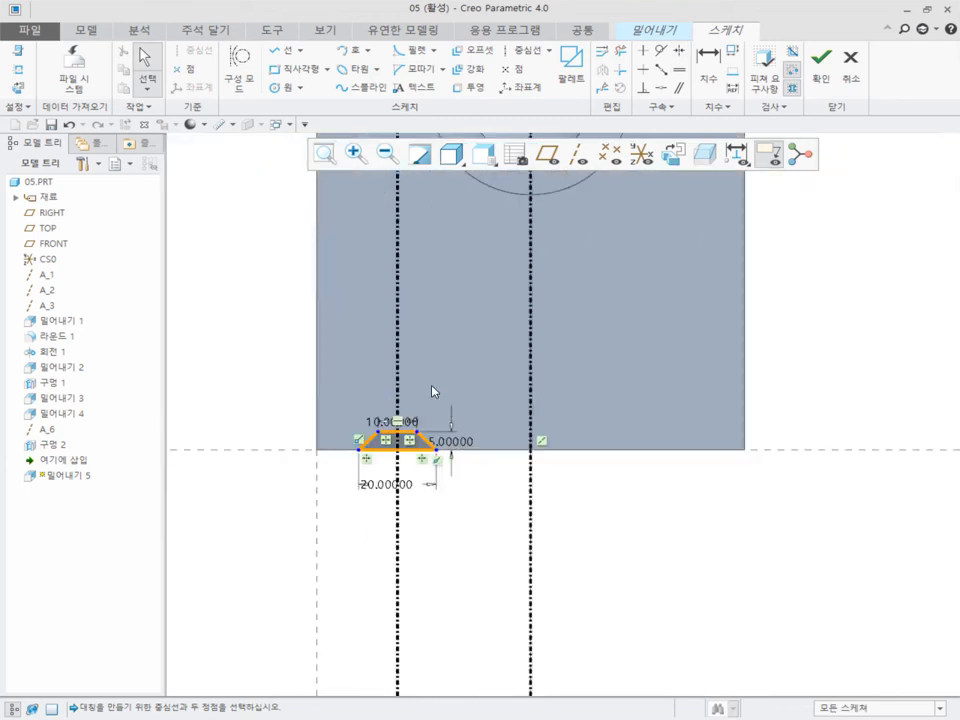
click(711, 60)
click(399, 491)
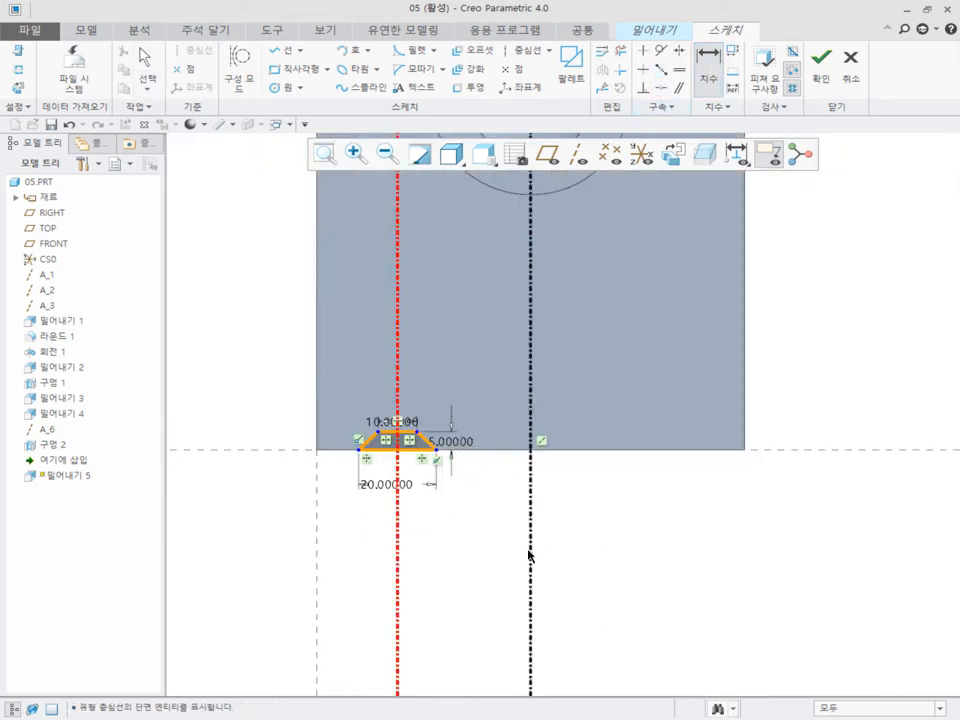
click(531, 557)
middle_click(495, 568)
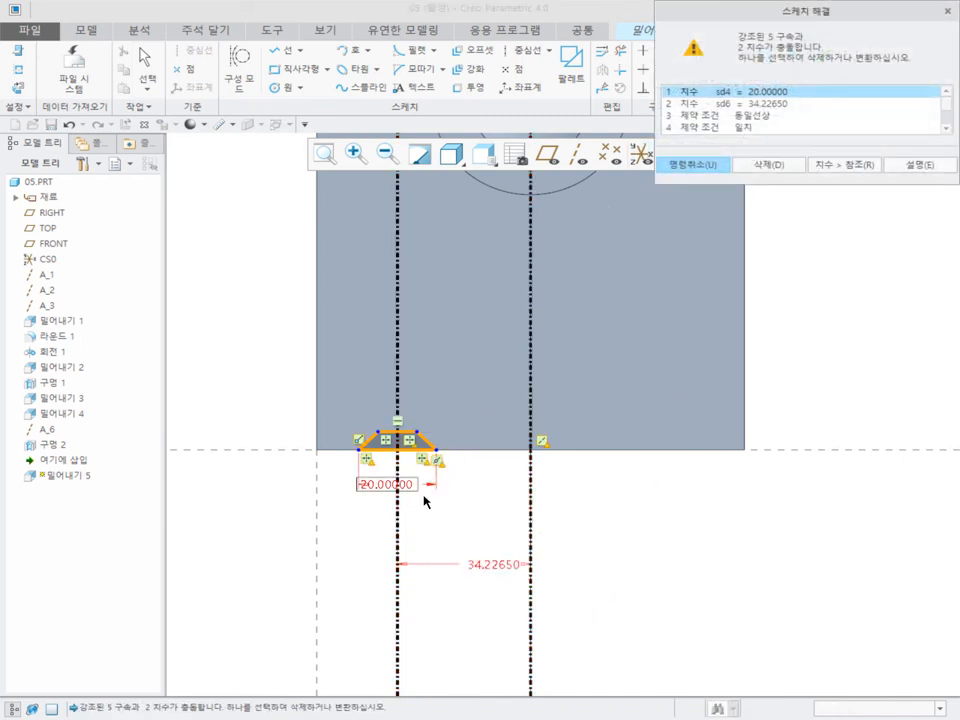
Resolve the sketch conflict by deleting the coincident constraint that ties the trapezoid's base to the plate edge
scroll(385, 382, up, 5)
scroll(390, 383, down, 5)
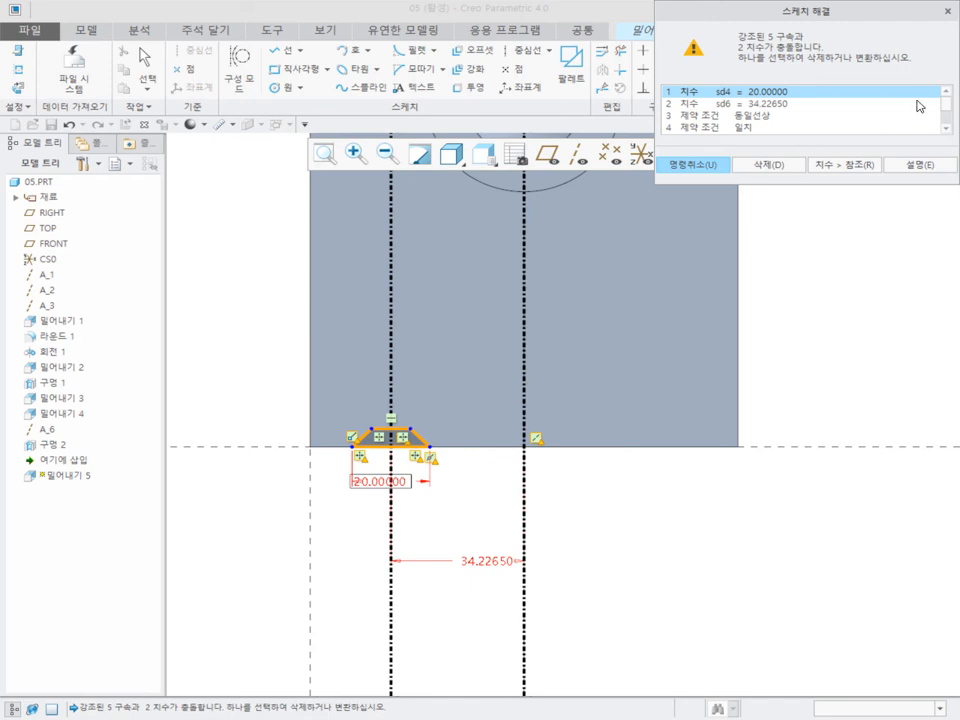
scroll(744, 116, down, 1)
scroll(757, 118, up, 1)
click(749, 127)
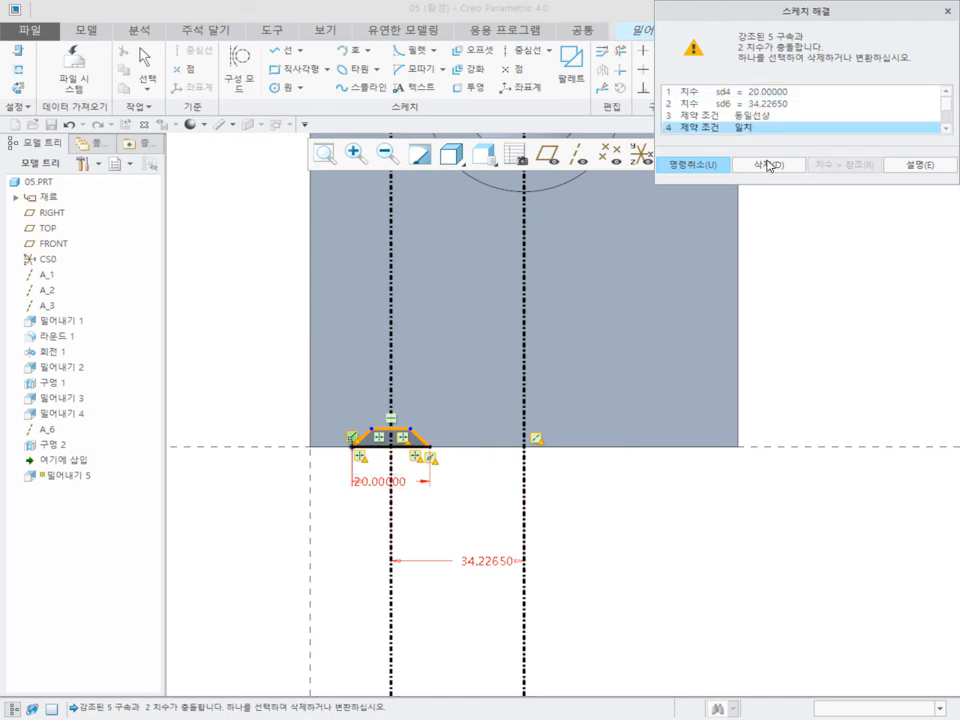
click(769, 164)
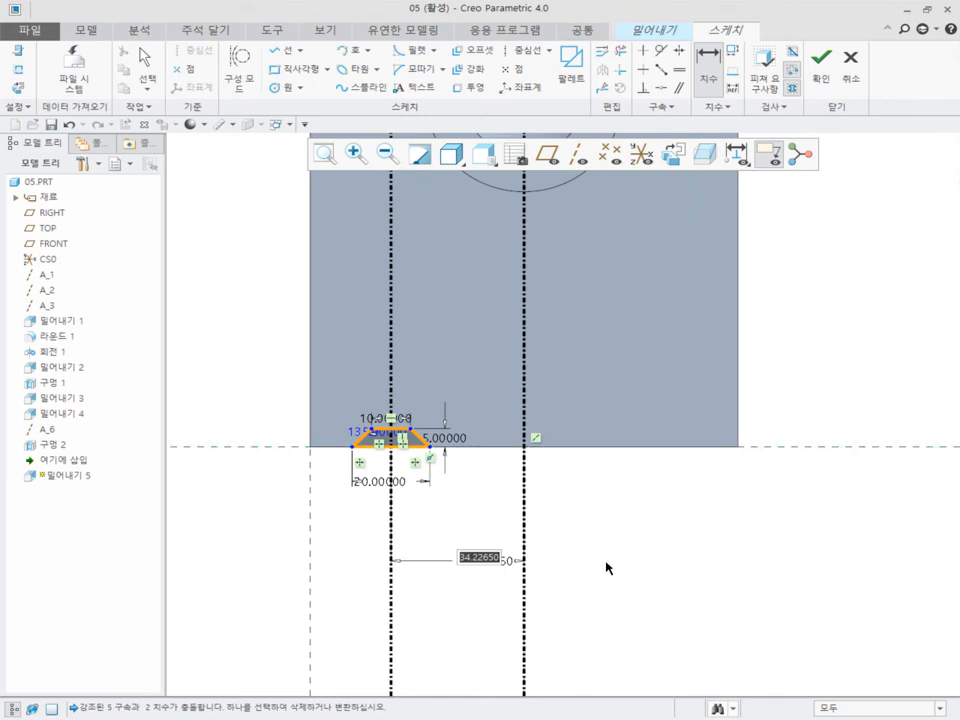
Try a spacing of 30 between the two centerlines, and undo the change
text(30)
key(Return)
scroll(456, 411, down, 2)
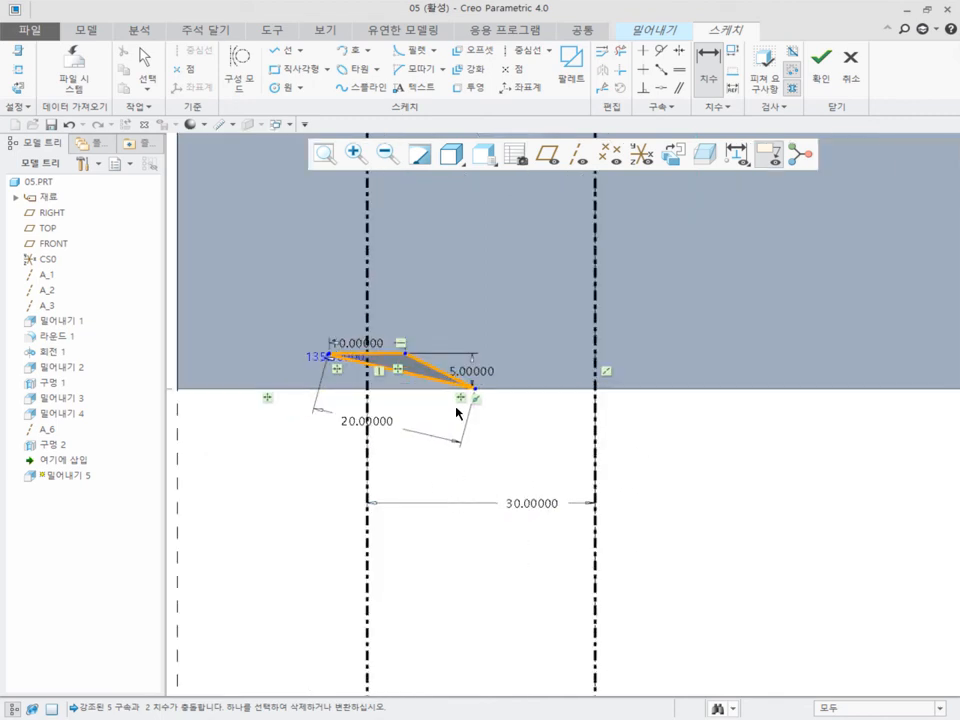
click(69, 126)
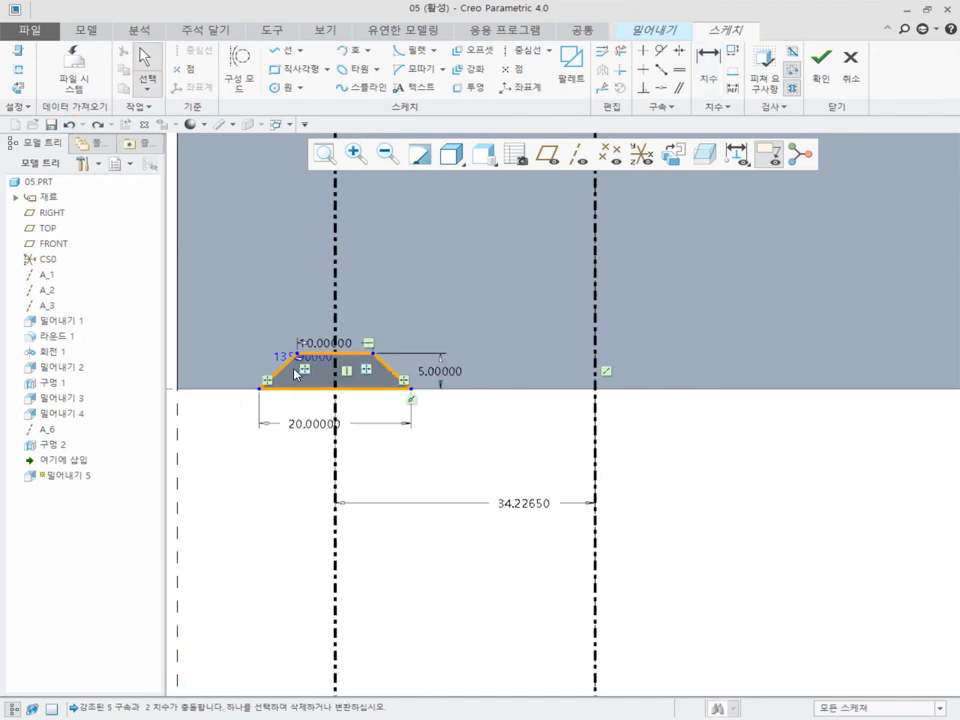
Shift the trapezoid's lower corners slightly and constrain its base line to be horizontal
scroll(294, 367, down, 2)
drag(479, 403, 487, 428)
mouse_move(239, 402)
mouse_down()
mouse_move(235, 443)
mouse_move(237, 416)
mouse_up()
click(661, 87)
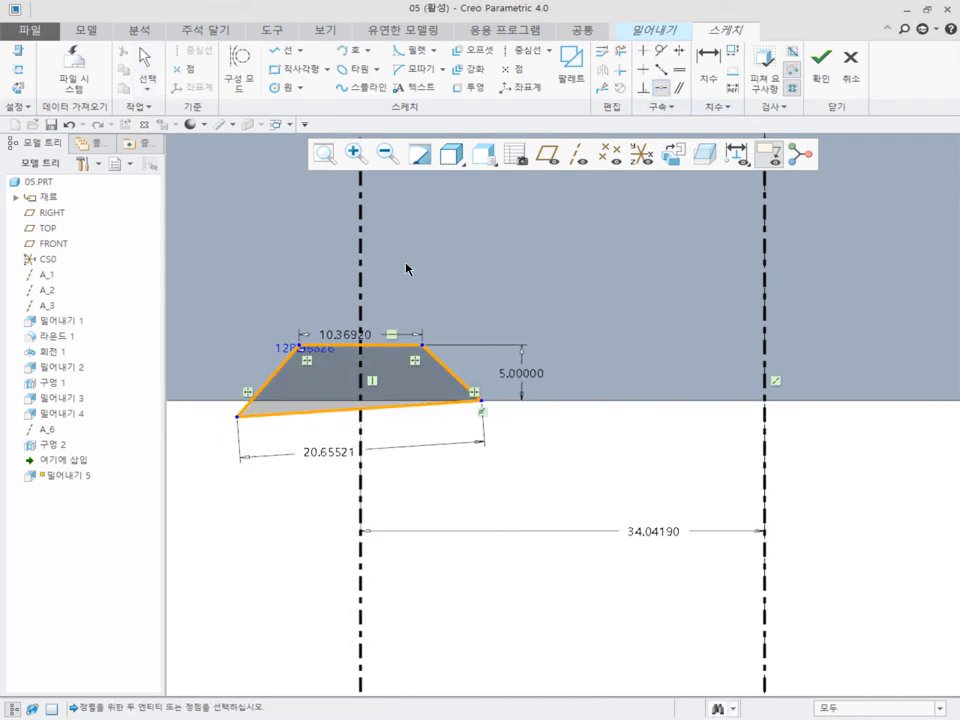
click(644, 69)
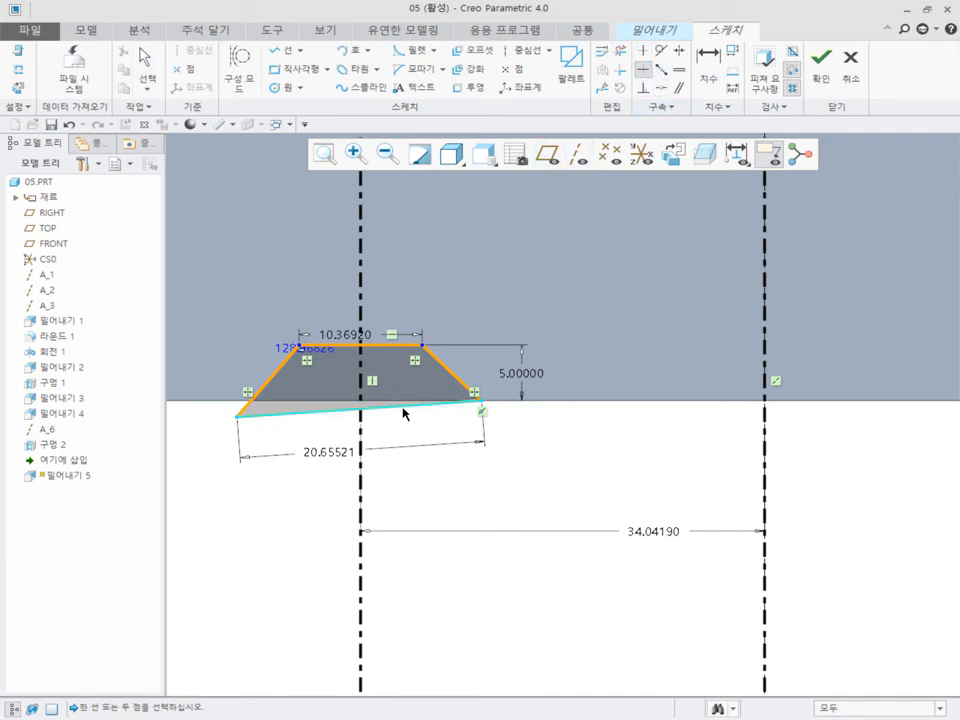
click(403, 407)
Set the distance between the two vertical centerlines to 30
double_click(673, 518)
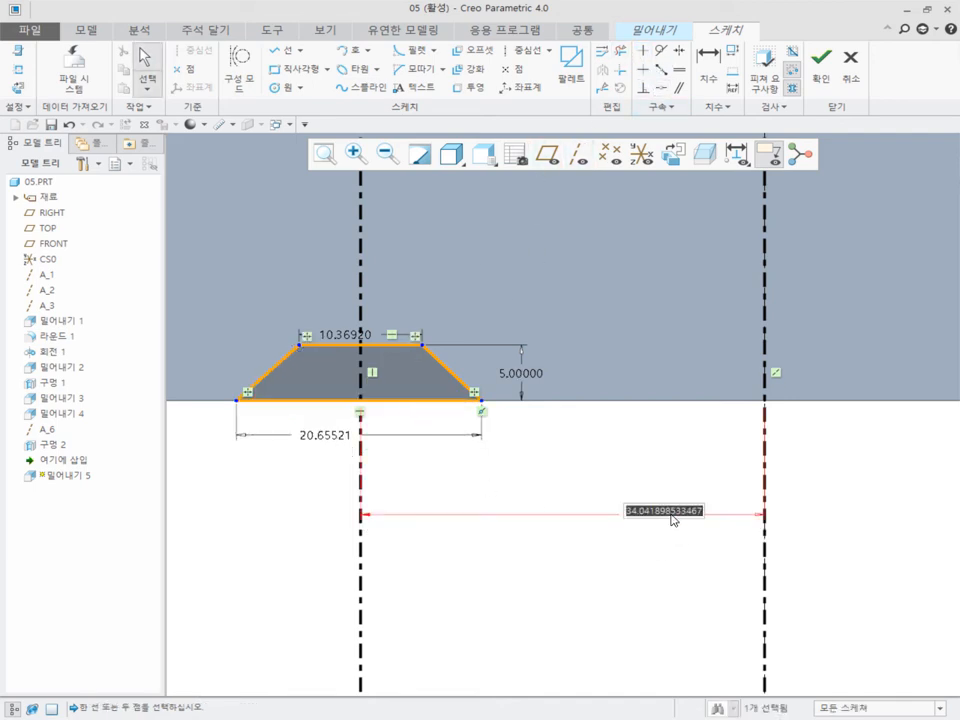
text(30)
key(Return)
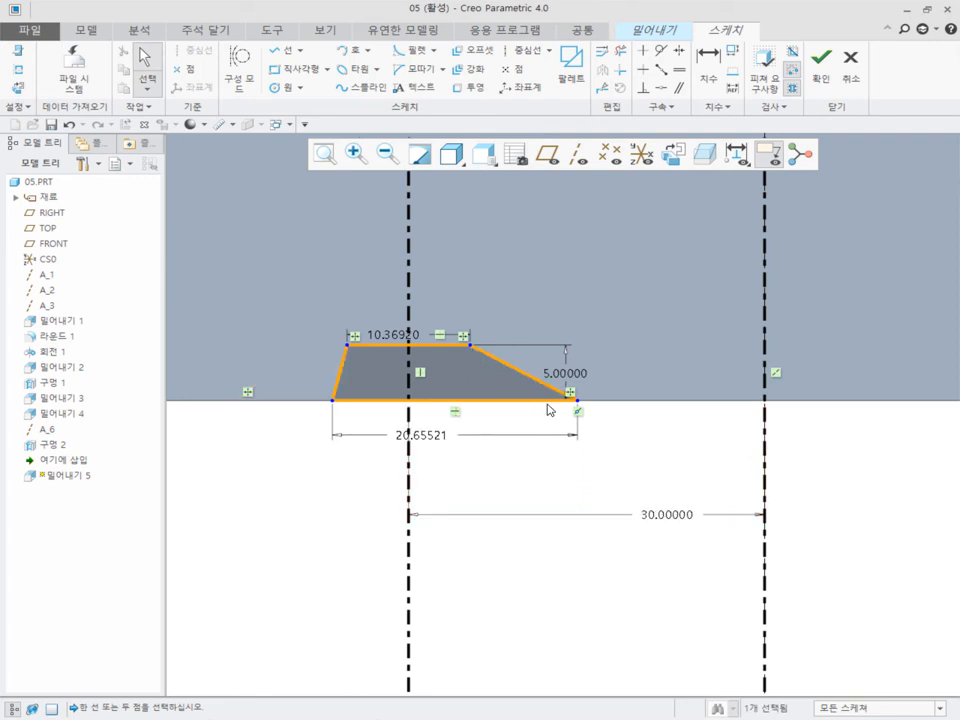
Reapply symmetry about the left centerline to the endpoints of the trapezoid's base
click(679, 50)
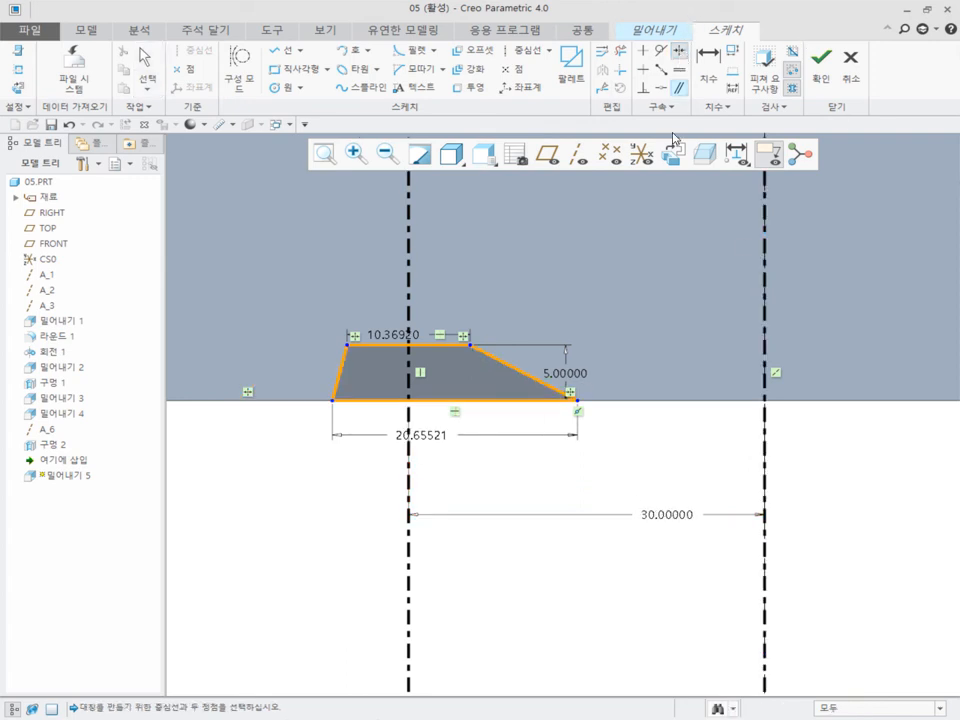
click(334, 402)
click(577, 402)
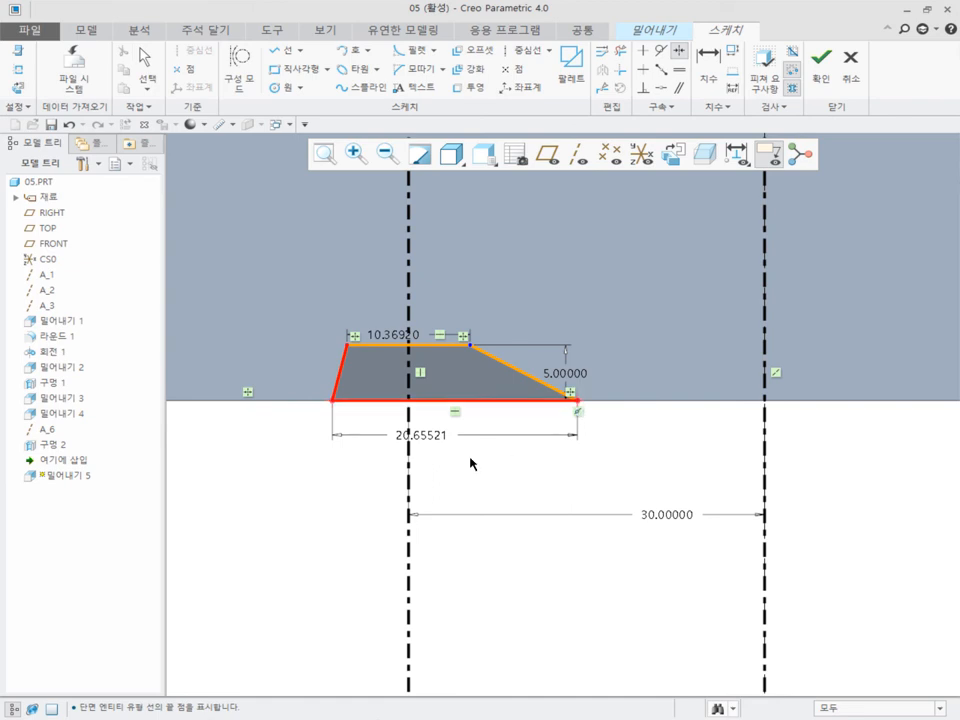
click(410, 483)
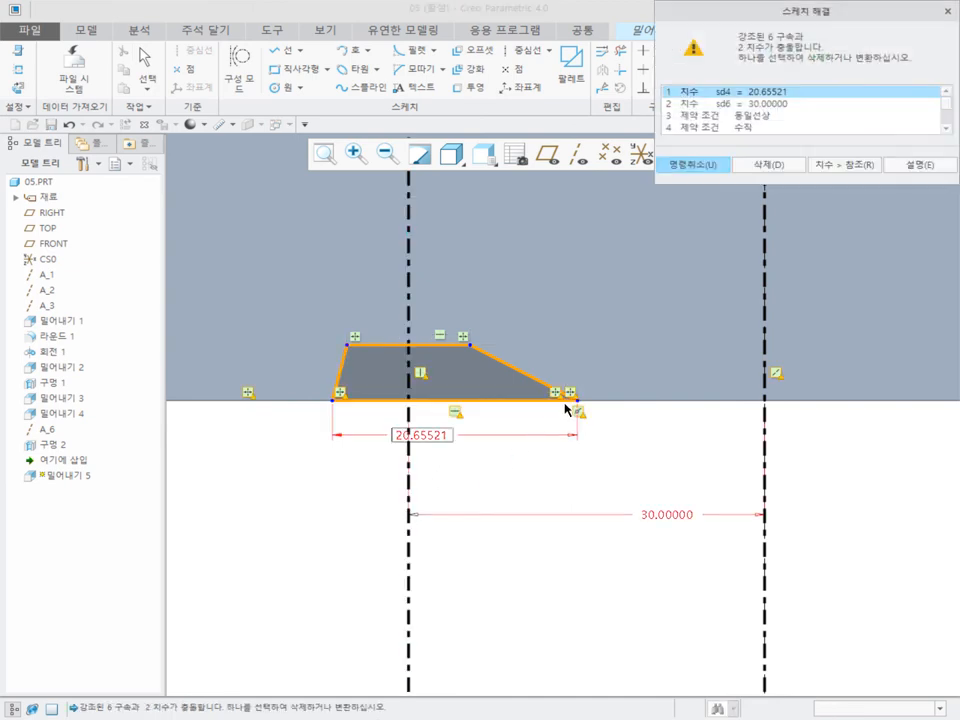
Resolve the sketch conflict by reviewing the conflicting constraints and deleting the listed symmetry constraint
click(742, 117)
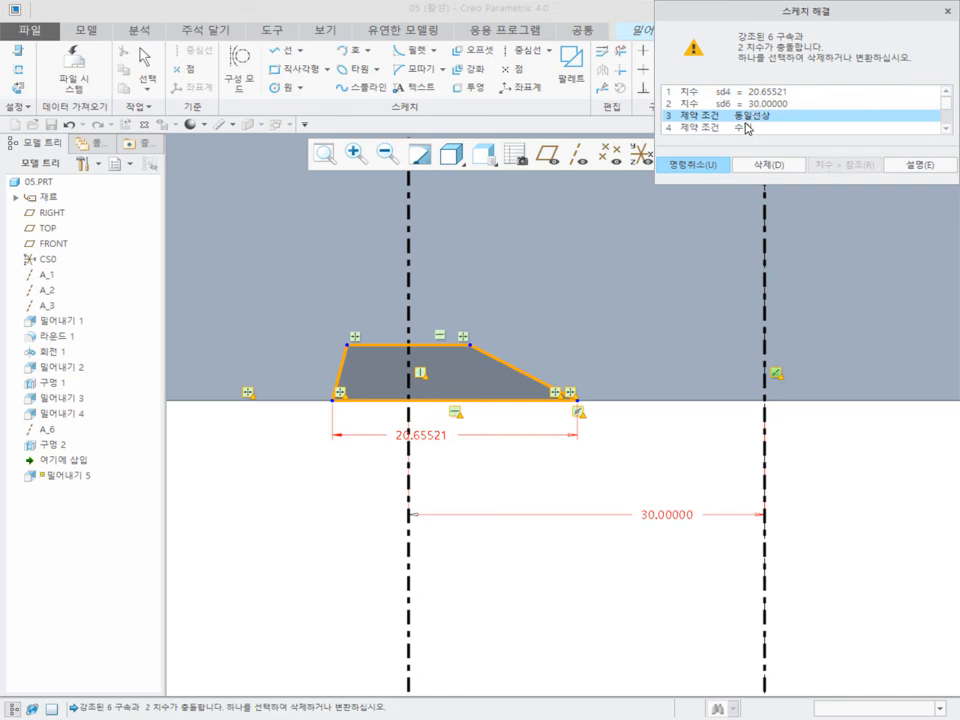
click(745, 129)
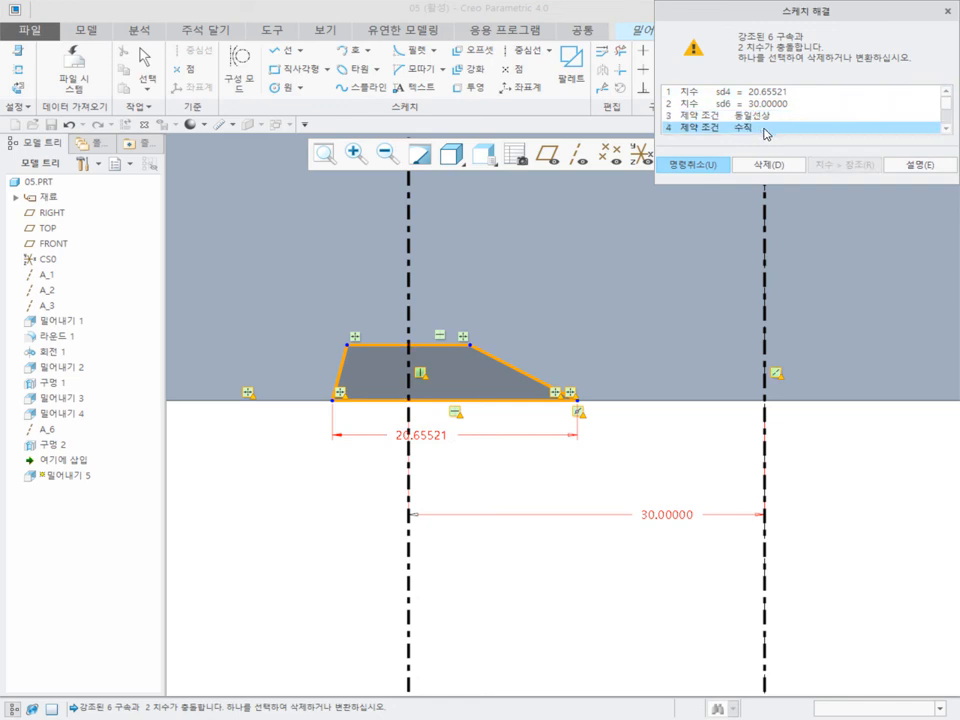
scroll(790, 127, down, 1)
click(755, 104)
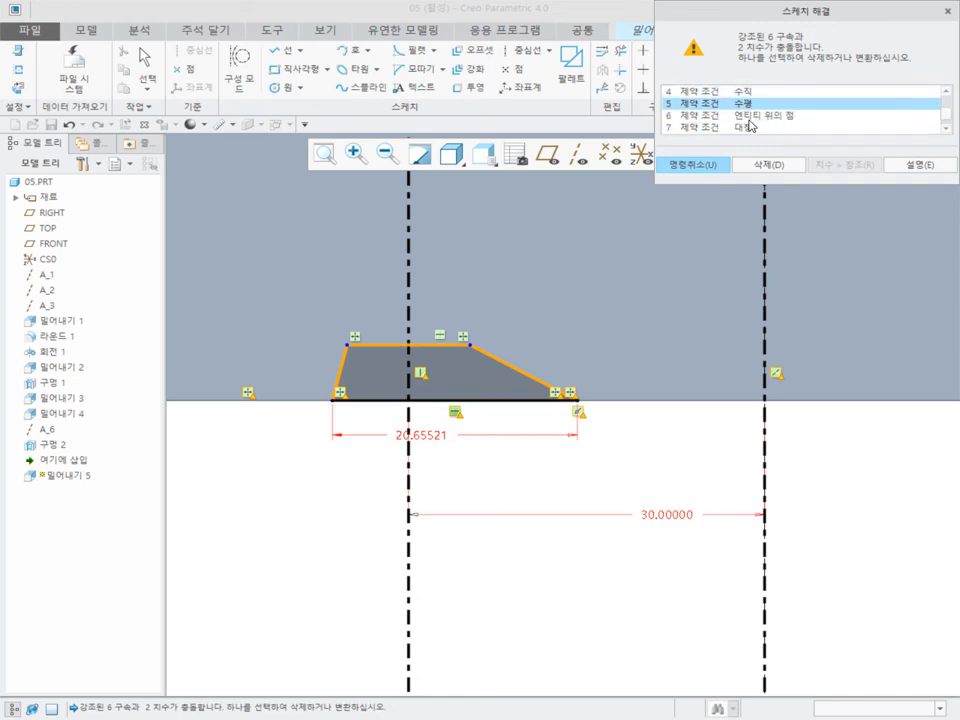
click(751, 117)
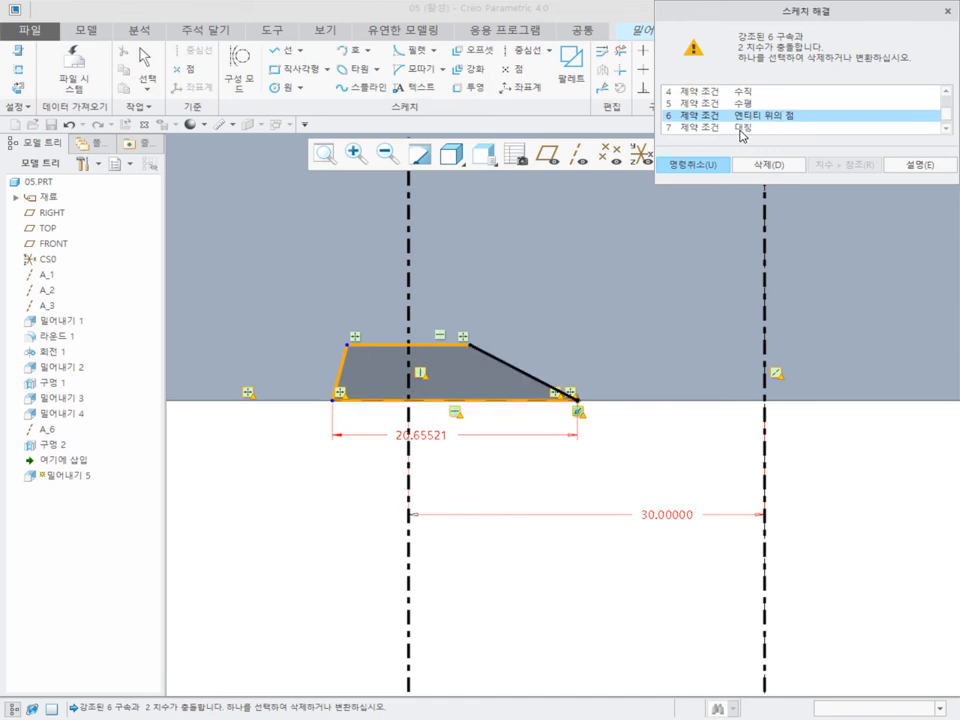
click(742, 128)
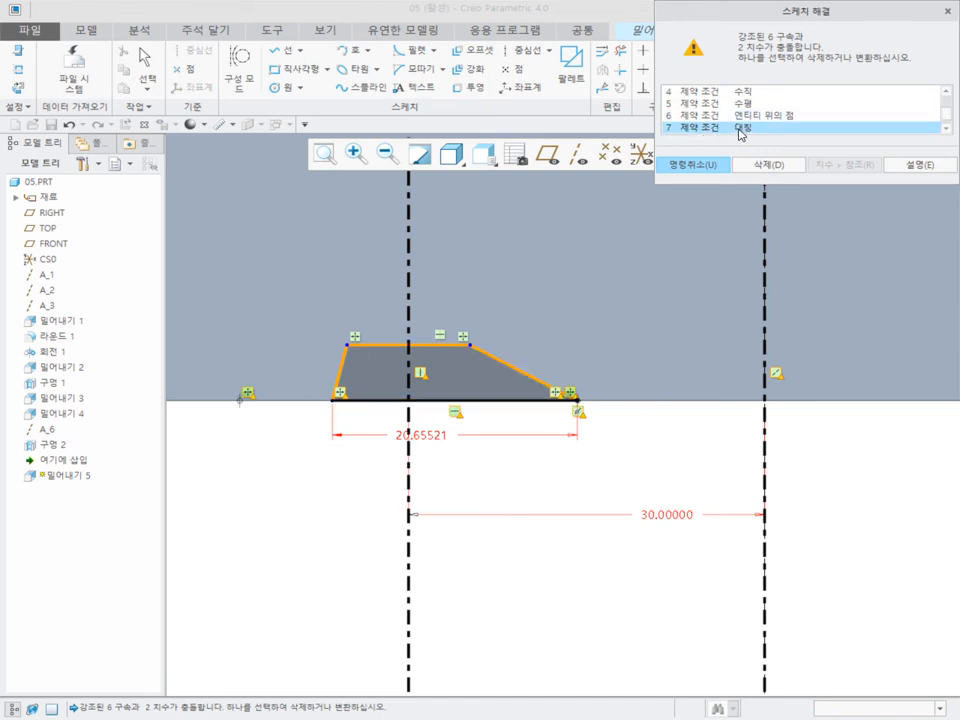
click(762, 165)
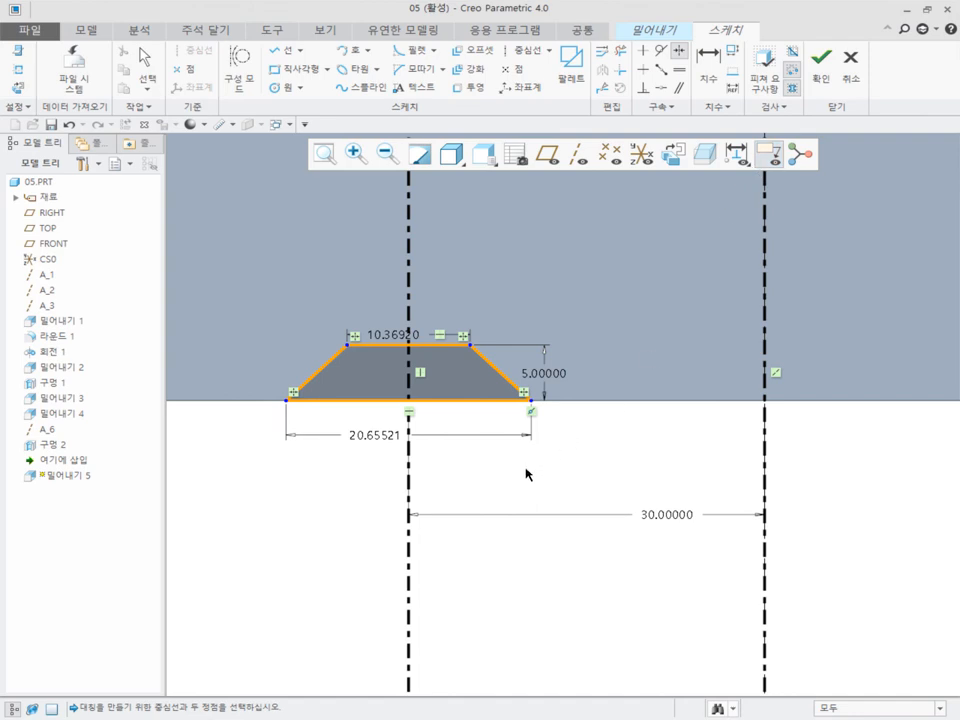
Set the trapezoid's base width to 20 and its upper width to 10
double_click(390, 431)
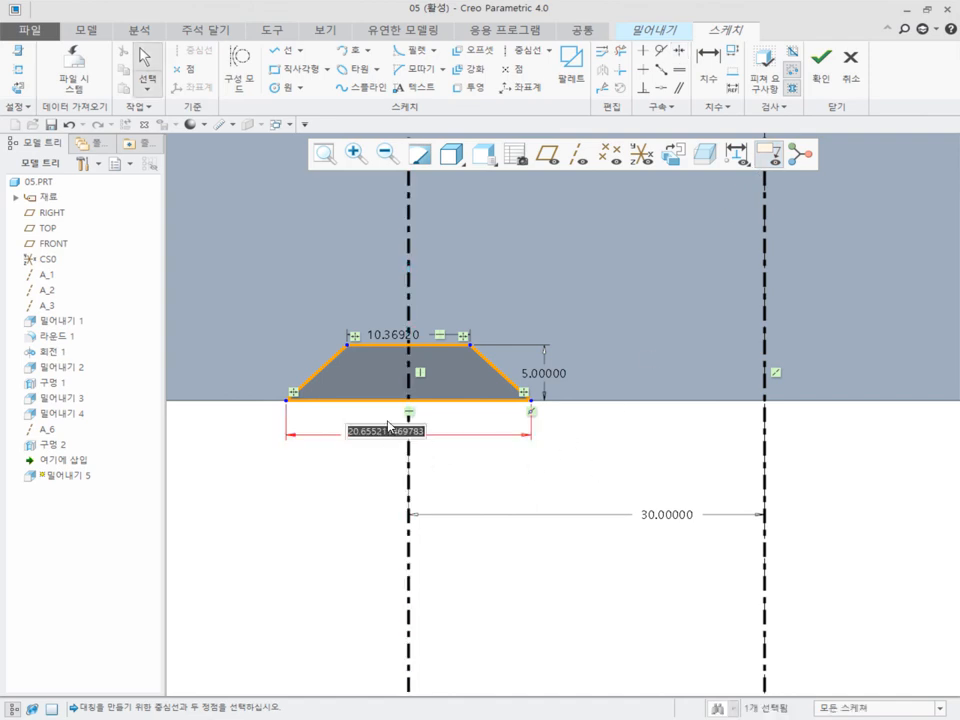
text(30)
key(Return)
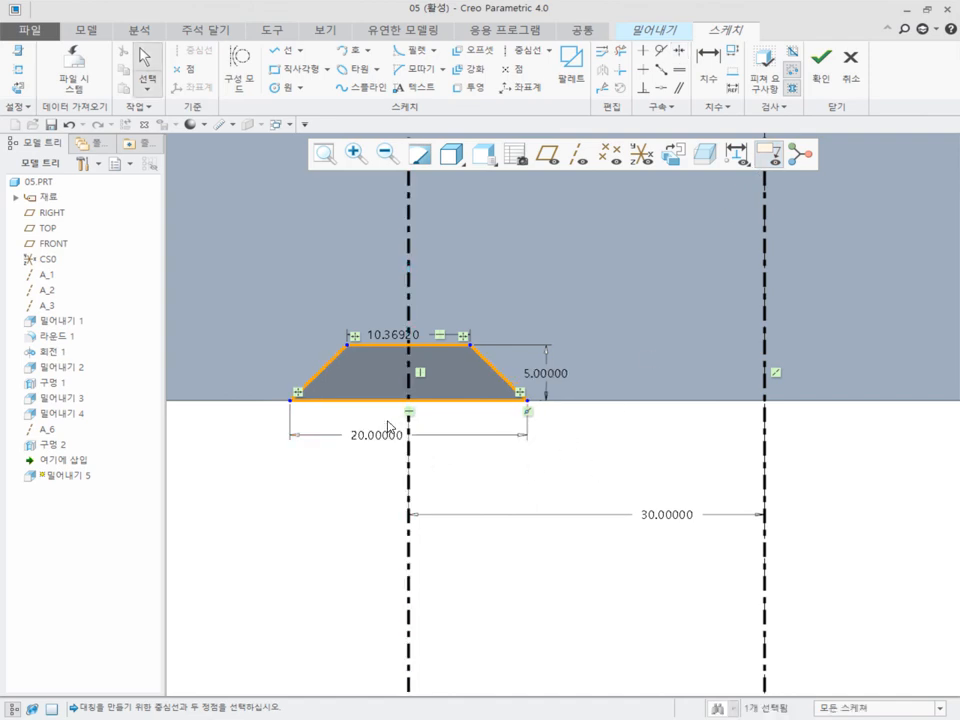
double_click(381, 330)
text(10)
key(Return)
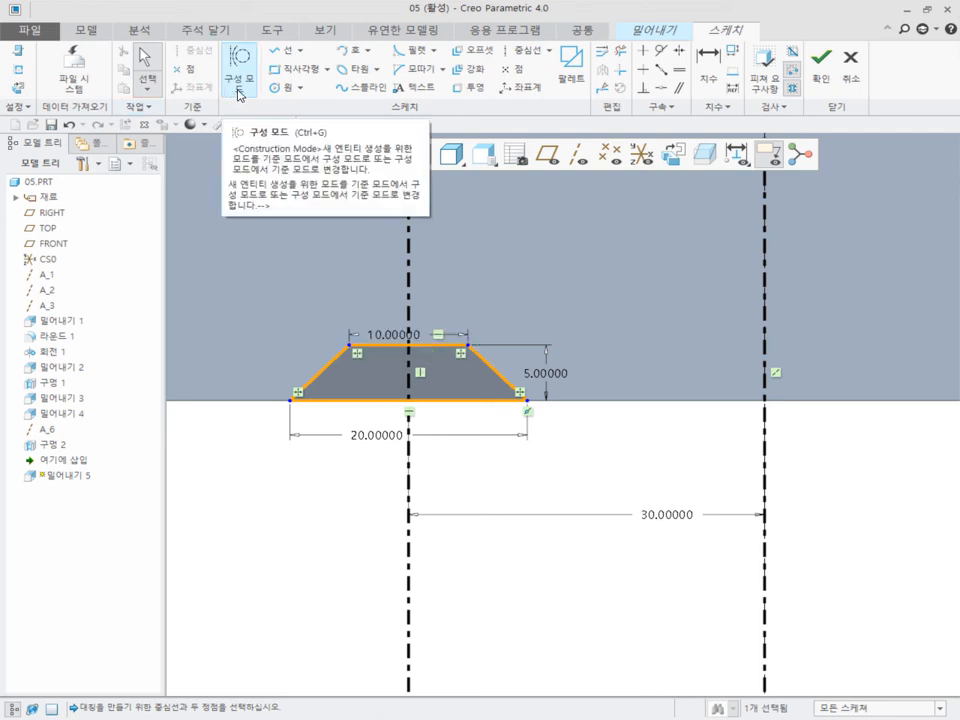
Mirror the trapezoid and its centerline about the other vertical centerline, and finish the sketch
click(278, 50)
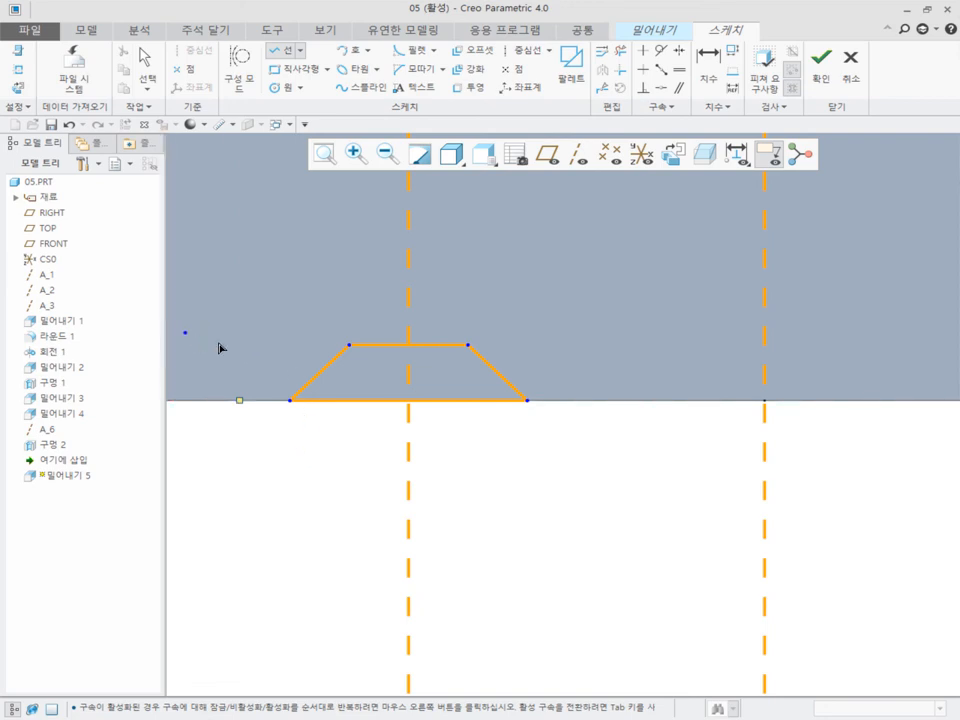
middle_click(319, 431)
scroll(290, 450, down, 3)
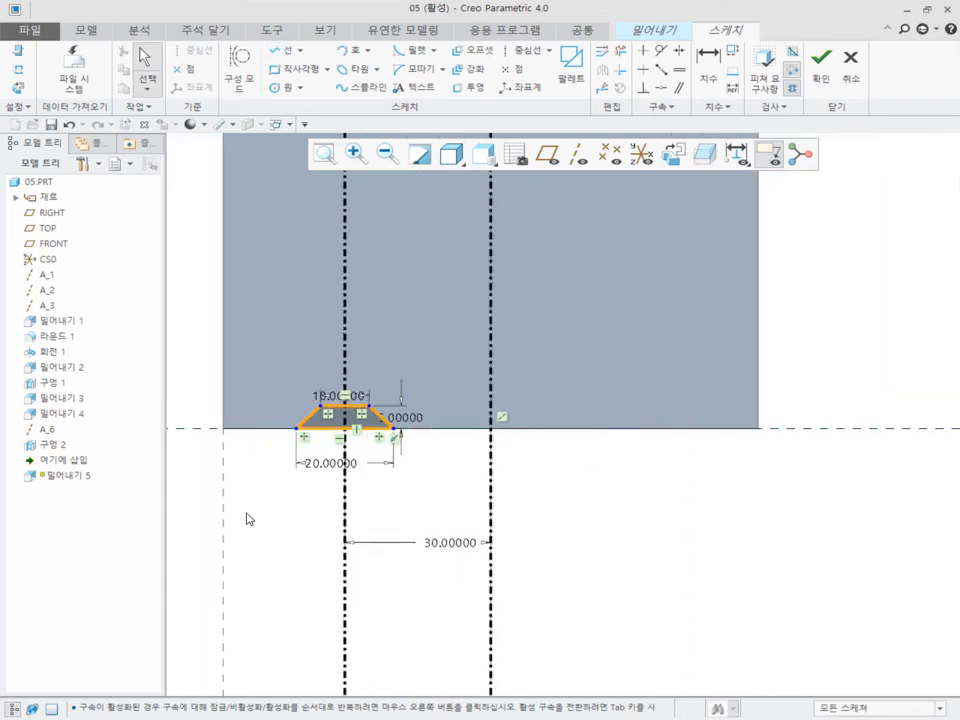
drag(418, 489, 428, 489)
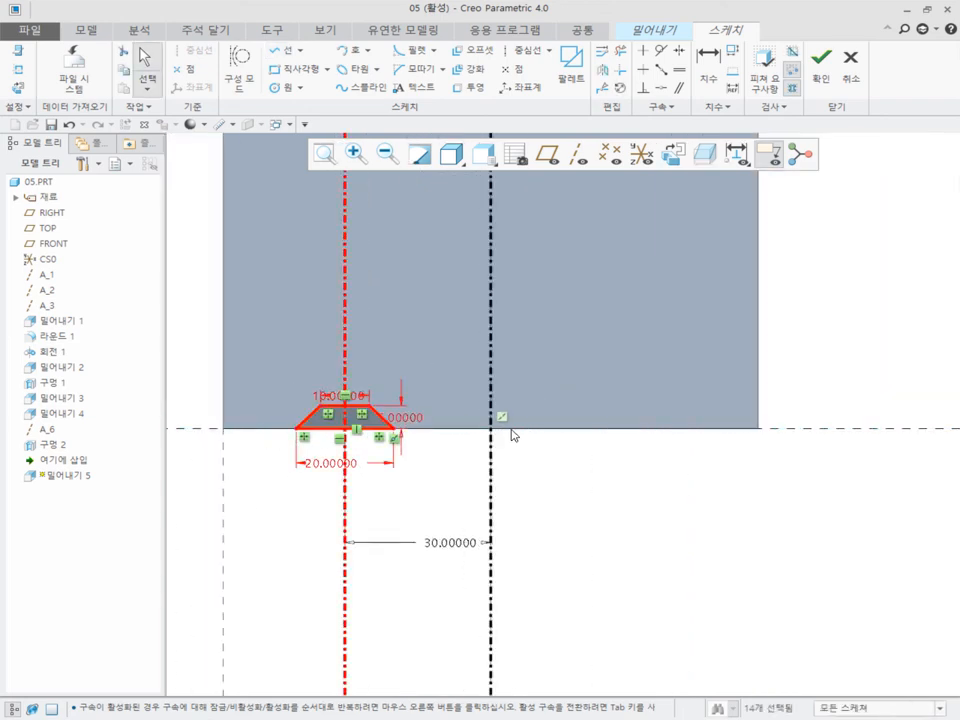
click(600, 75)
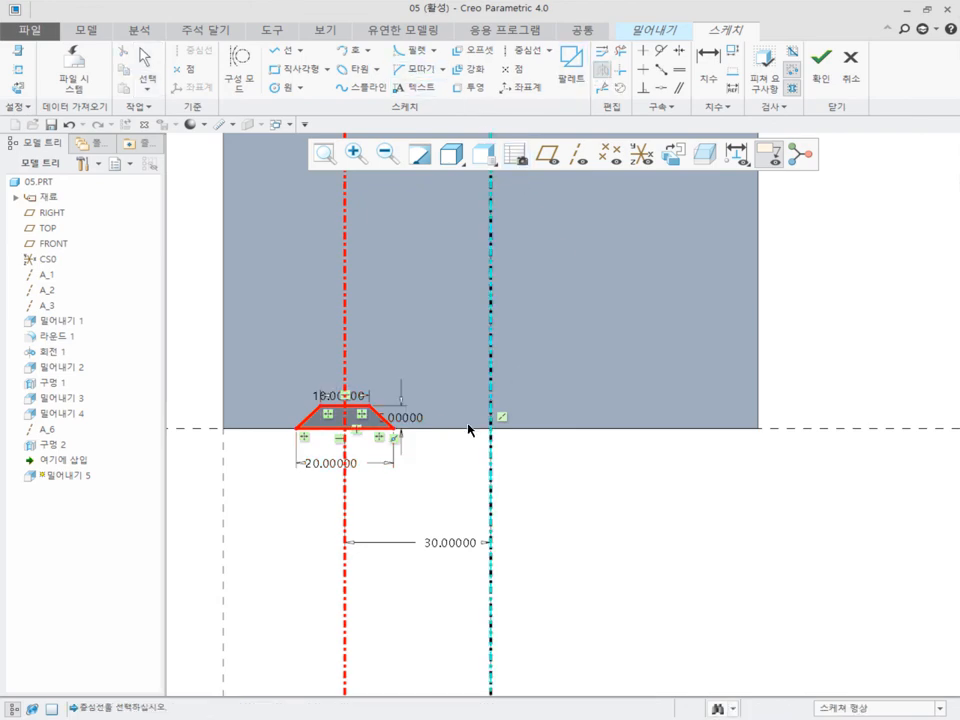
click(493, 445)
middle_drag(505, 418, 447, 374)
click(821, 75)
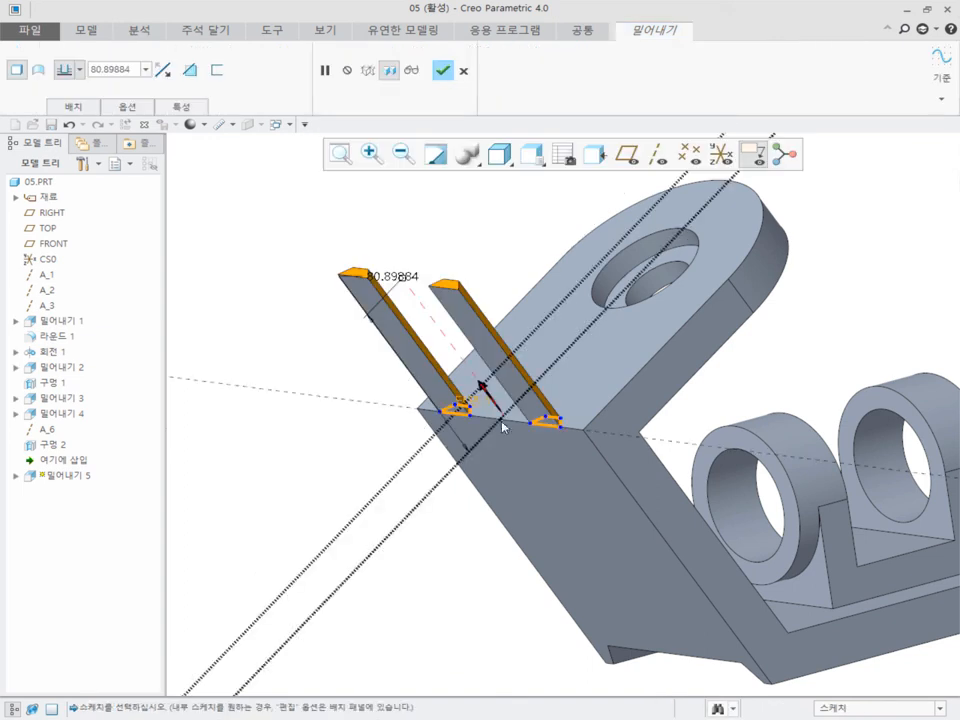
Reverse the extrusion into the plate so it cuts both trapezoidal notches through all, and complete the feature
click(488, 398)
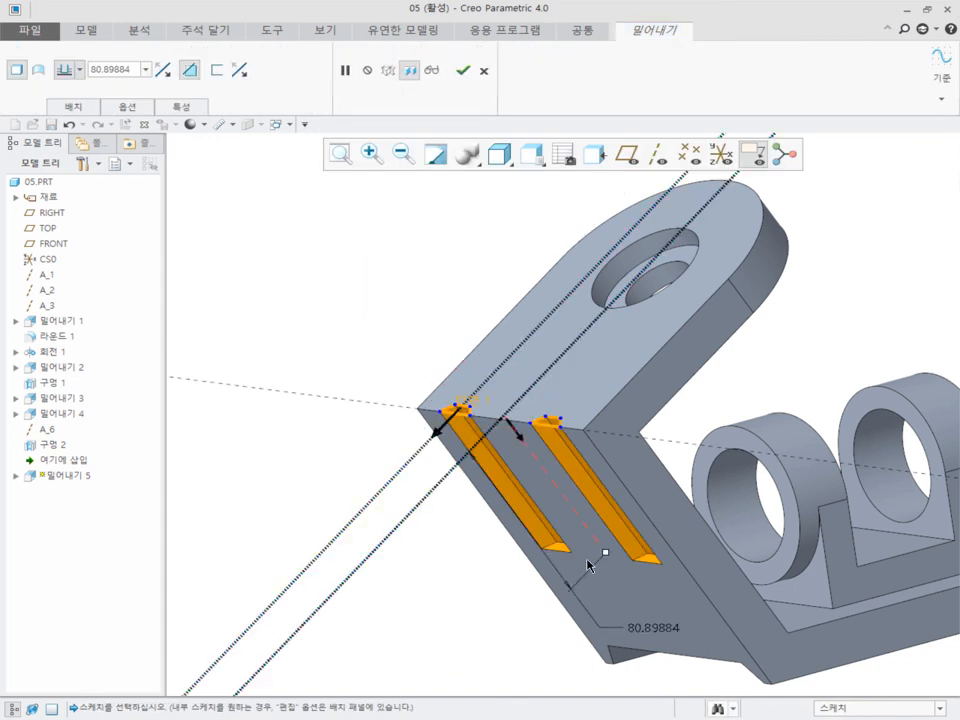
click(80, 72)
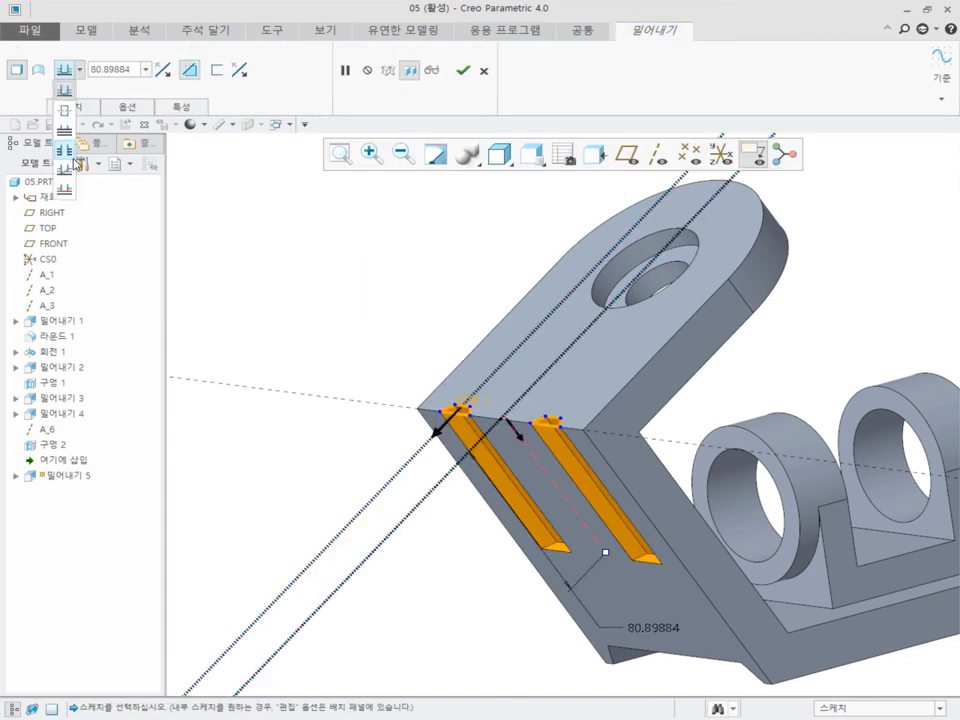
click(66, 154)
middle_click(282, 239)
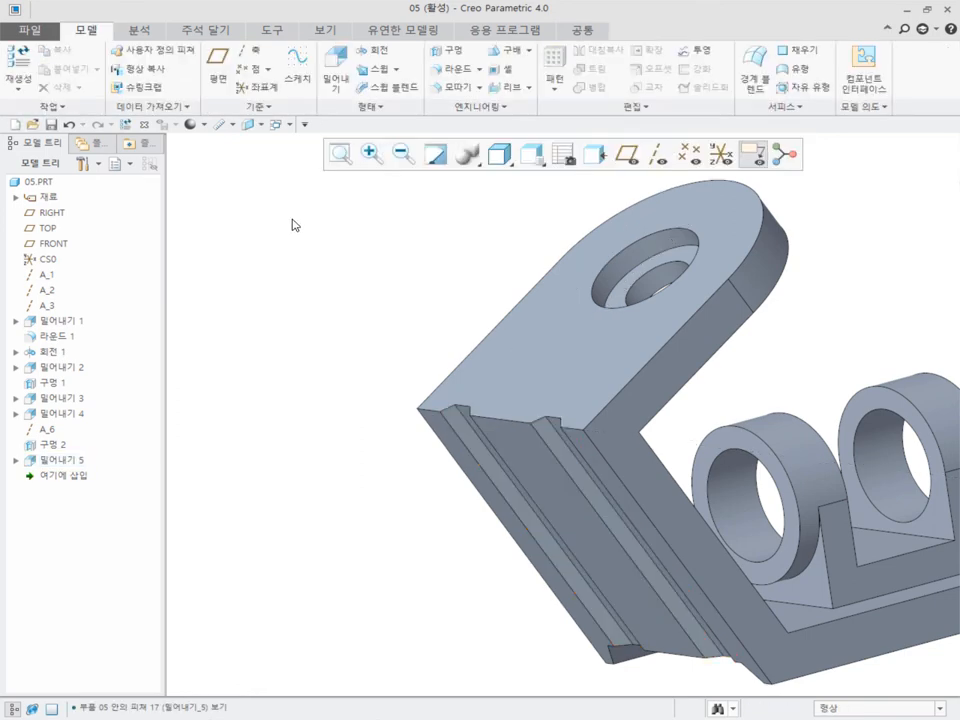
Round the inner bend edge between the hole plate and the inclined plate with radius 10
scroll(332, 220, up, 2)
middle_drag(422, 327, 150, 343)
click(452, 69)
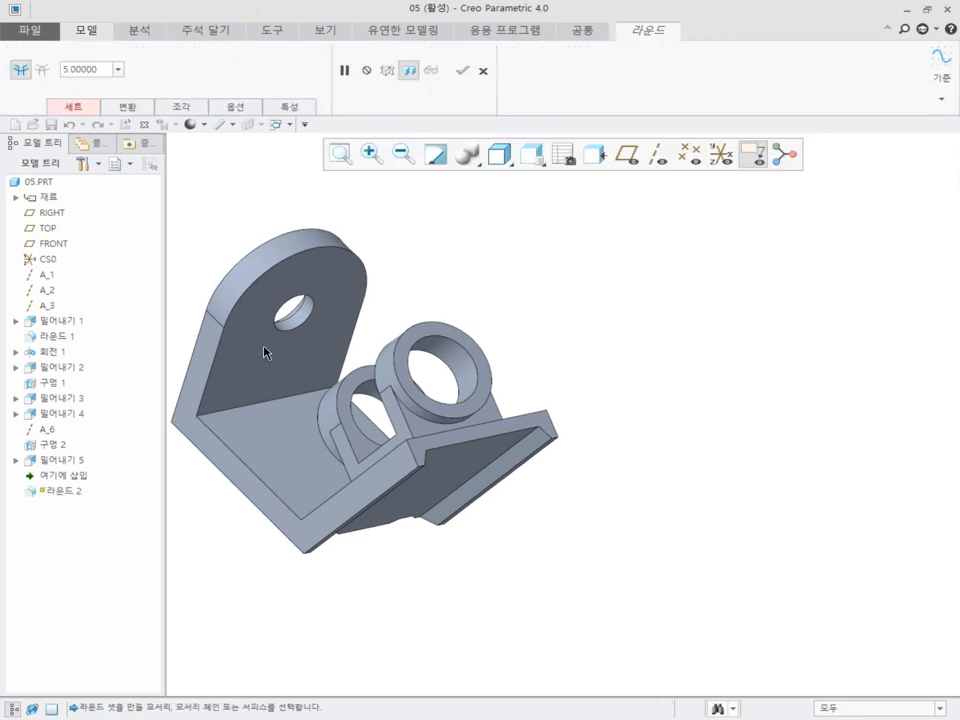
click(258, 401)
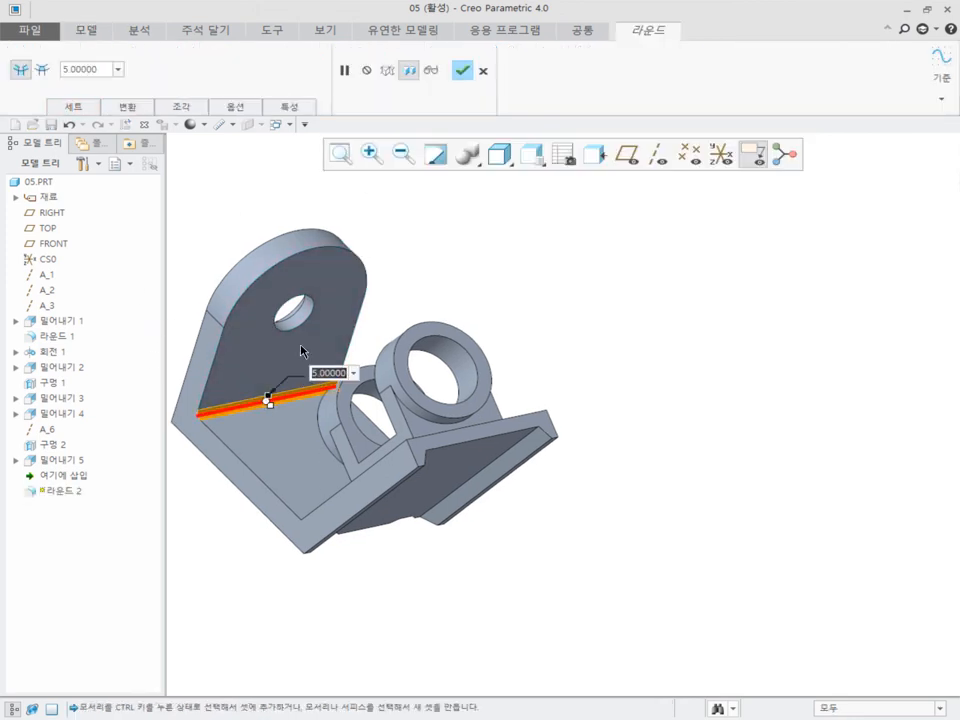
text(10)
key(Return)
middle_drag(409, 508, 525, 517)
middle_click(621, 369)
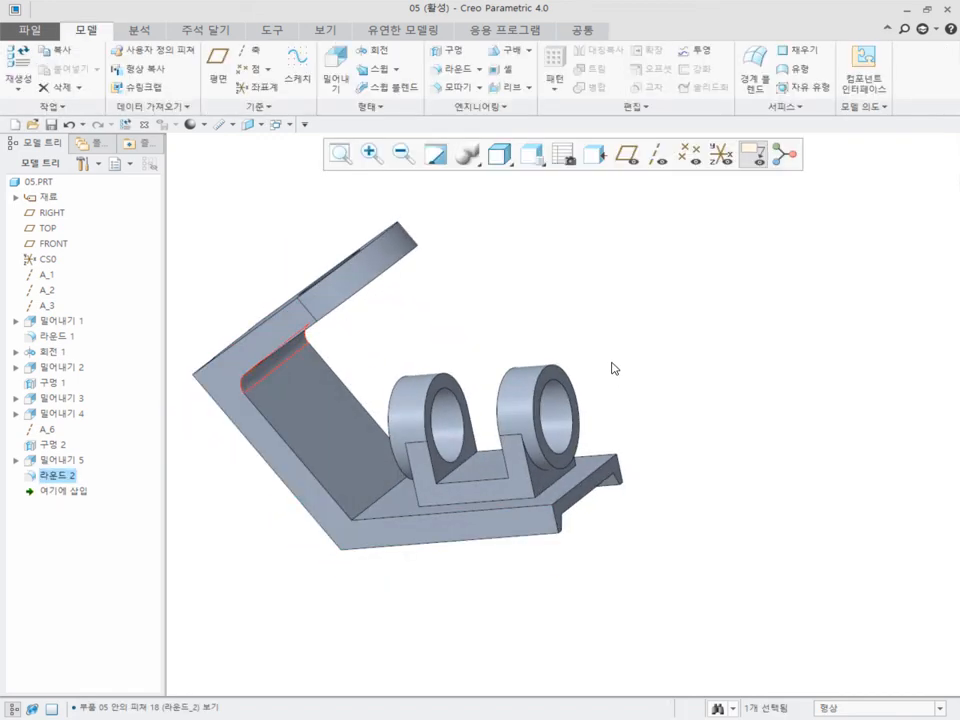
Start a radius 5 round on the curved edges where the support meets the undersides of both bored cylinders
click(455, 68)
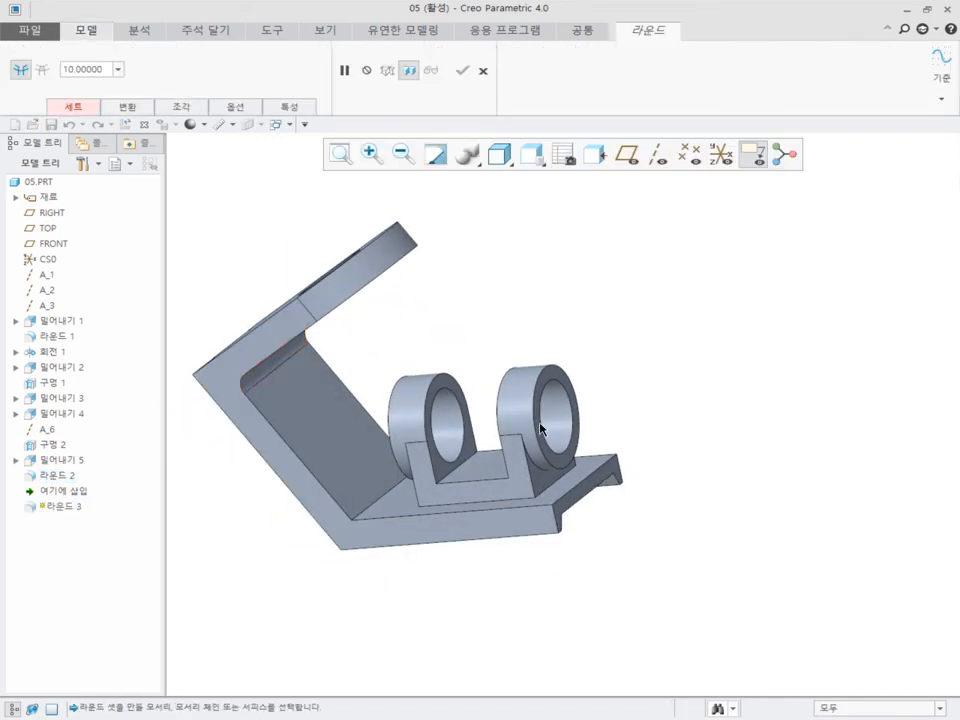
scroll(489, 467, up, 5)
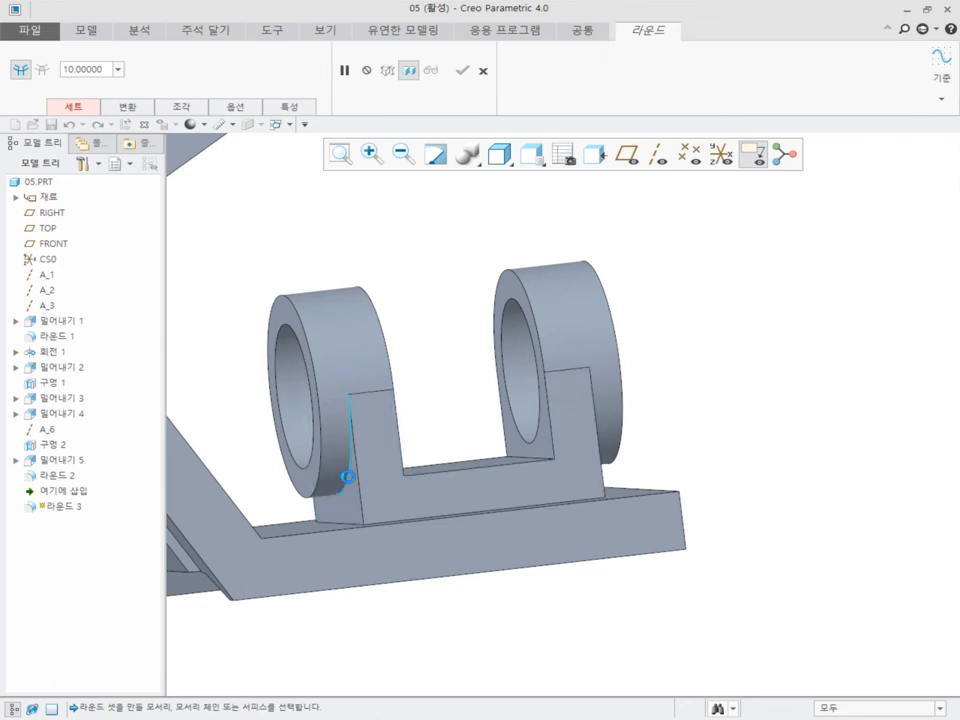
click(345, 472)
text(5)
key(Return)
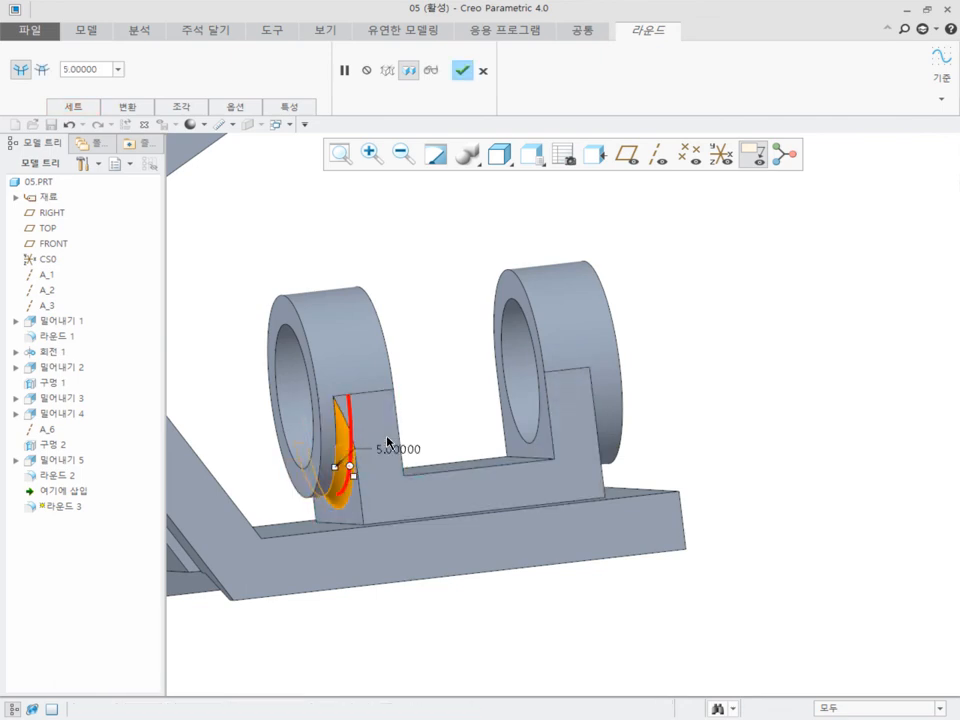
middle_drag(619, 446, 594, 540)
ctrl+click(590, 464)
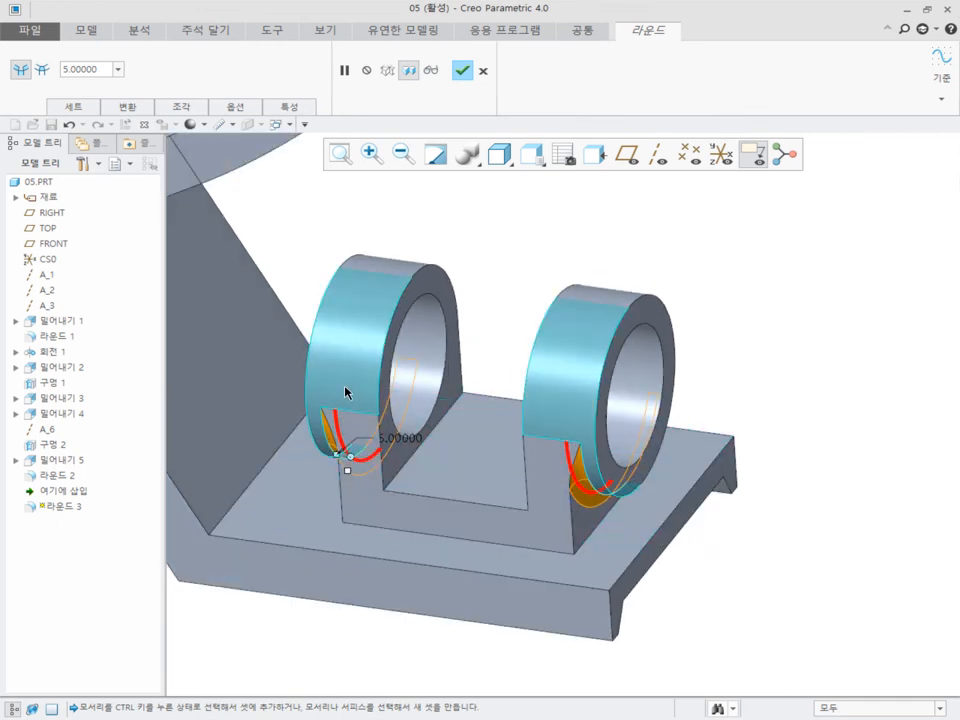
Add the inner bend edge between inclined plate and base, plus the two vertical corners of the base's free end, to the round set
scroll(573, 484, up, 2)
ctrl+click(311, 499)
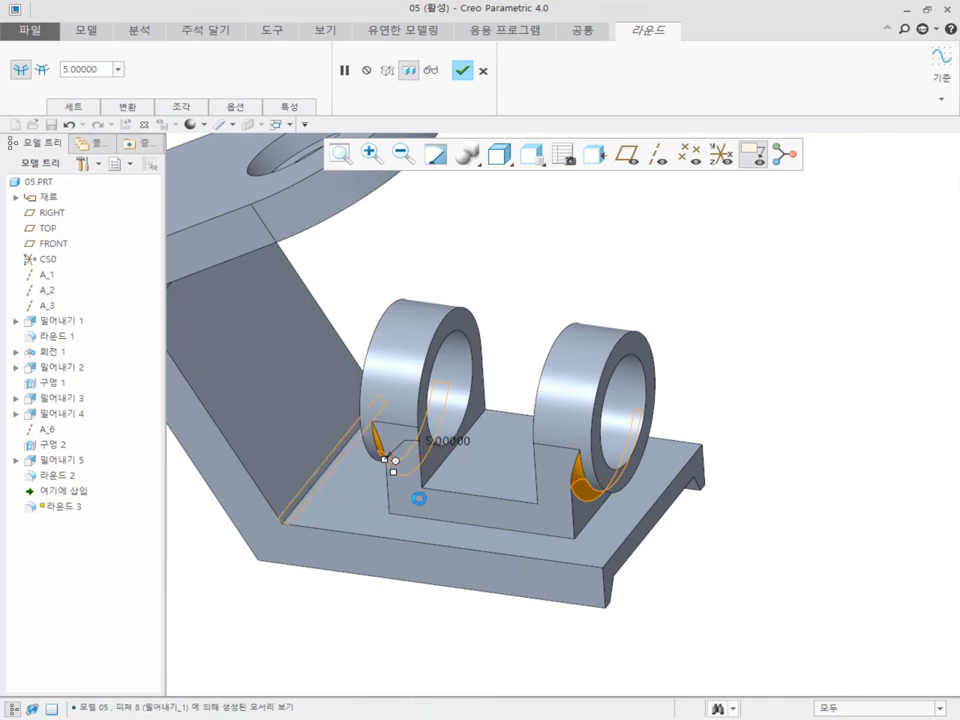
ctrl+click(604, 596)
ctrl+click(705, 471)
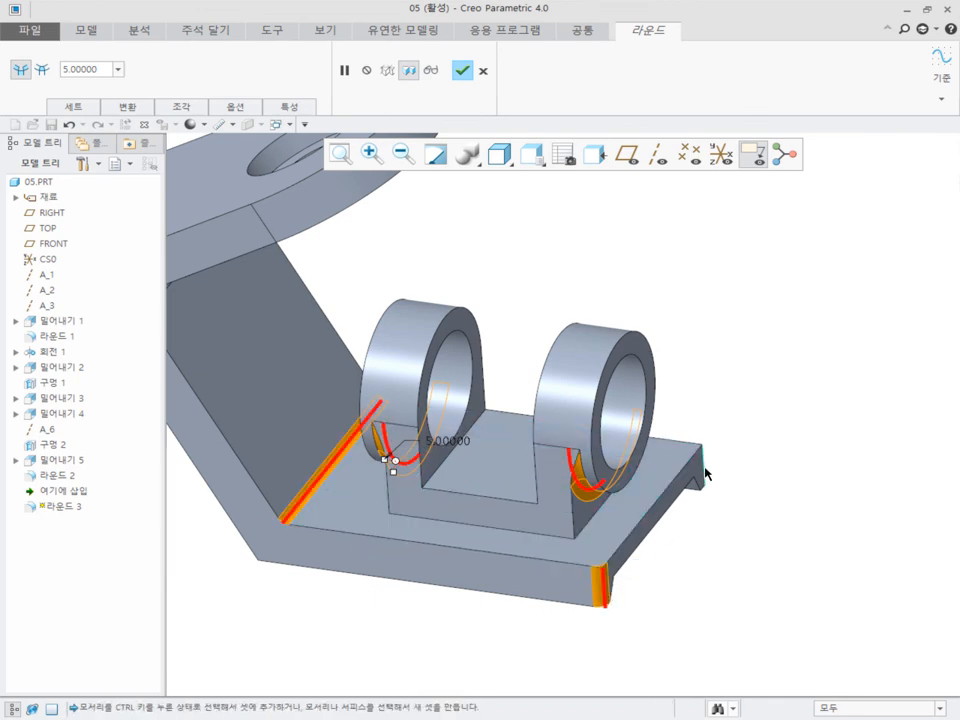
scroll(475, 360, up, 2)
middle_drag(475, 360, 318, 437)
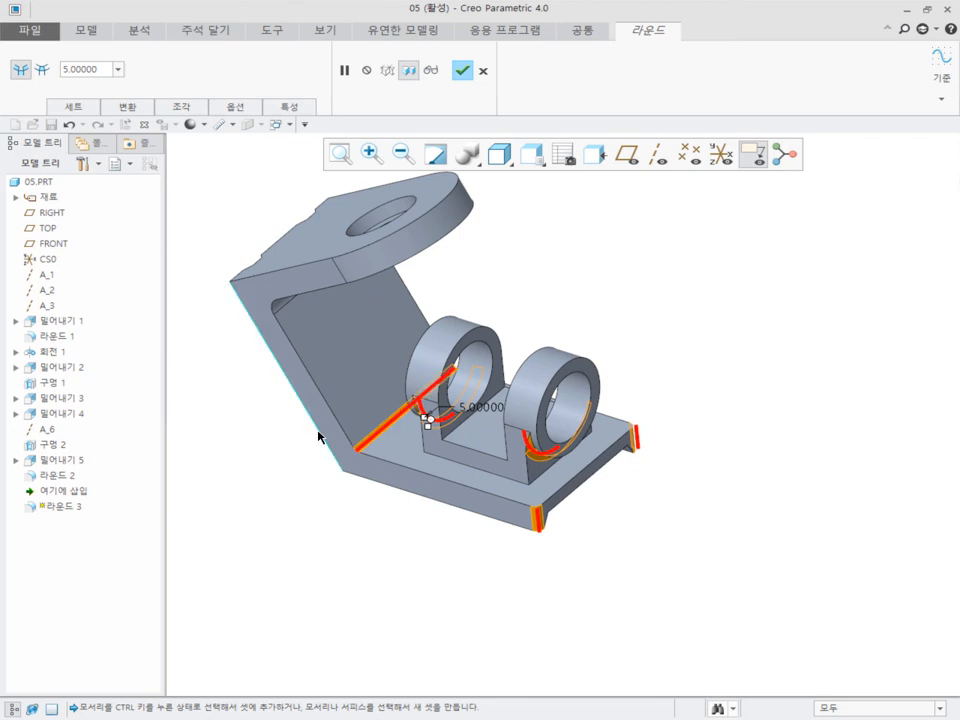
scroll(349, 399, down, 3)
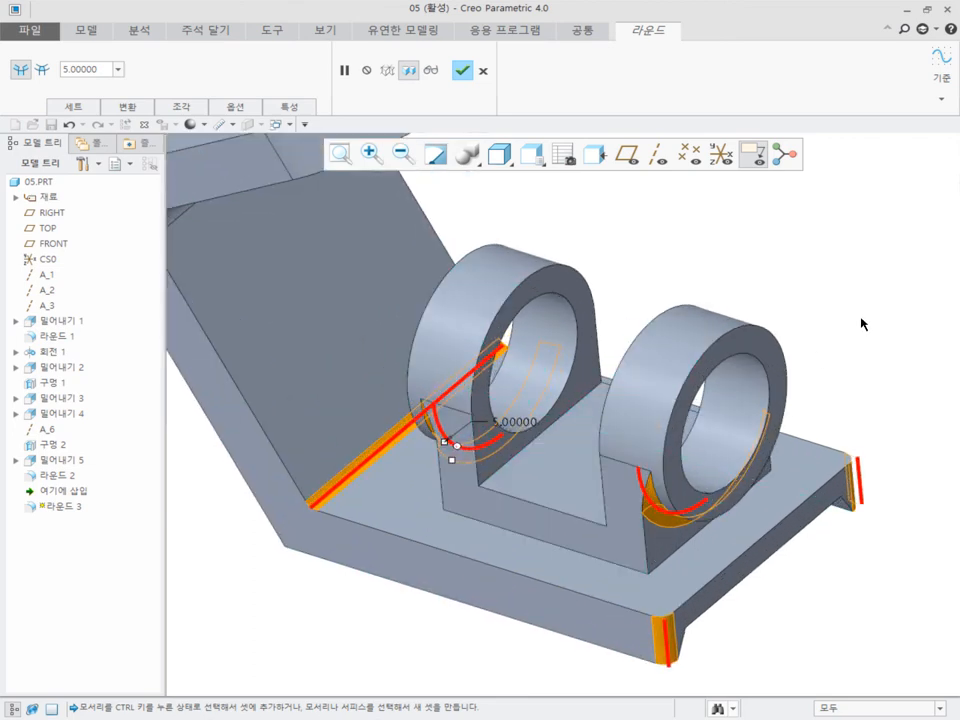
Add the four vertical corner edges of the cylinder support to the radius 5 round set and complete the round
ctrl+click(649, 551)
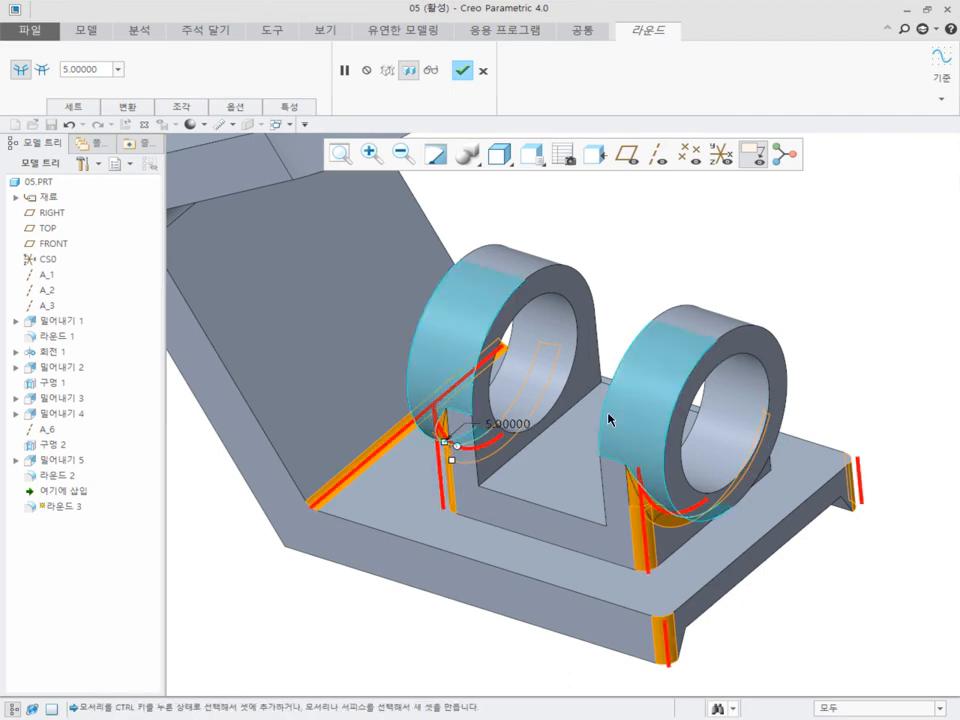
middle_drag(611, 418, 521, 463)
ctrl+click(853, 418)
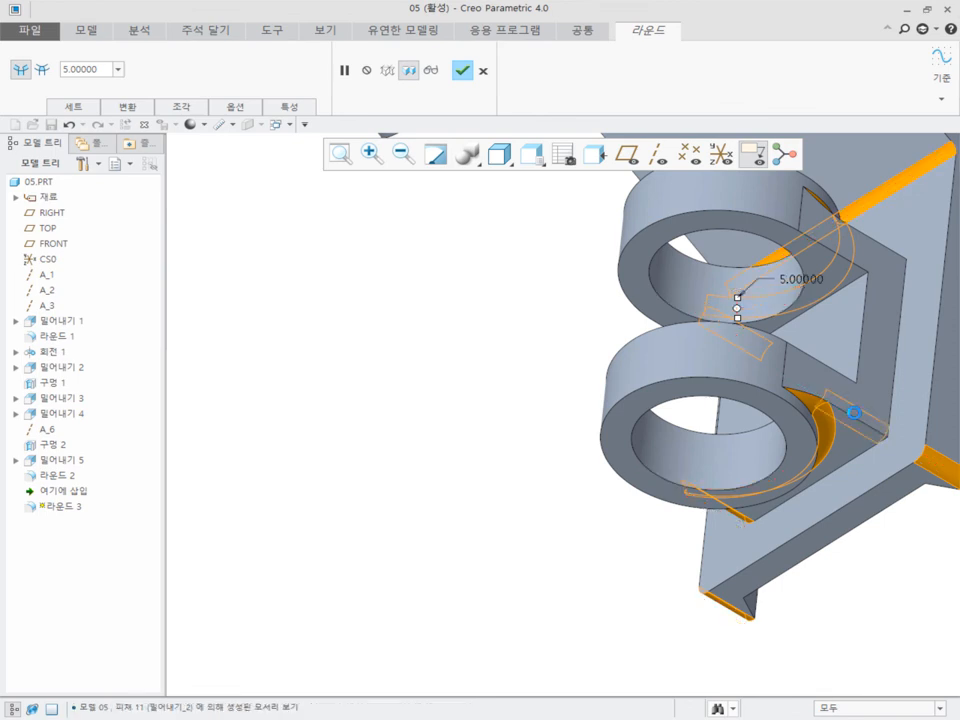
ctrl+click(848, 249)
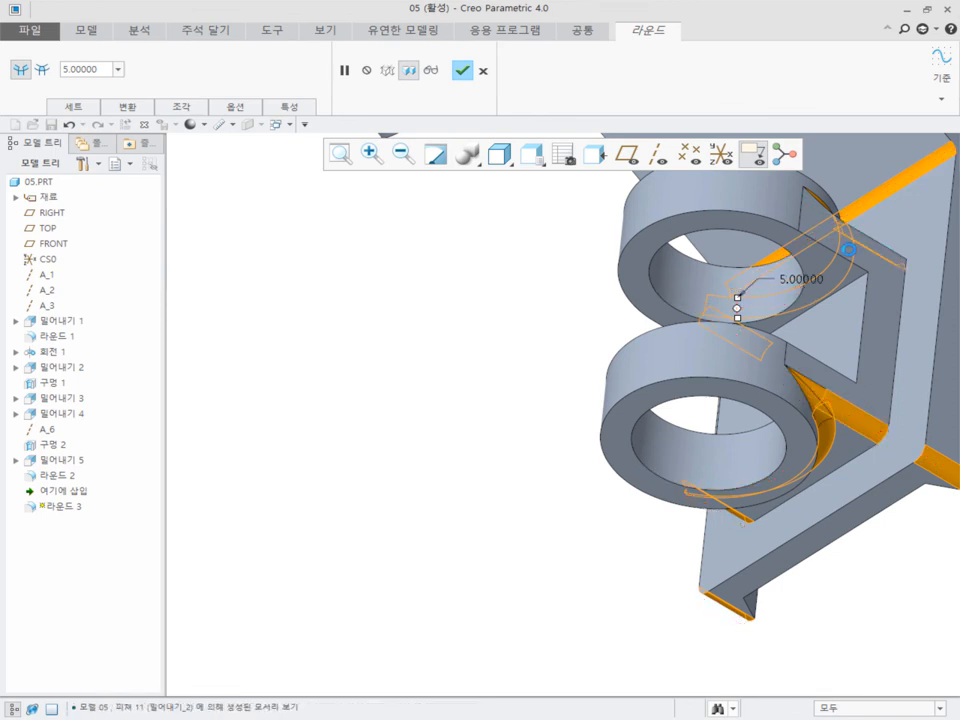
middle_click(448, 358)
Round the bent plate's inner perimeter edges and the edges around the foot of the cylinder support with radius 5
scroll(436, 372, up, 2)
middle_drag(436, 375, 765, 306)
middle_drag(468, 300, 493, 319)
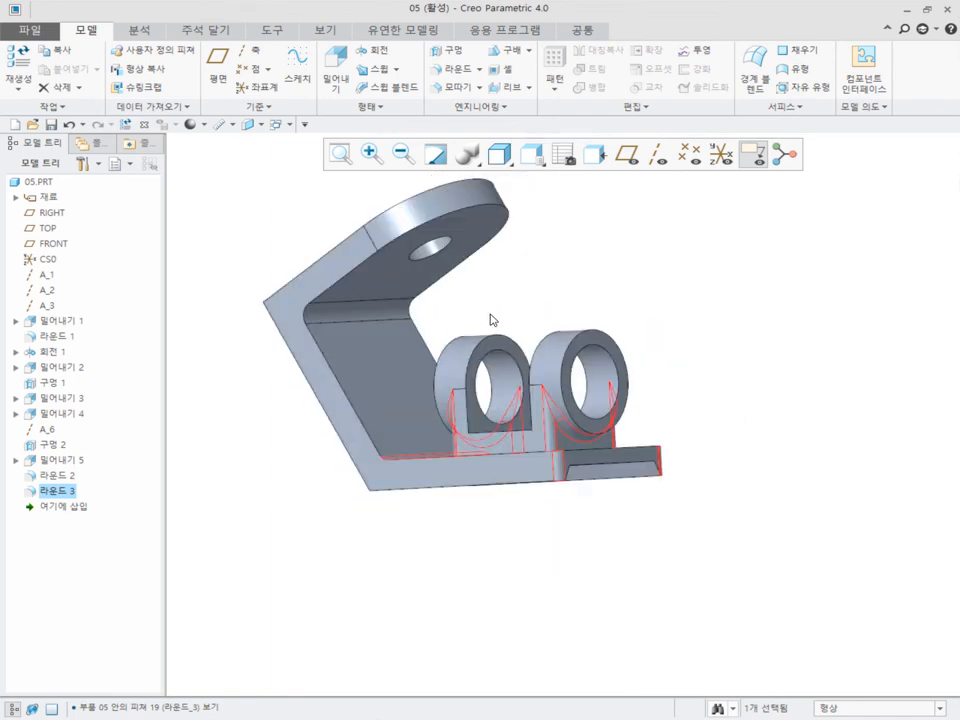
click(452, 69)
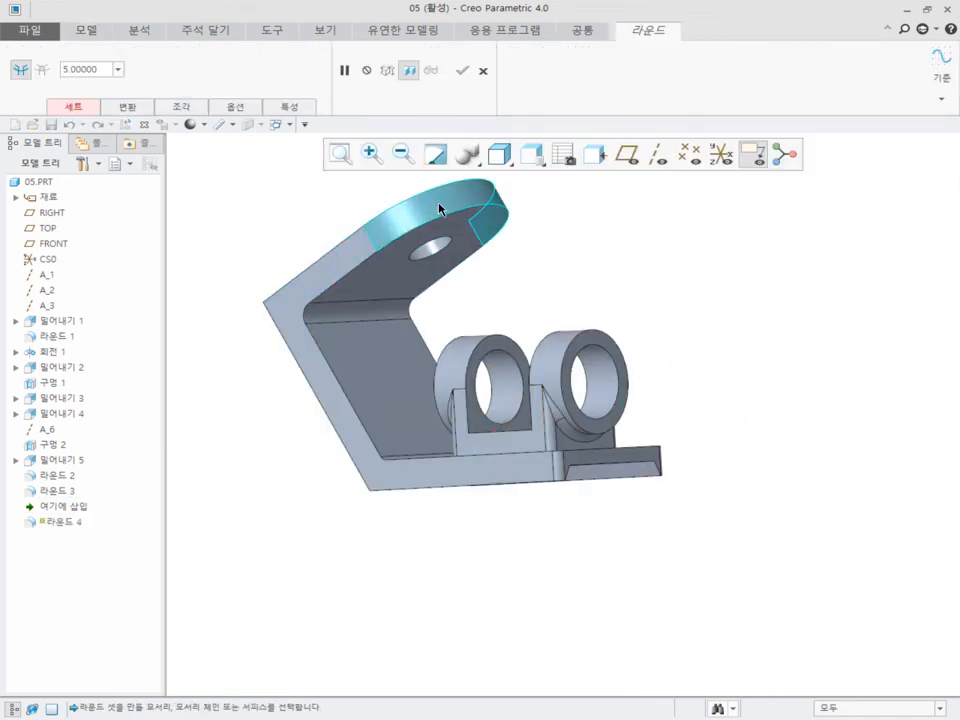
click(376, 442)
middle_drag(376, 442, 517, 480)
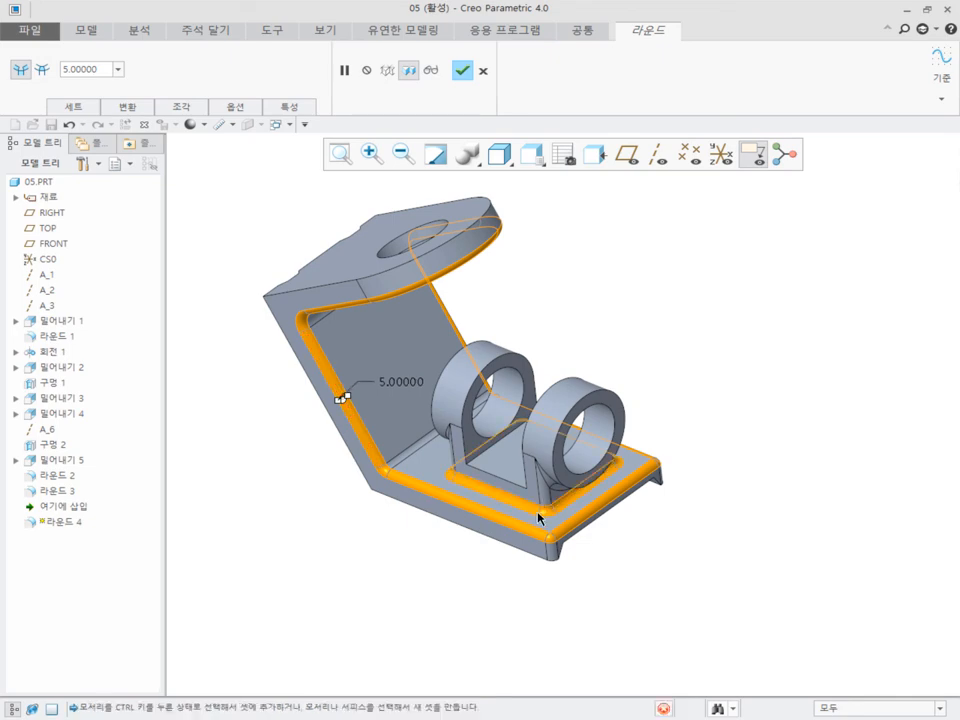
middle_drag(639, 465, 669, 426)
click(461, 70)
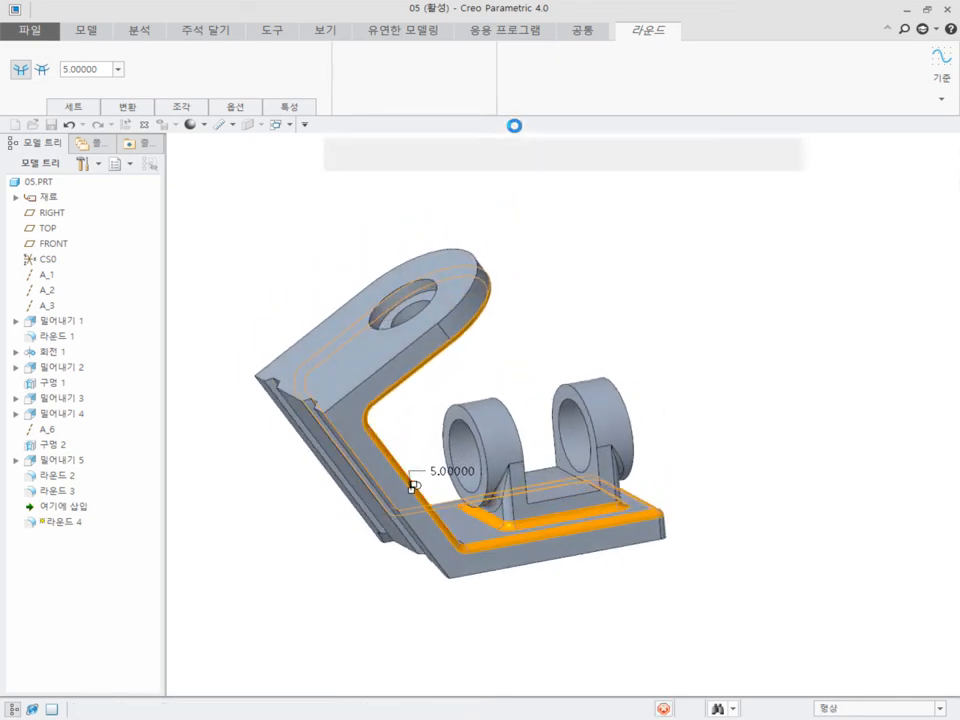
middle_drag(521, 279, 519, 274)
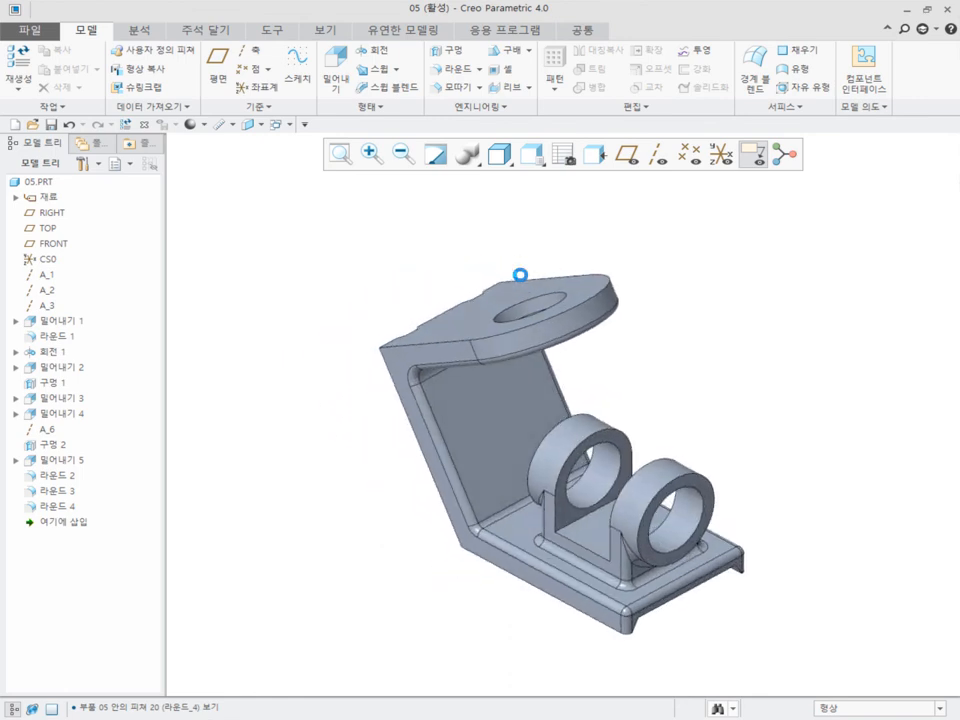